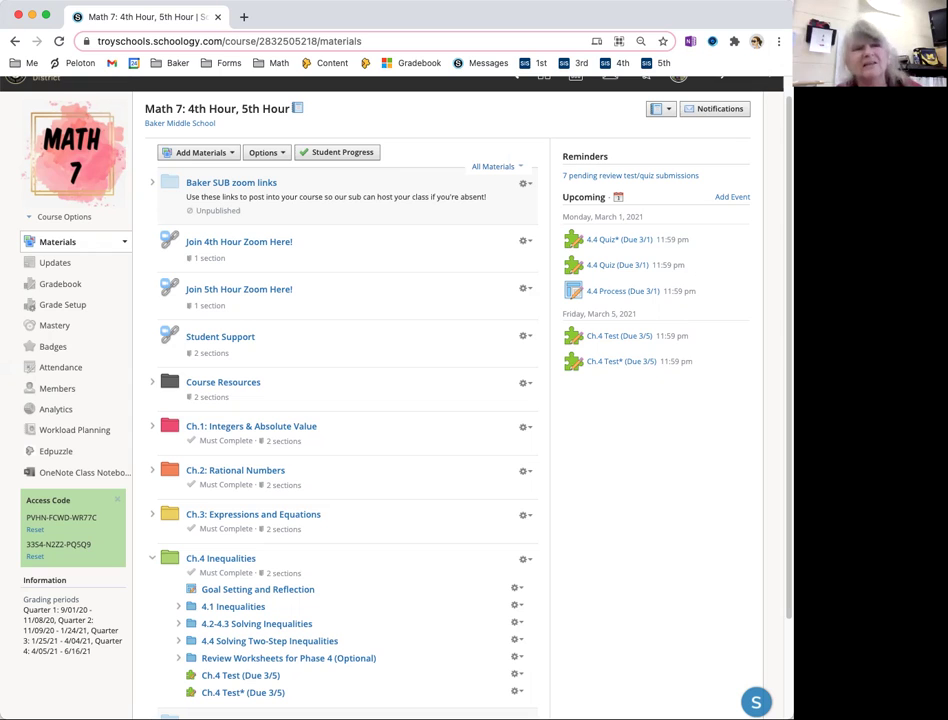
Step: Open the Math 7 course's grade setup and bring up the form for adding a grading scale
click(62, 305)
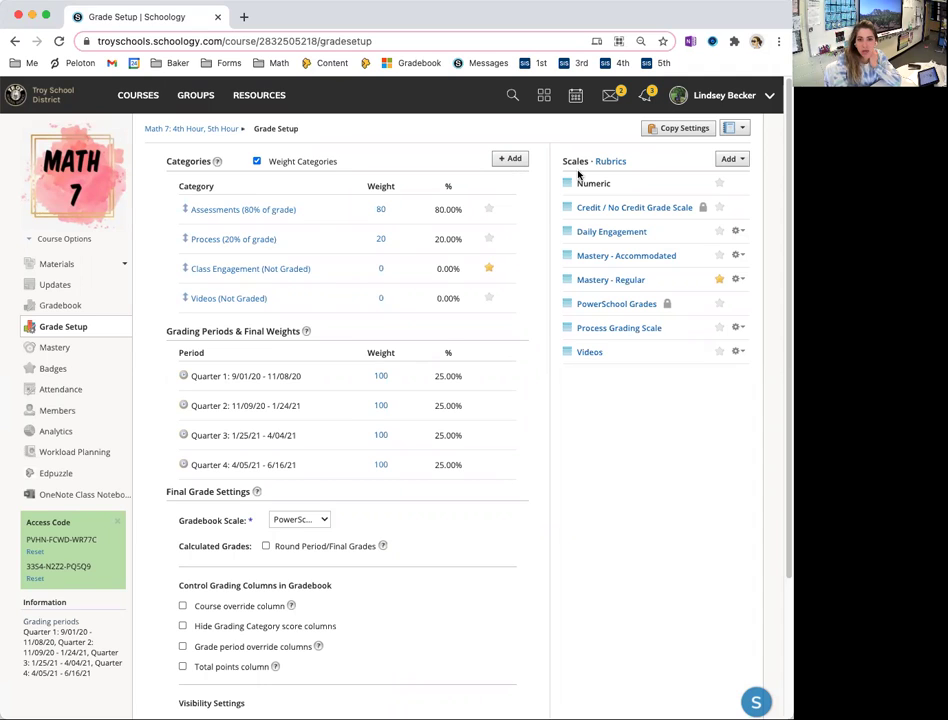
click(737, 161)
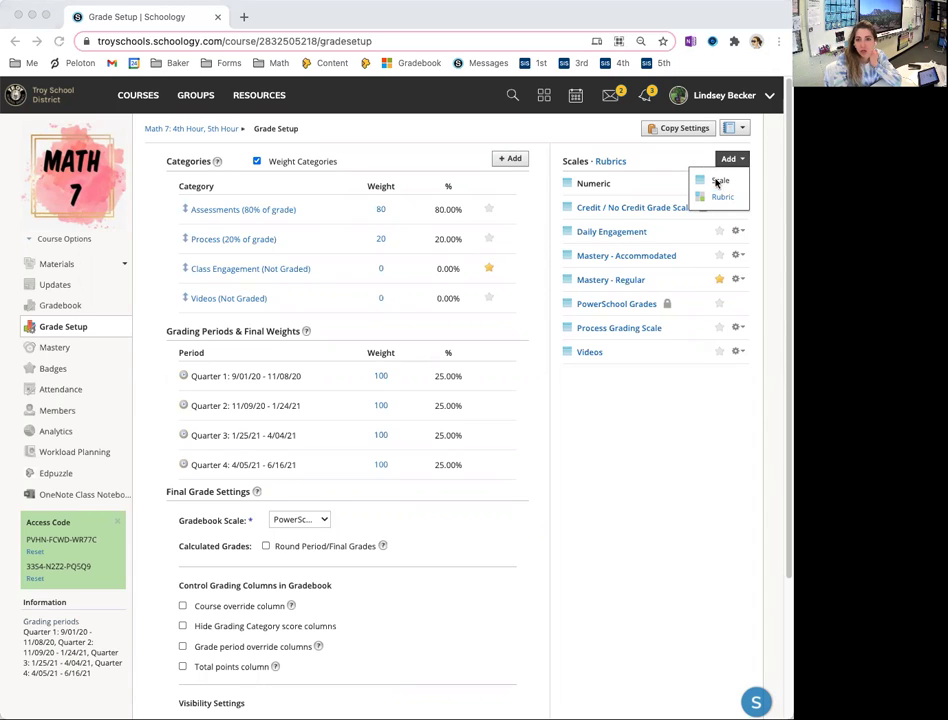
click(692, 152)
click(733, 181)
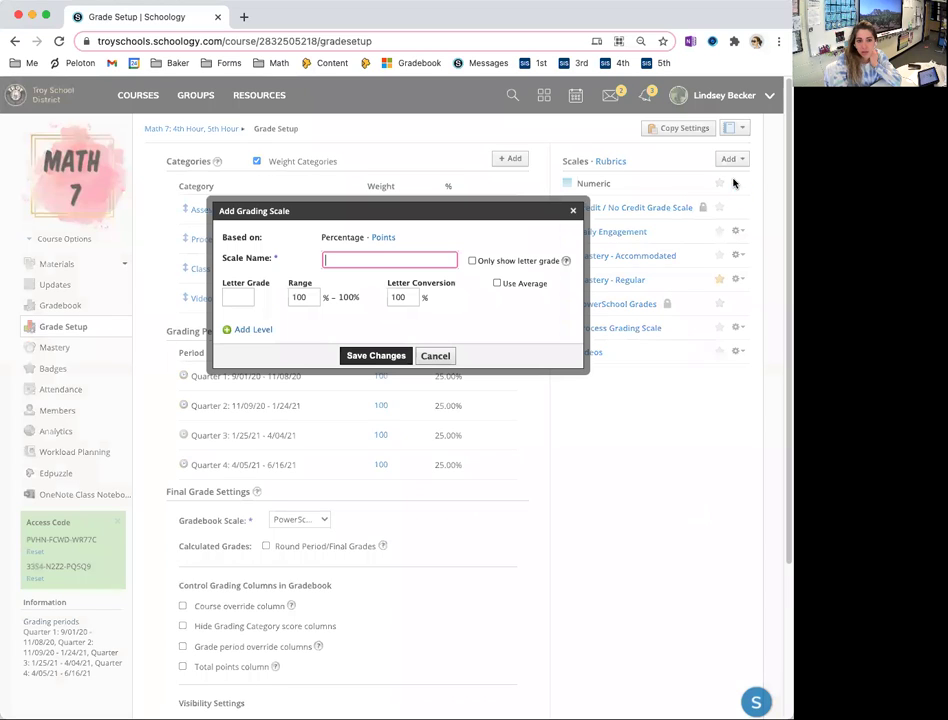
click(246, 296)
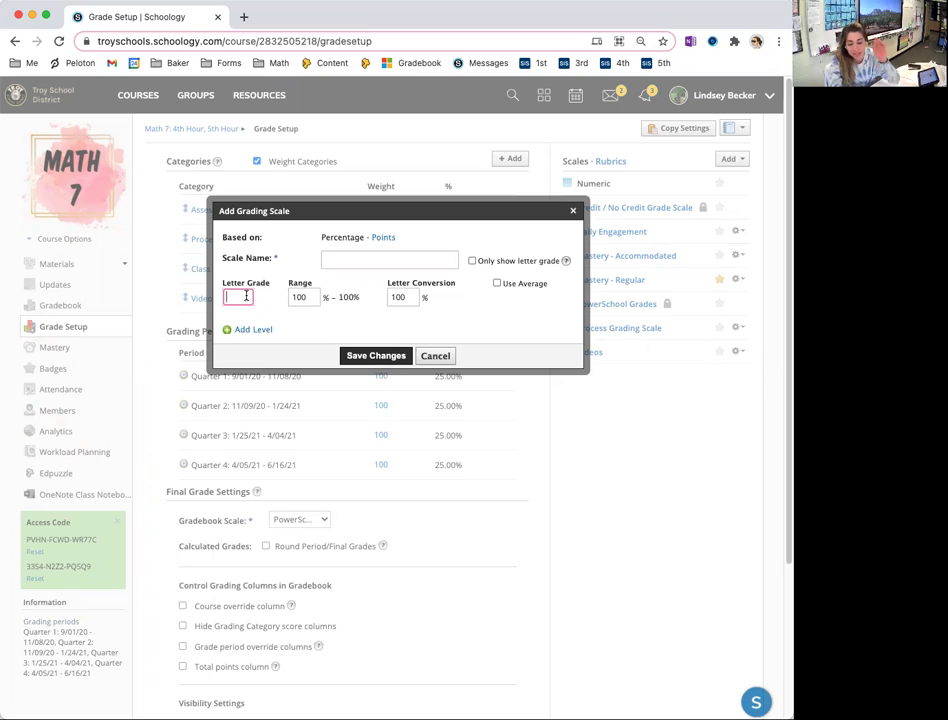
text(A)
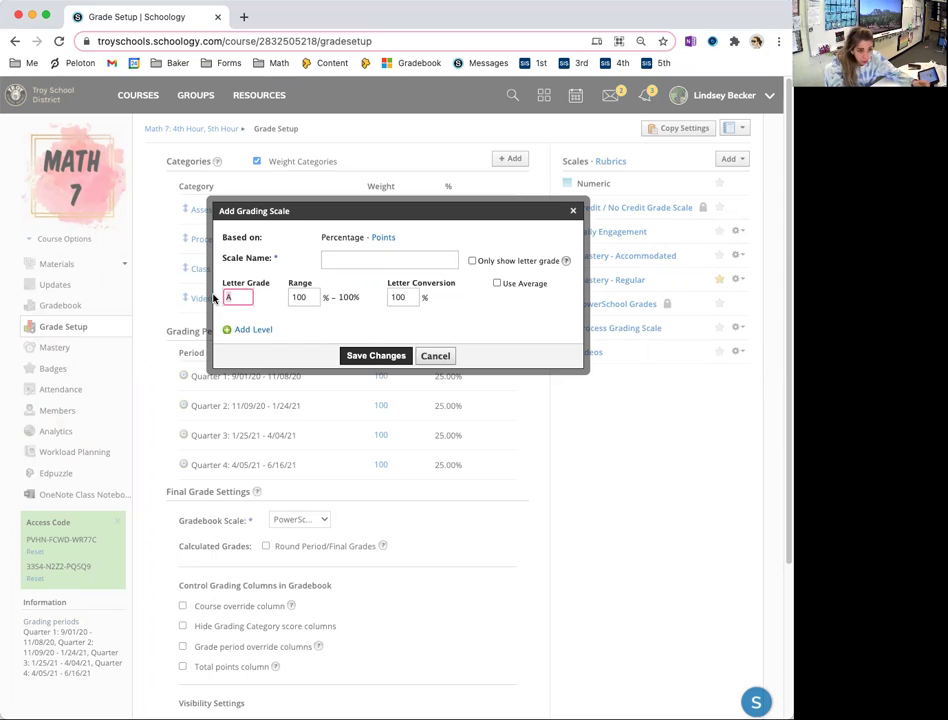
key(BackSpace)
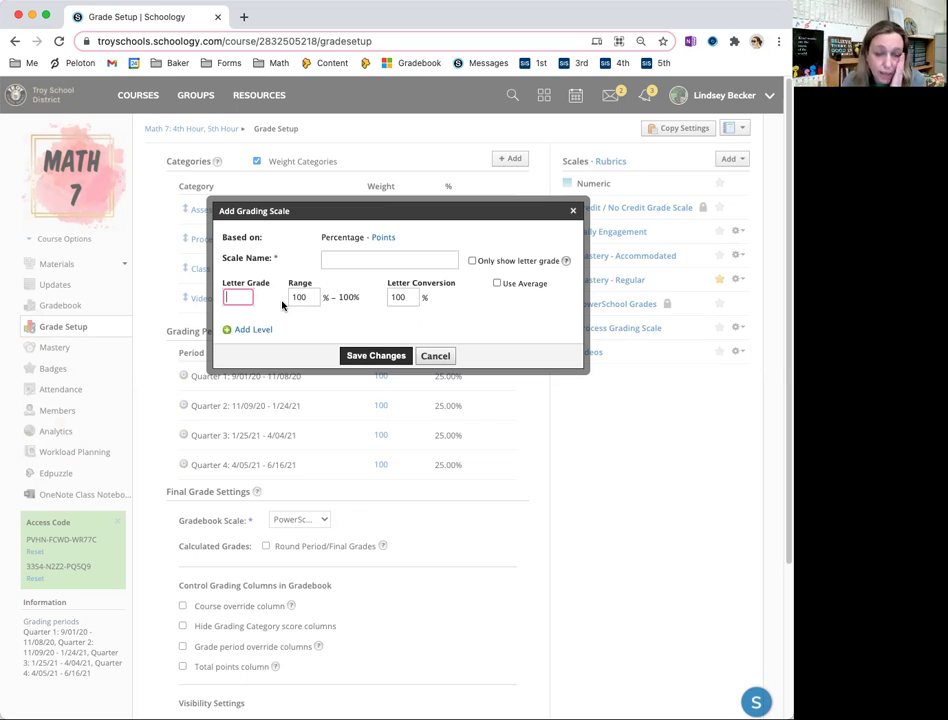
click(440, 356)
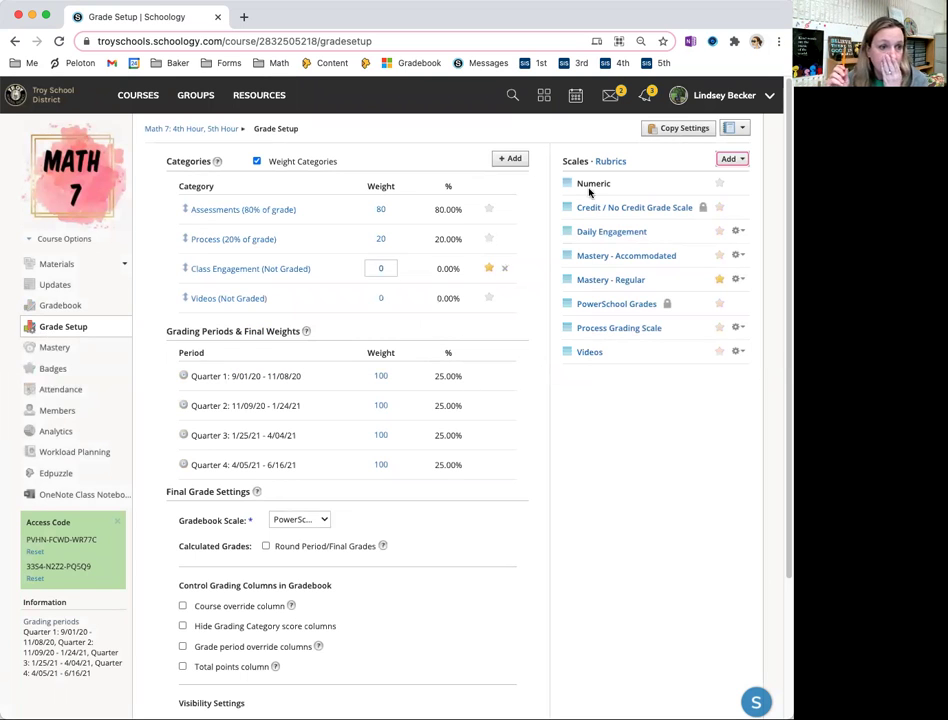
click(729, 159)
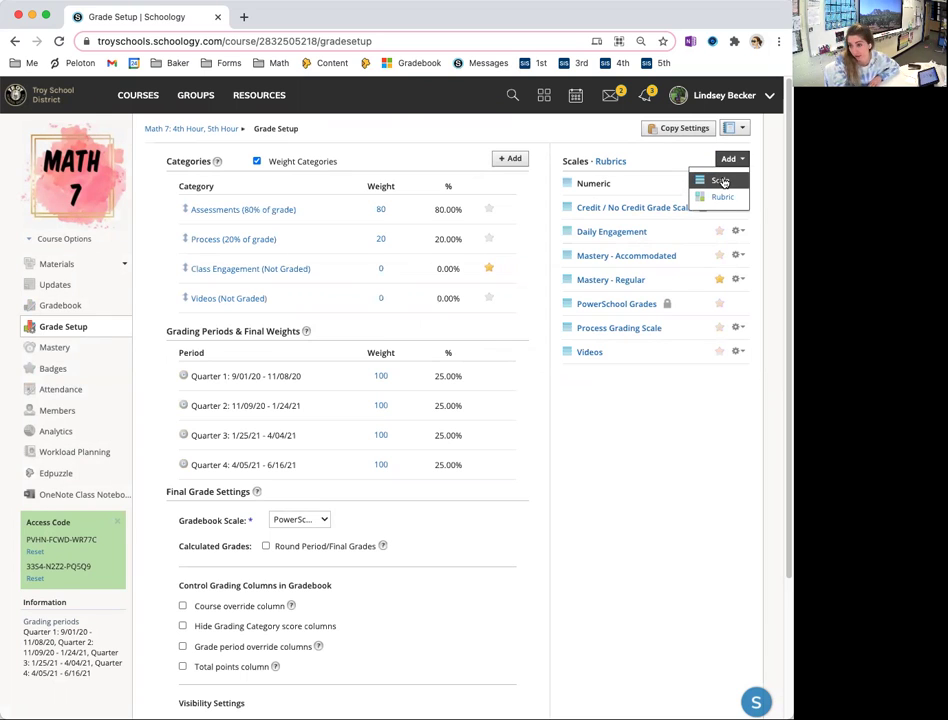
click(722, 181)
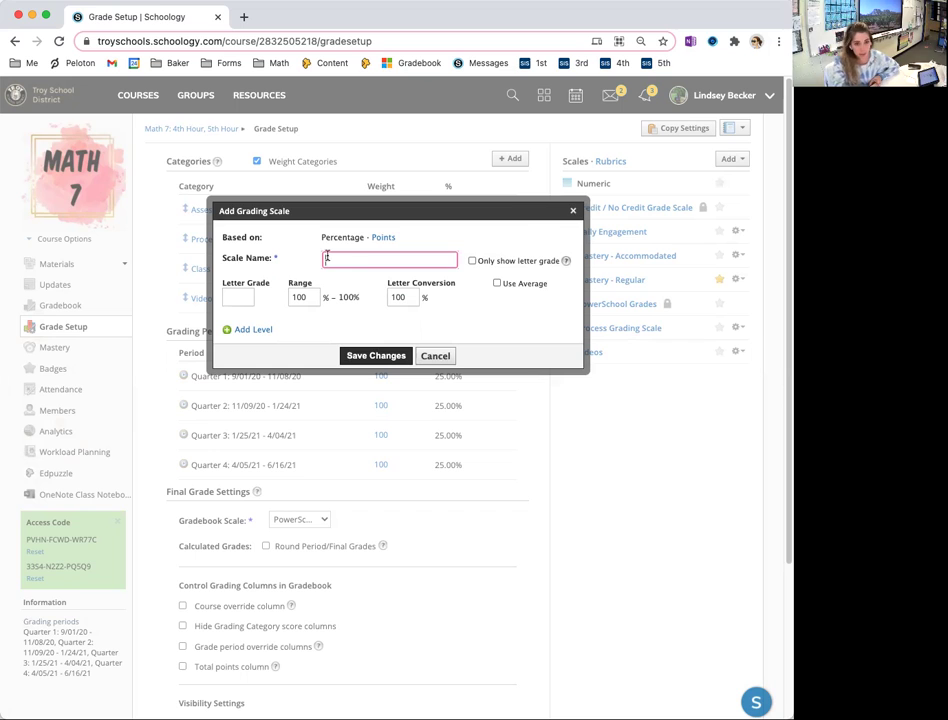
click(436, 356)
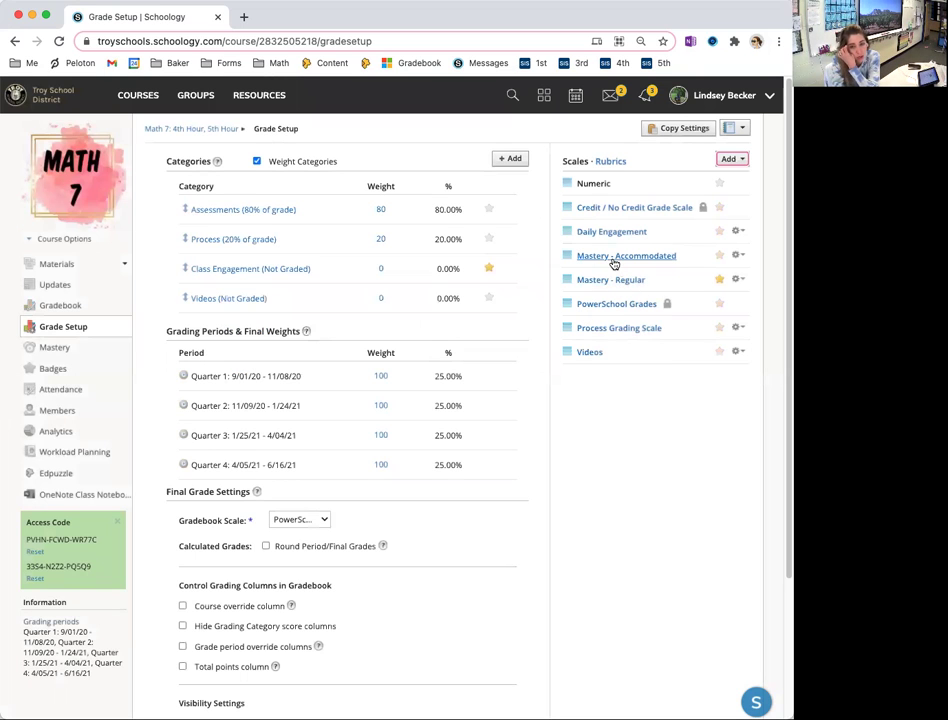
Step: Start a new percentage-based grading scale whose first level is Excelle with a range starting at 80%
click(735, 160)
click(720, 180)
click(236, 297)
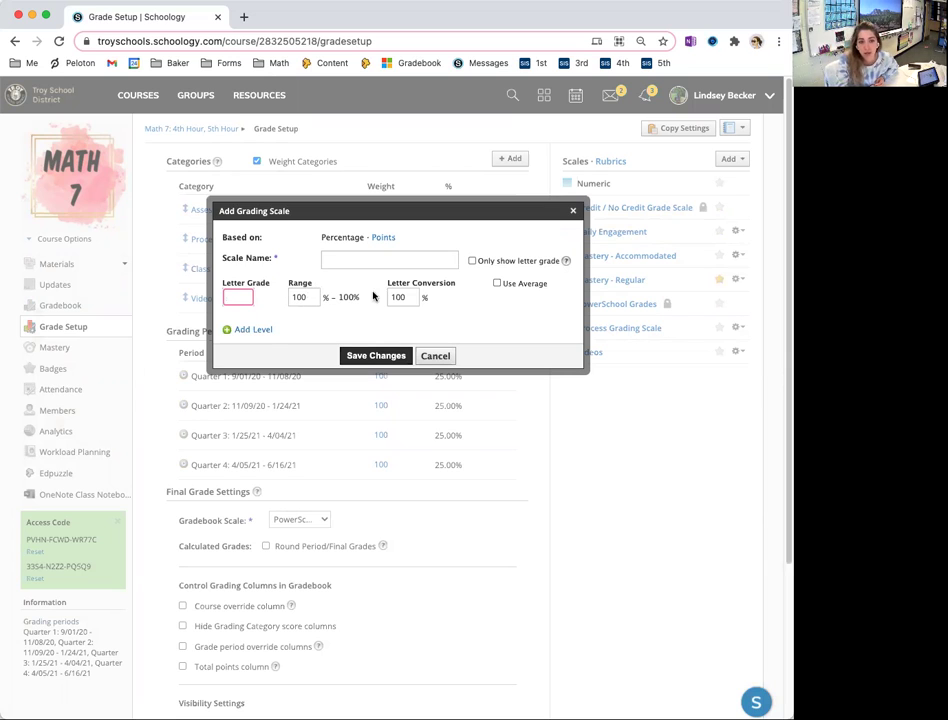
mouse_move(417, 283)
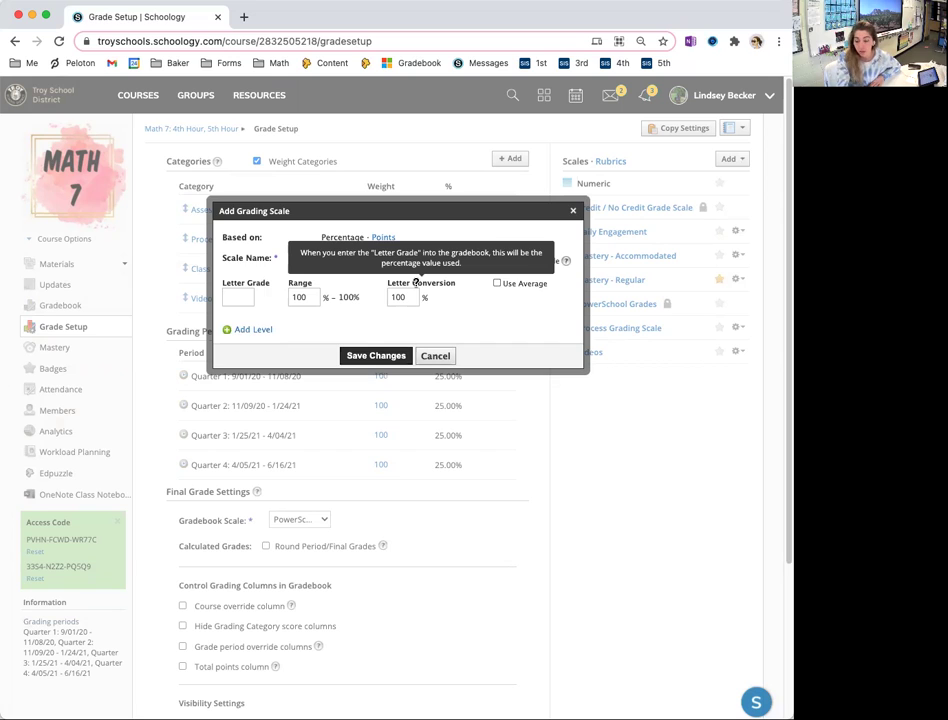
click(303, 297)
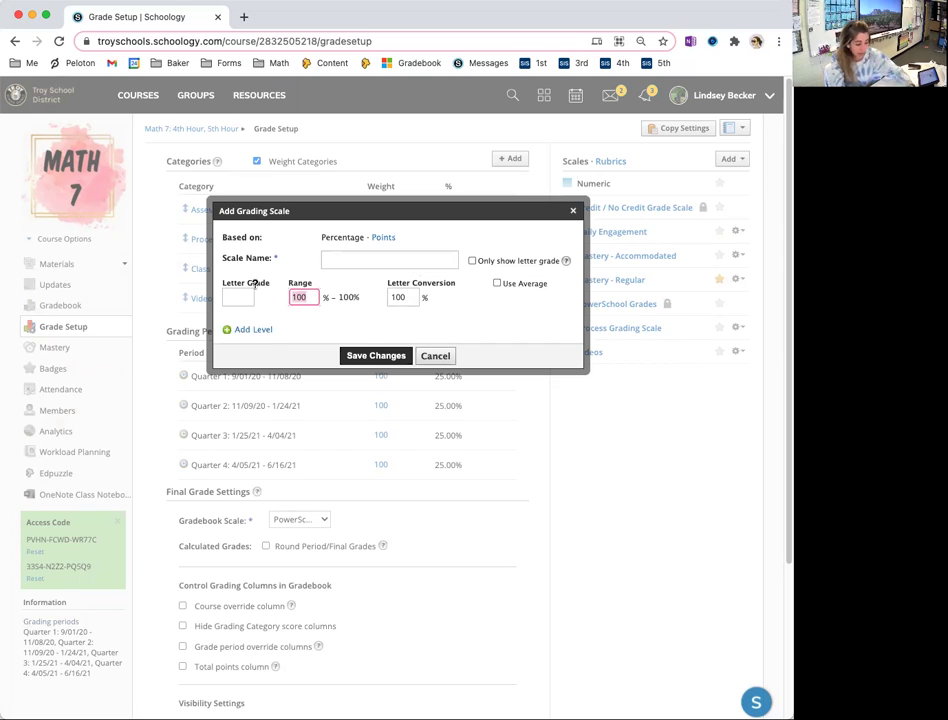
text(80)
click(249, 297)
text(Excelle)
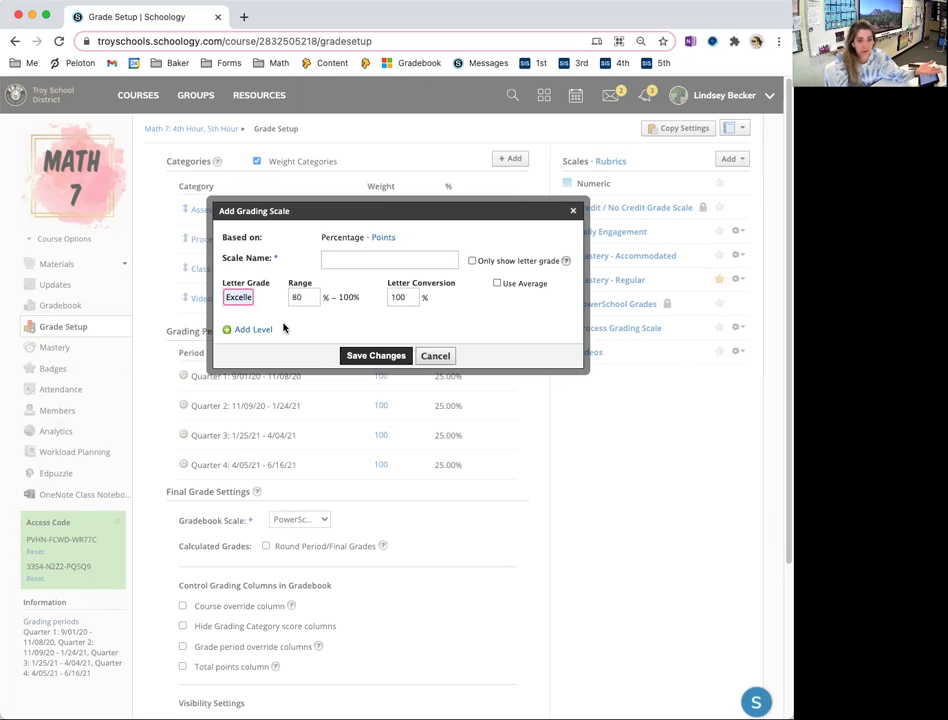
click(396, 297)
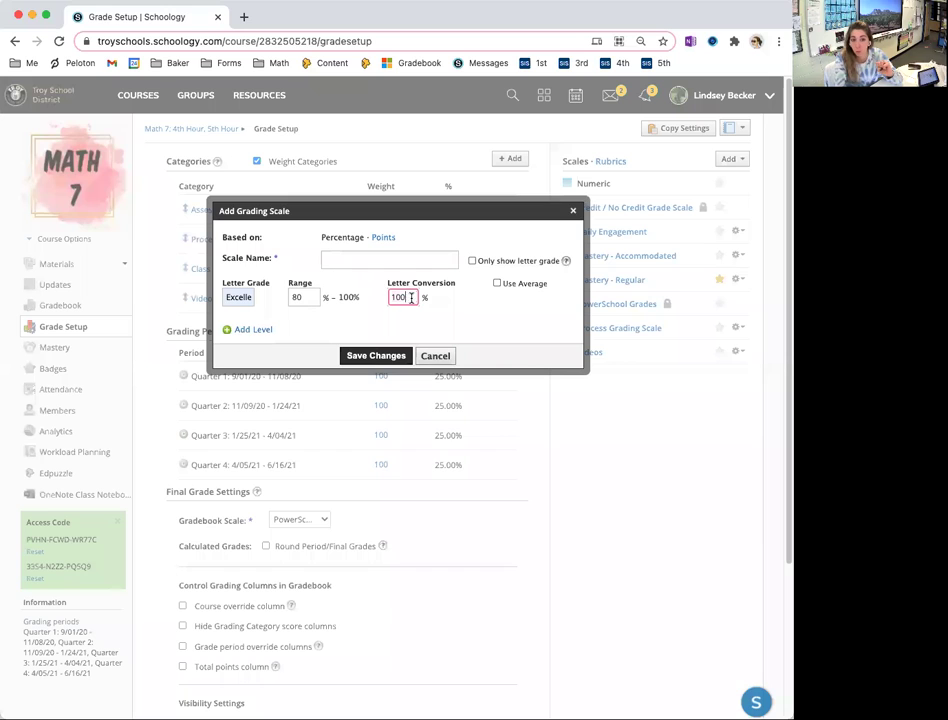
mouse_move(405, 283)
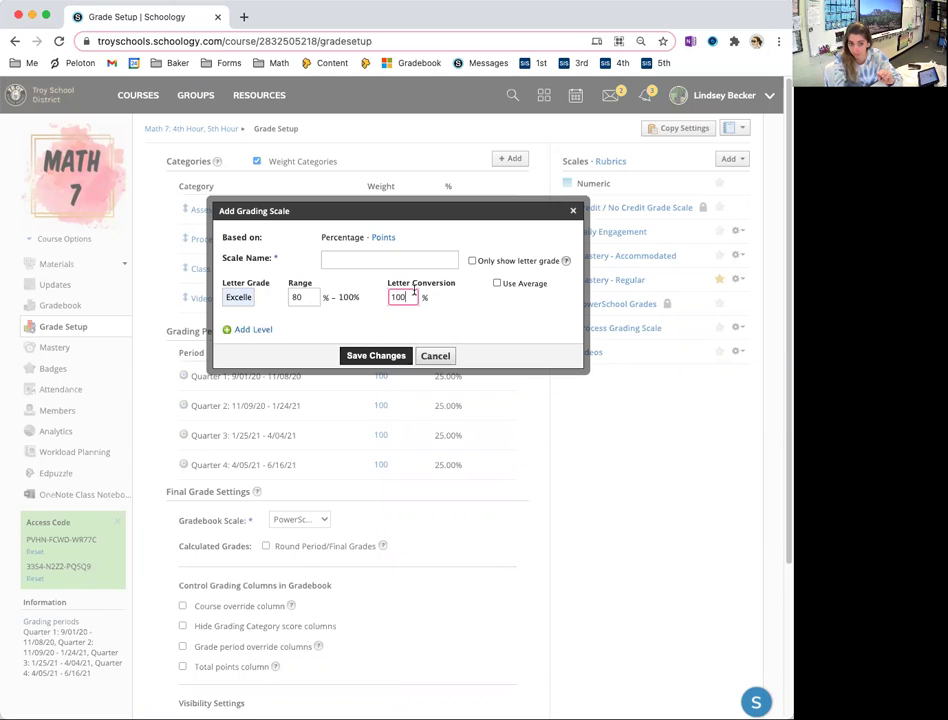
Step: Add three more levels to the scale and name the second level Almost there
click(242, 333)
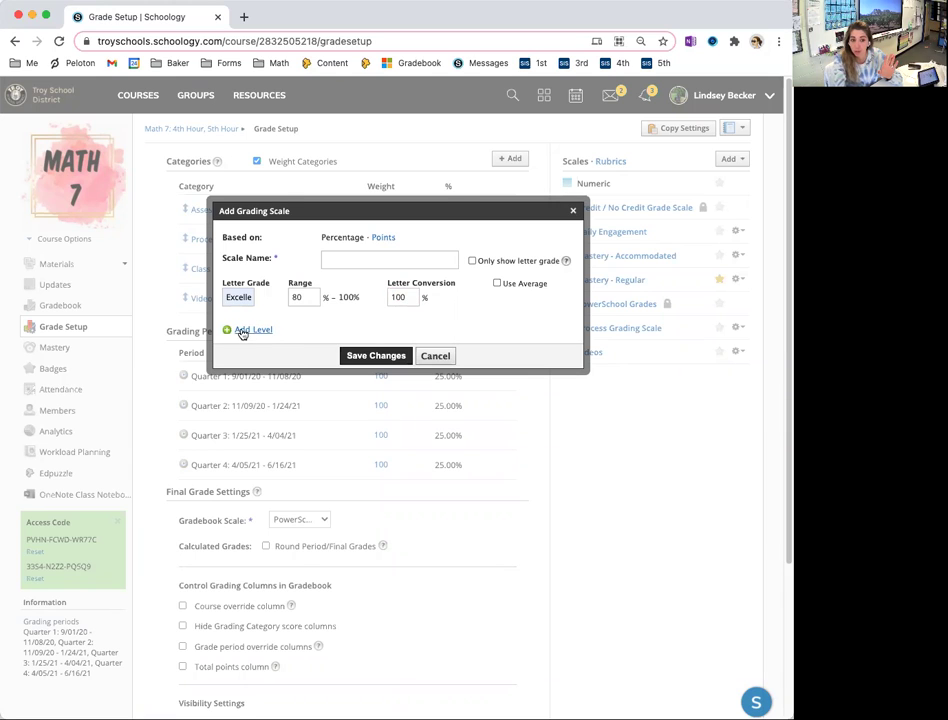
click(254, 346)
click(258, 363)
click(242, 300)
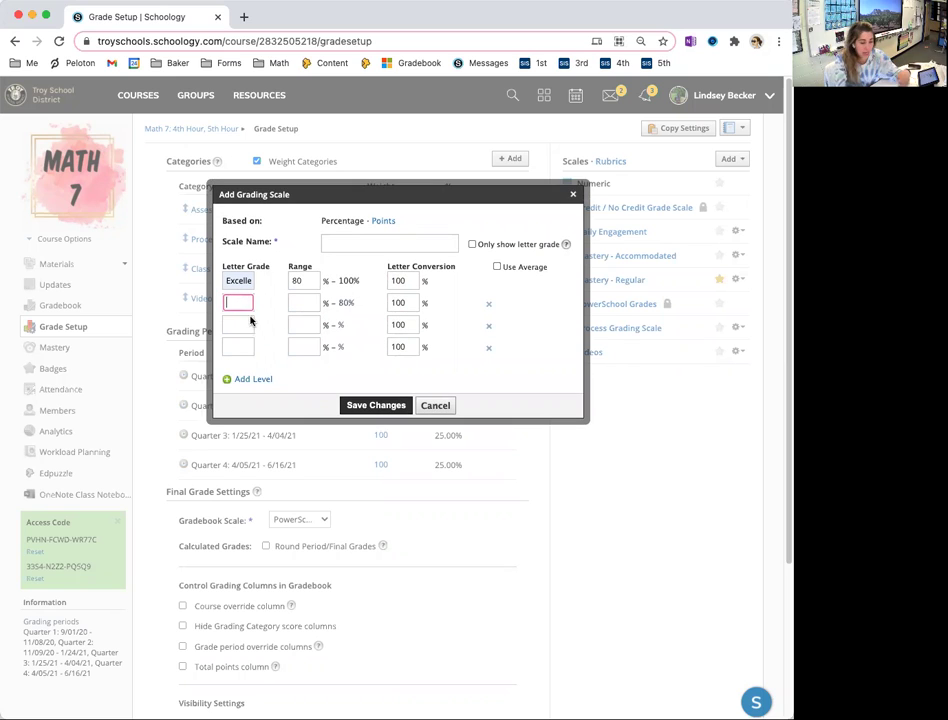
text(most t)
text(here)
click(248, 322)
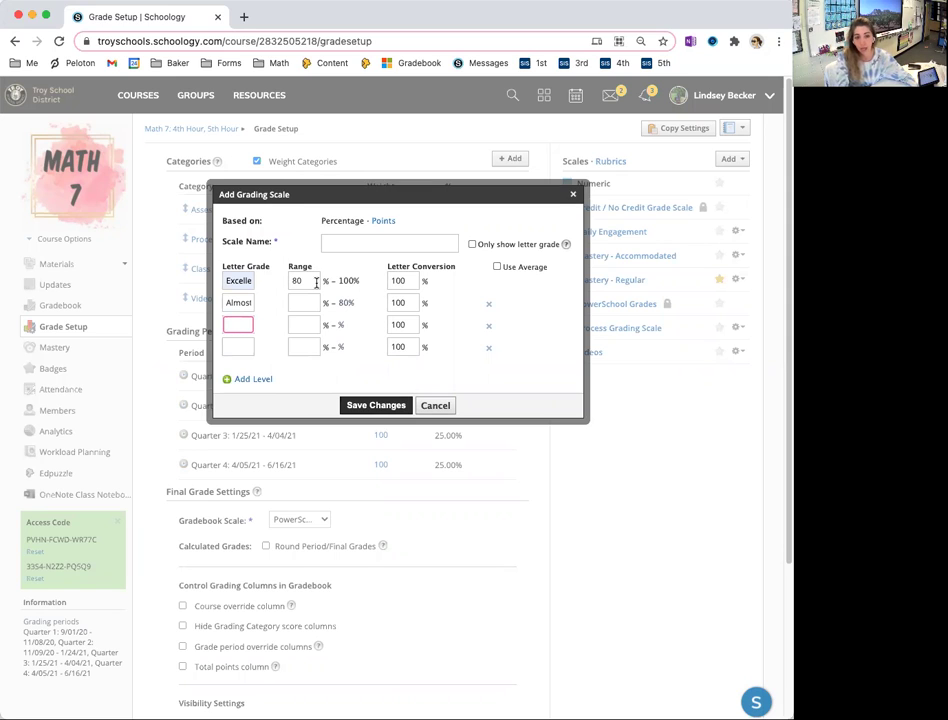
Step: Set the first level's letter conversion to 90% and discard the new grading scale
double_click(404, 280)
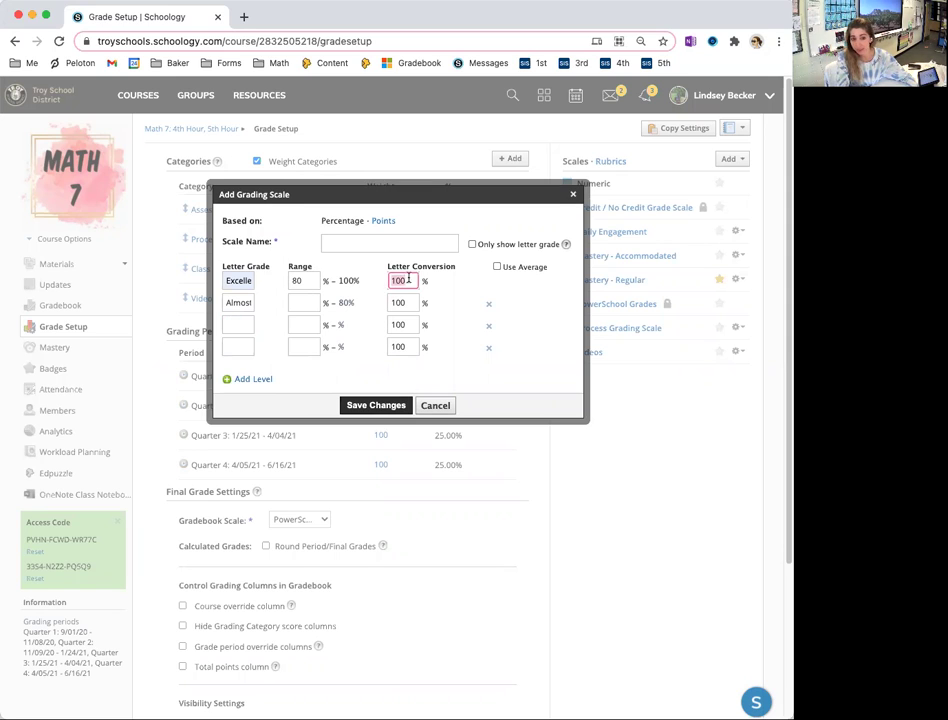
click(407, 280)
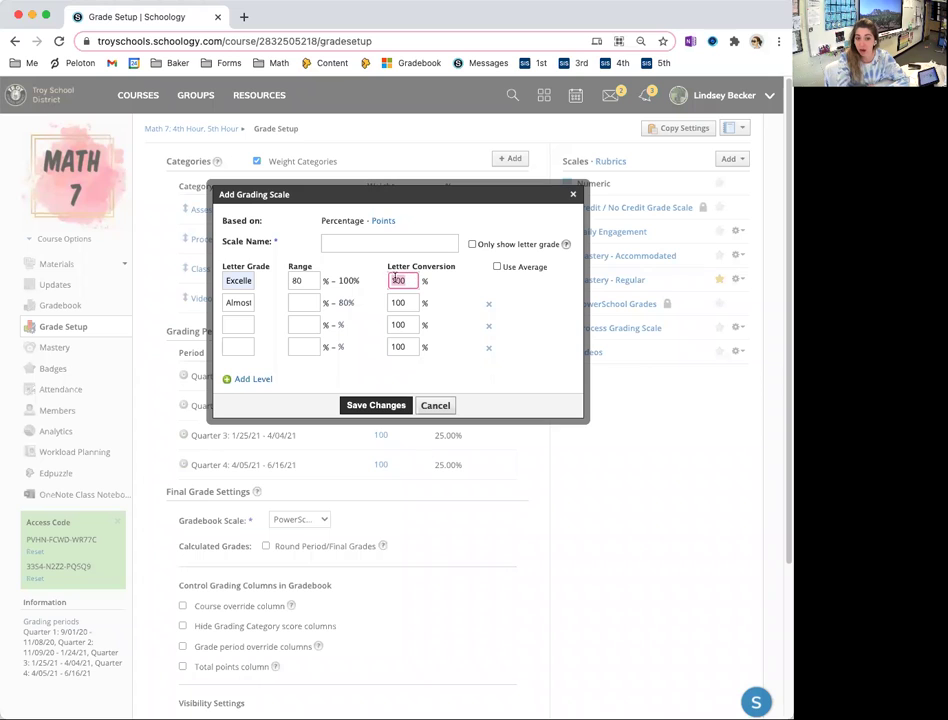
text(90)
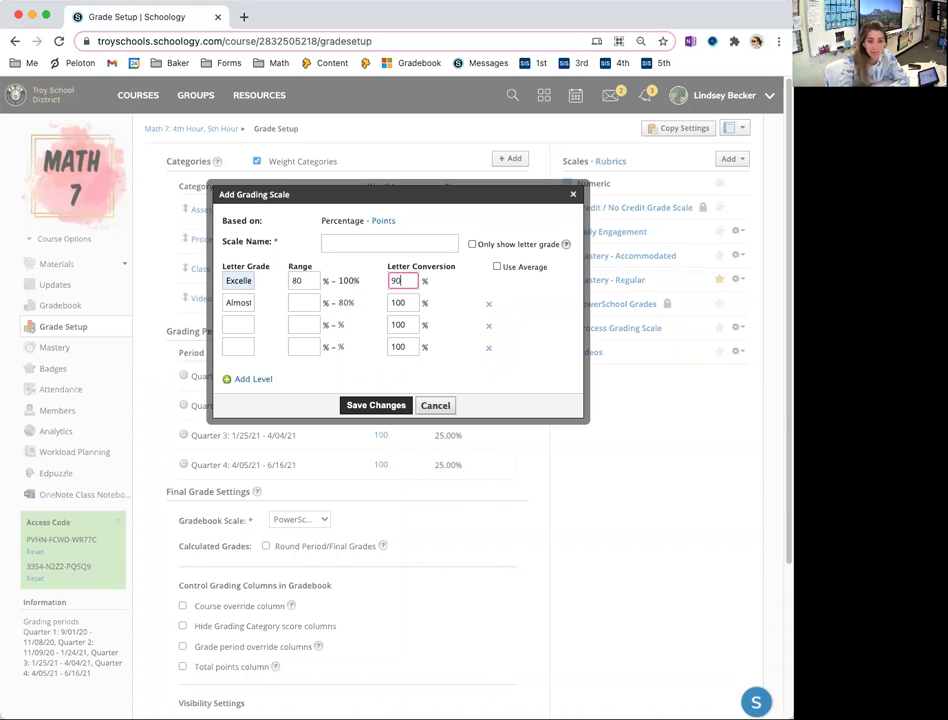
click(468, 279)
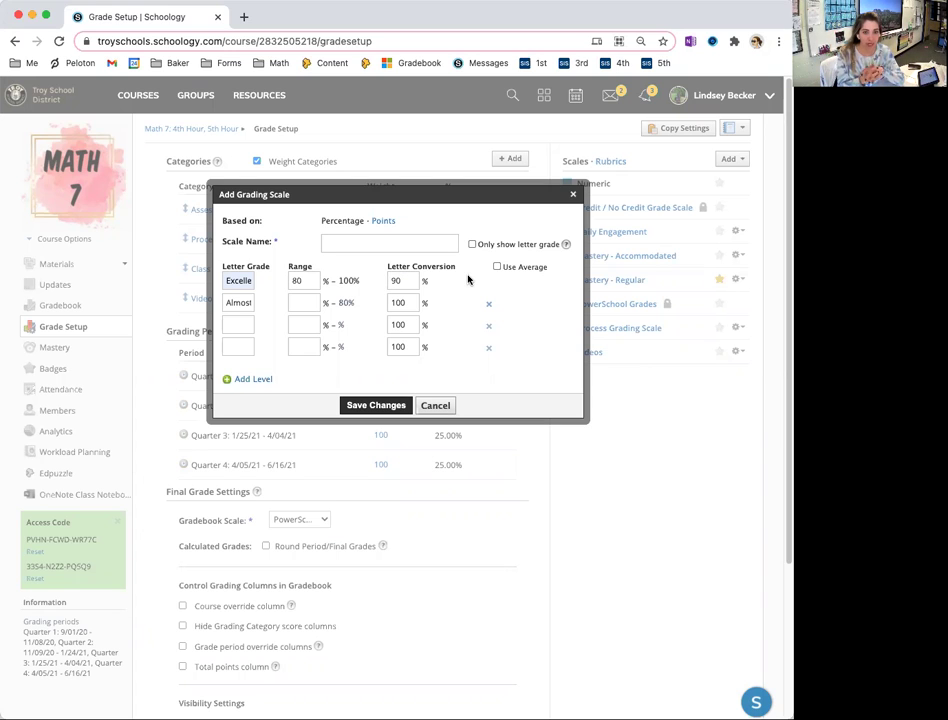
click(447, 404)
Step: Open the course gradebook and filter its materials to the Class Engagement (Not Graded) category
click(74, 302)
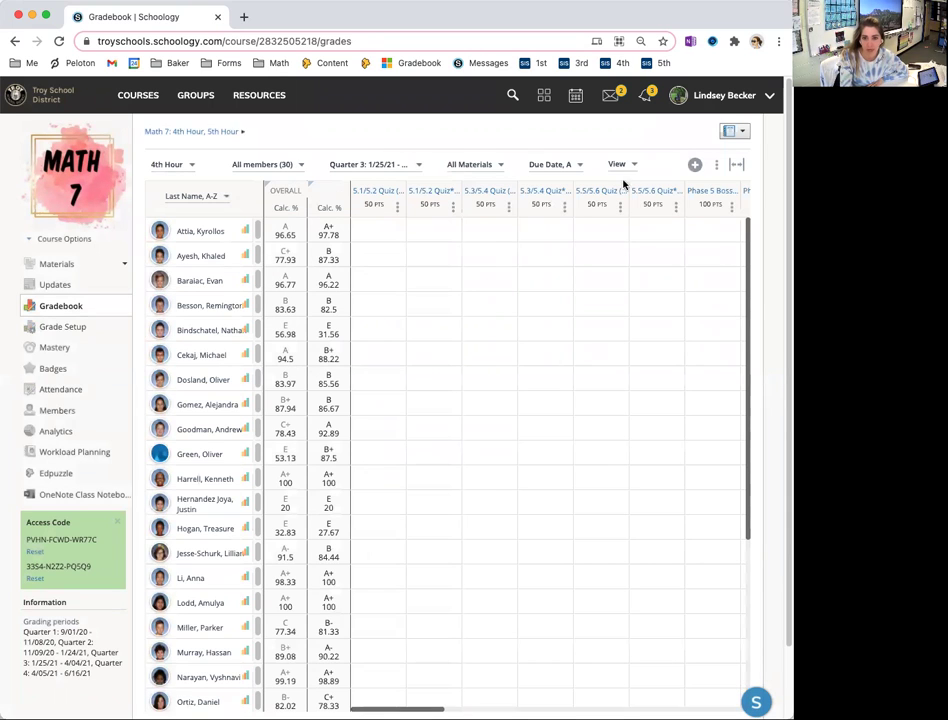
click(624, 170)
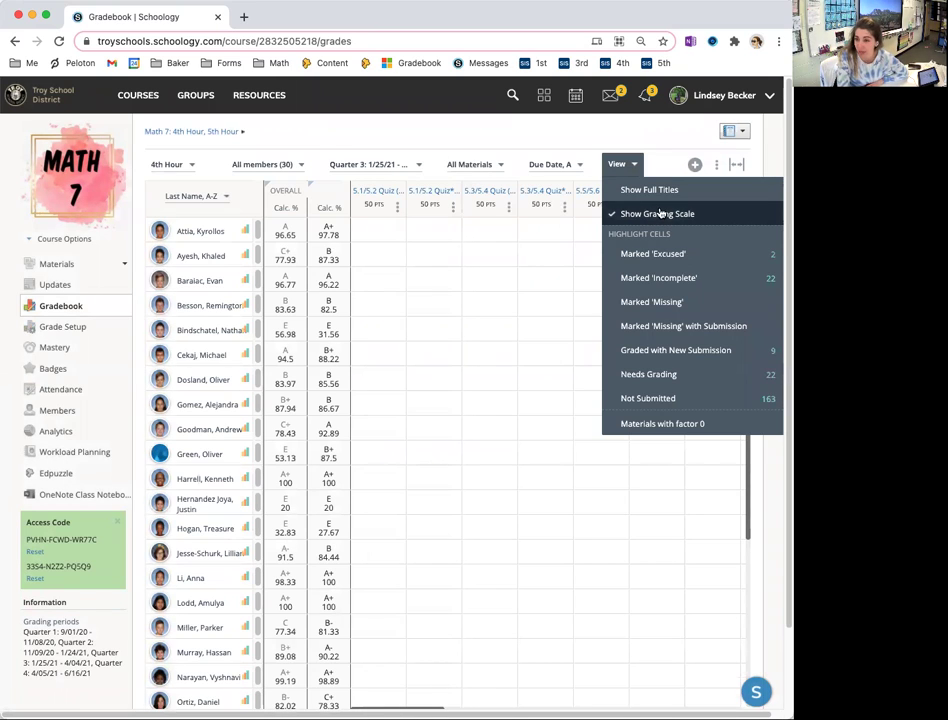
click(469, 164)
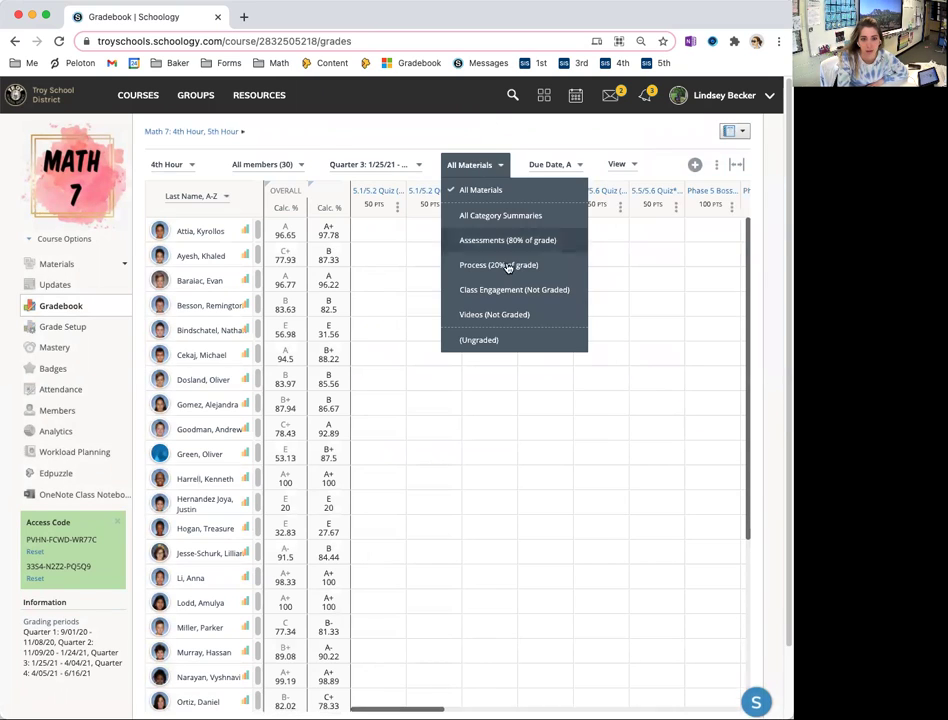
click(493, 289)
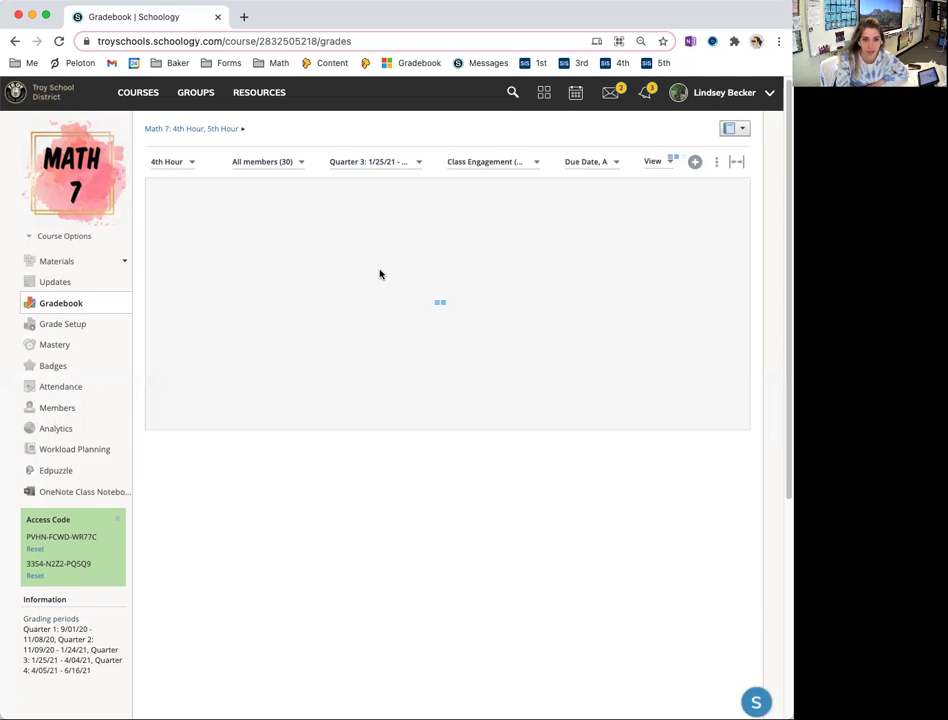
click(655, 162)
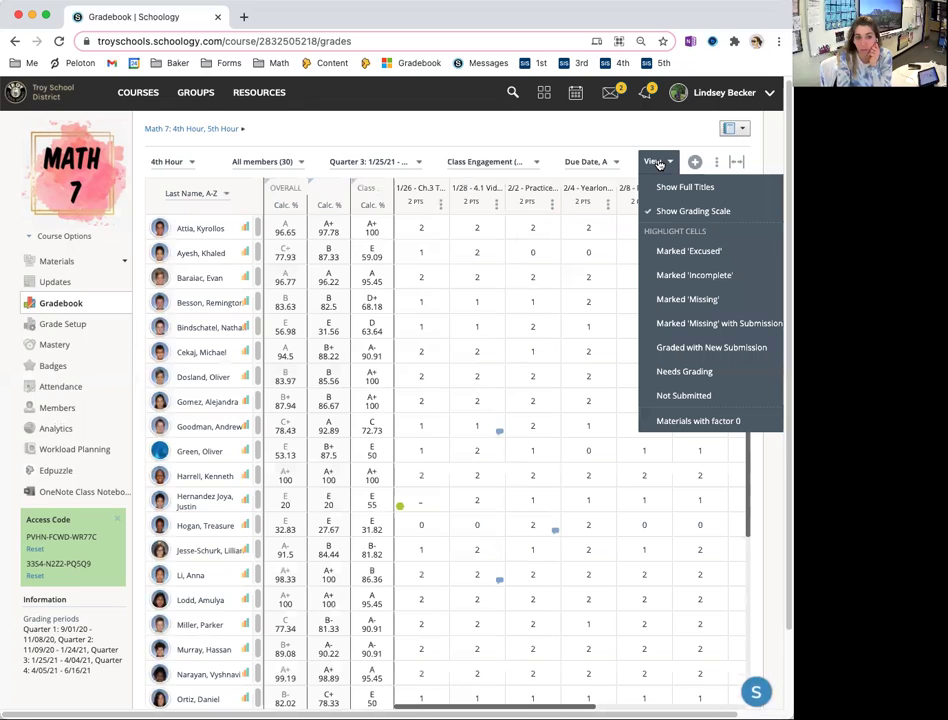
click(600, 140)
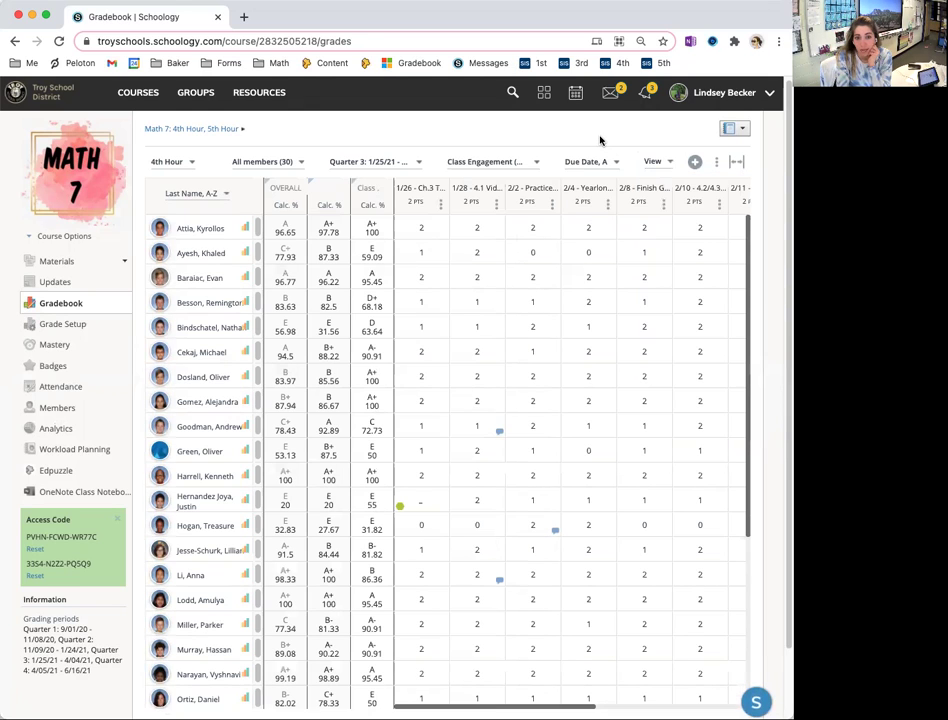
Step: Examine the grading scale options on the first student's 2/19 assignment, keeping the Class Engagement filter
scroll(662, 281, right, 5)
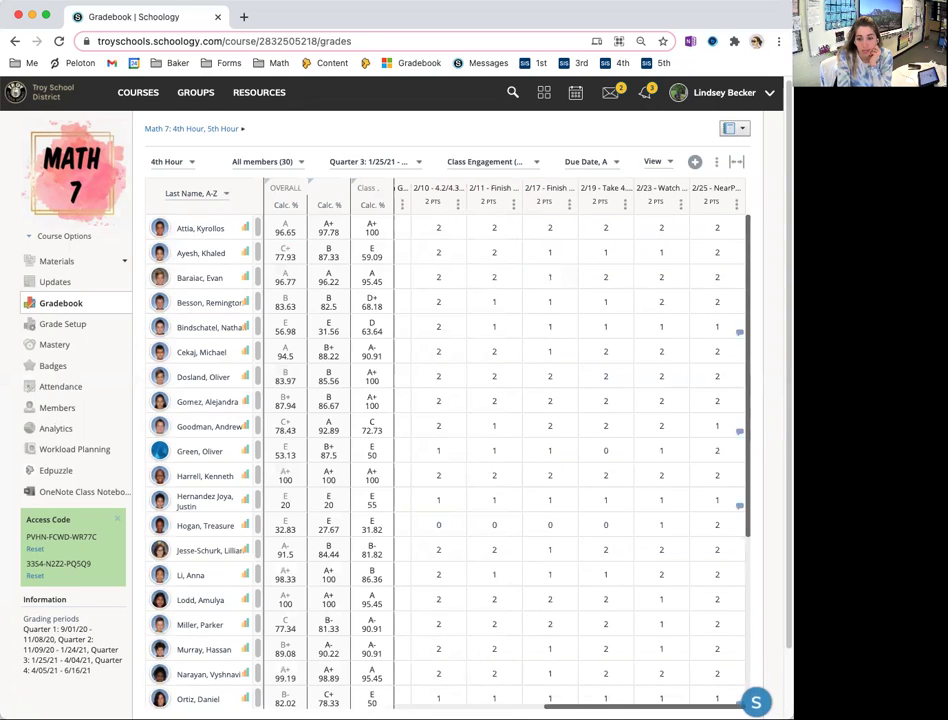
click(608, 228)
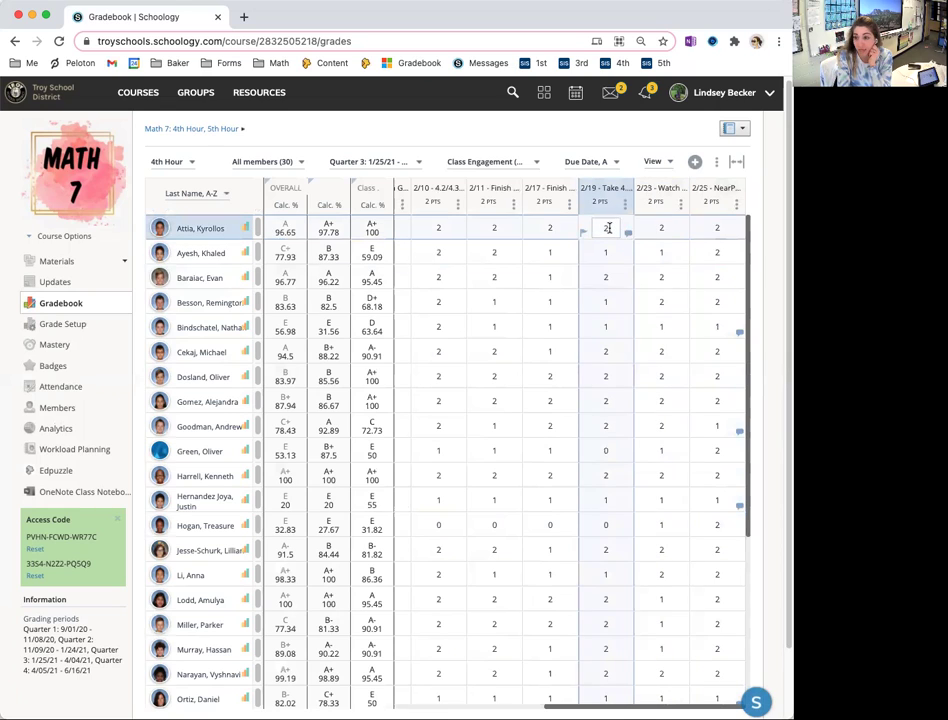
click(609, 228)
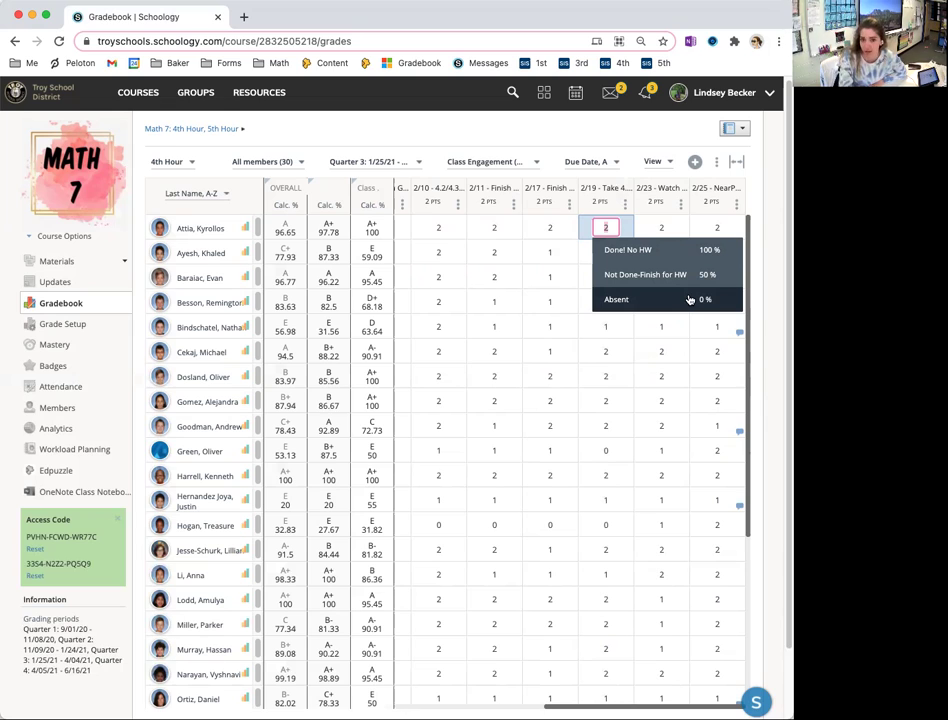
click(505, 164)
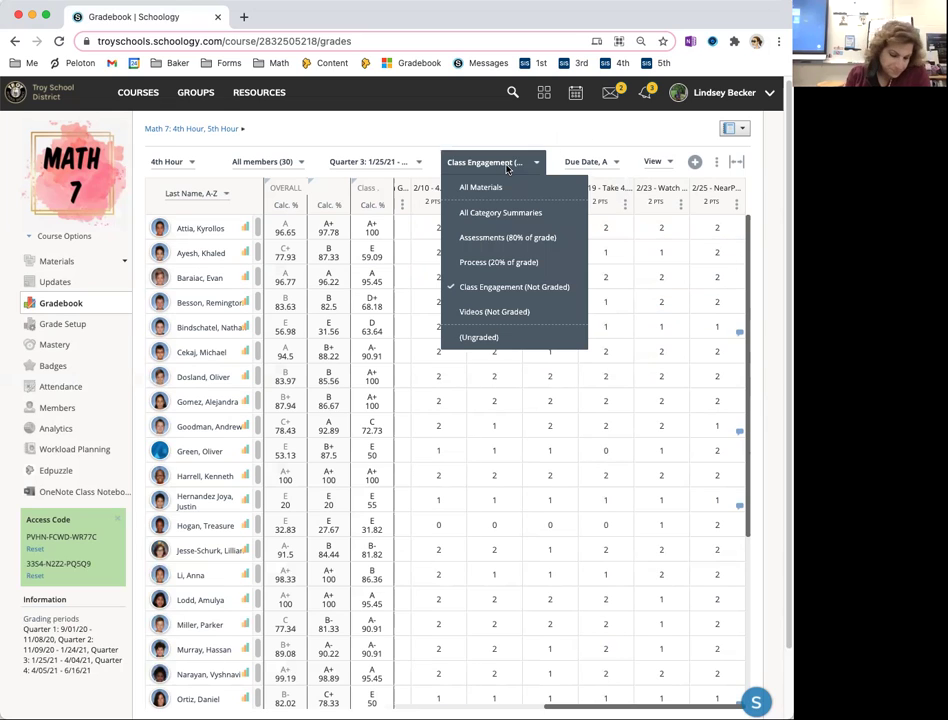
click(521, 289)
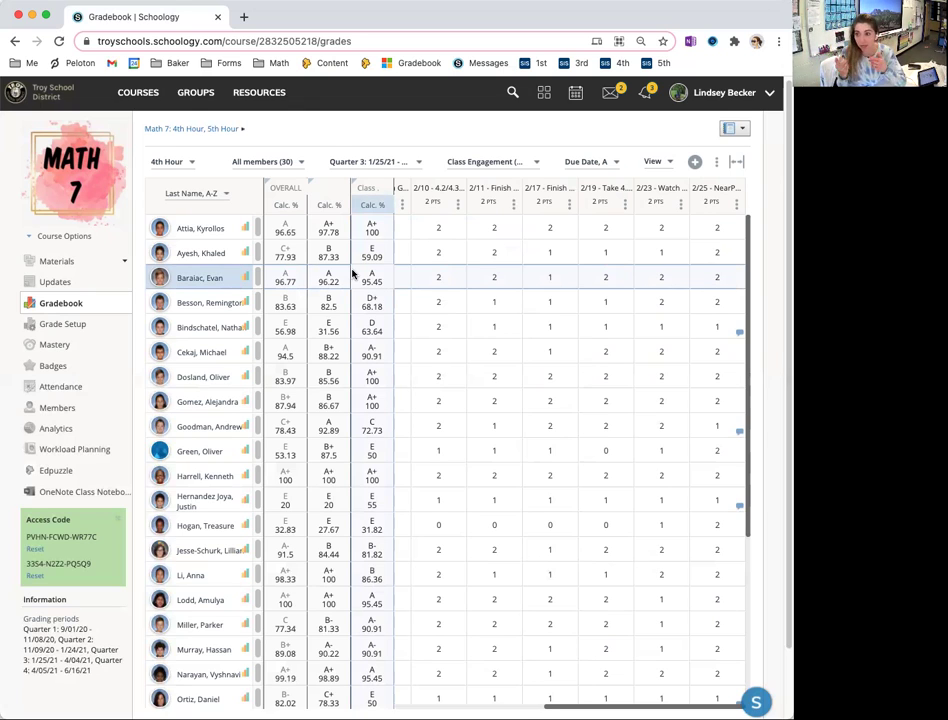
Step: Open the grade report of the second student listed in the gradebook
click(244, 255)
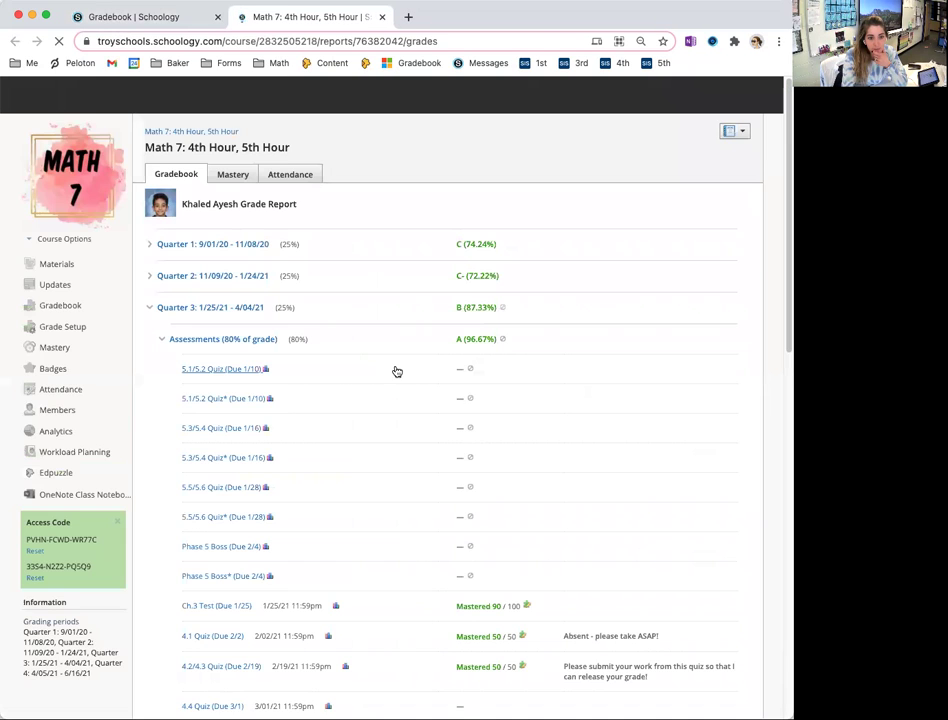
Step: Examine the Class Engagement (Not Graded) entries in the student's grade report, especially the 2/2 and 2/4 assignments
scroll(335, 370, down, 10)
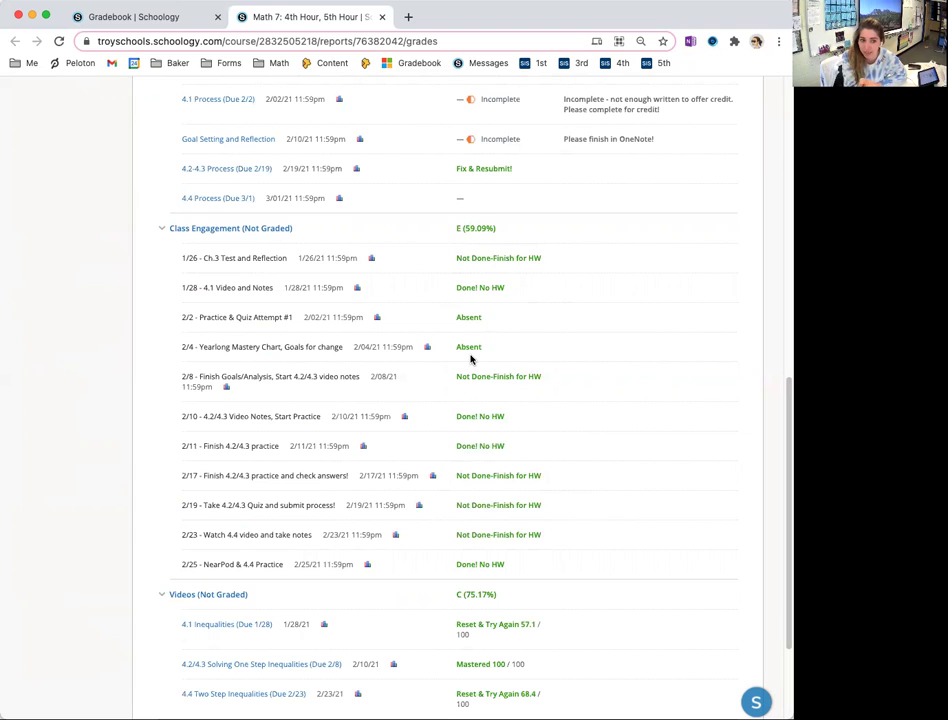
drag(182, 317, 294, 318)
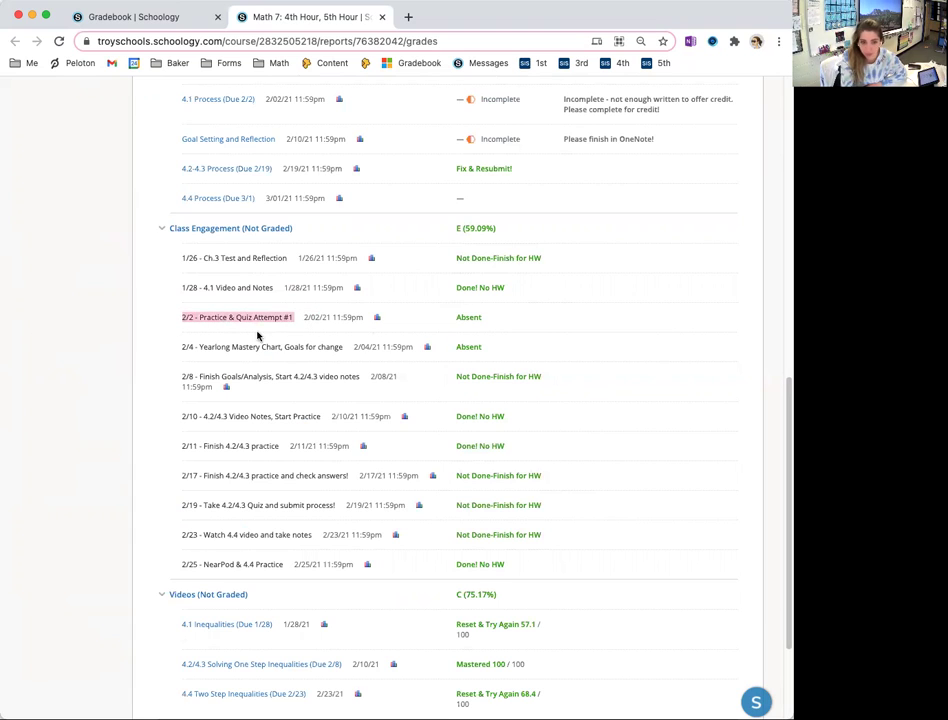
drag(188, 347, 344, 348)
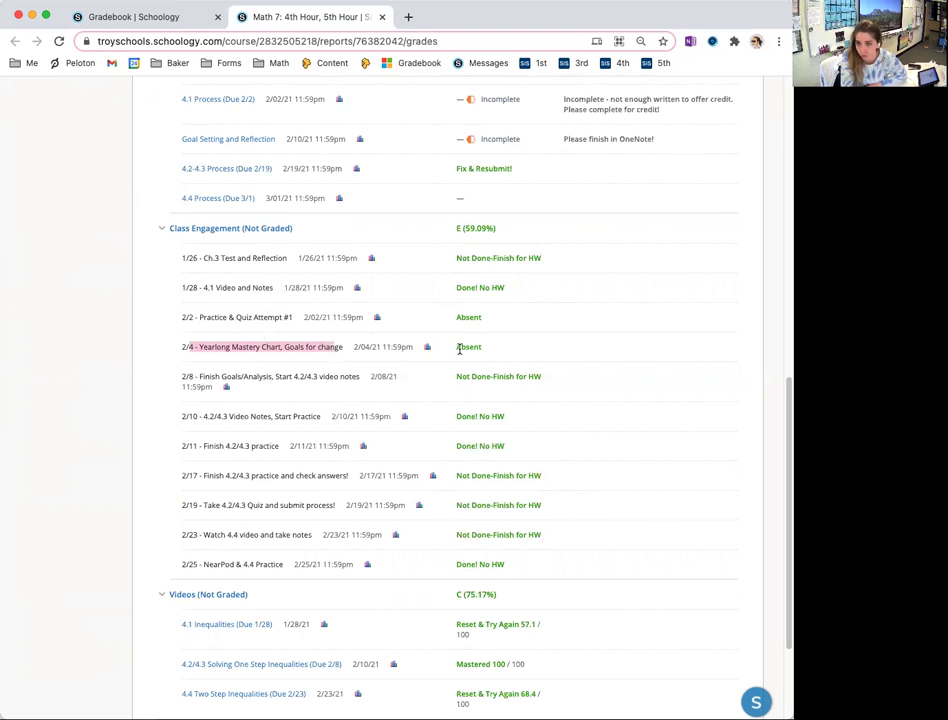
click(134, 351)
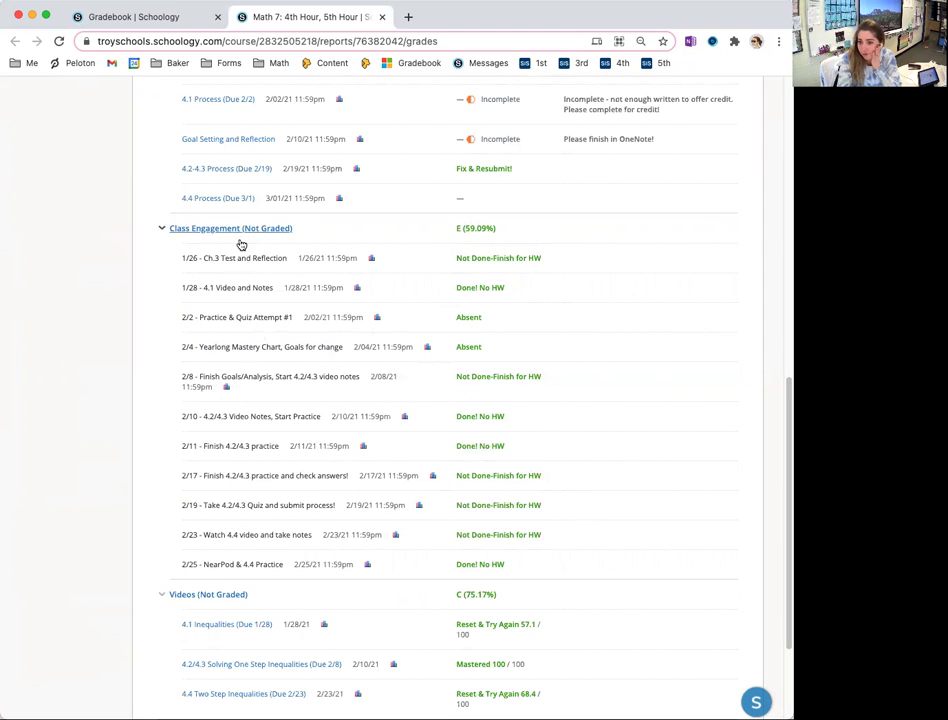
mouse_move(188, 291)
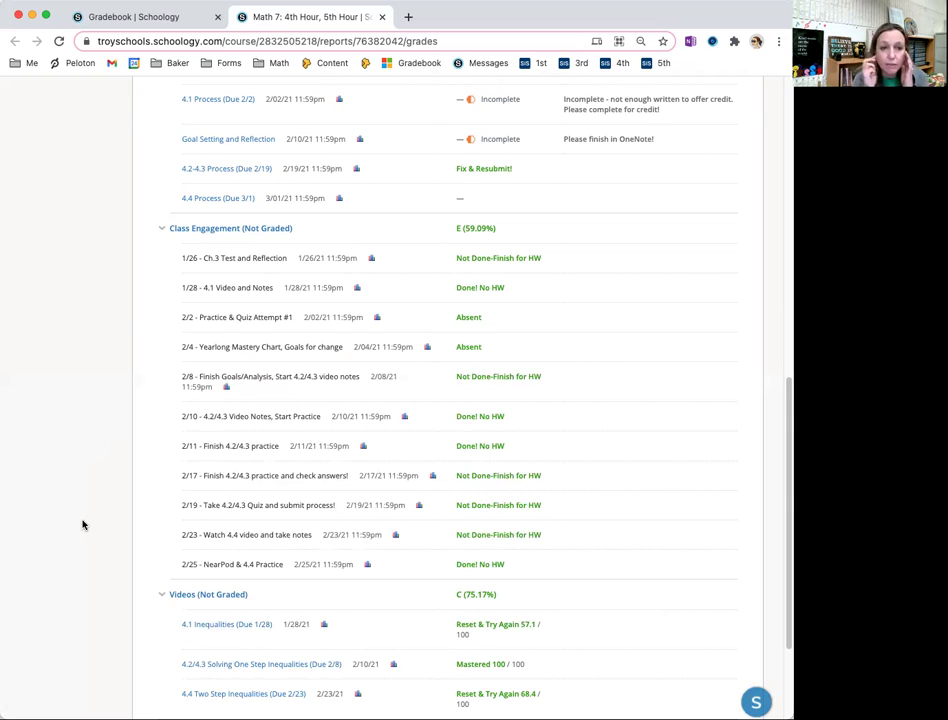
Step: Open the course's Grade Setup page in a separate browser tab, keeping the student's grade report open
scroll(84, 523, up, 6)
click(63, 282)
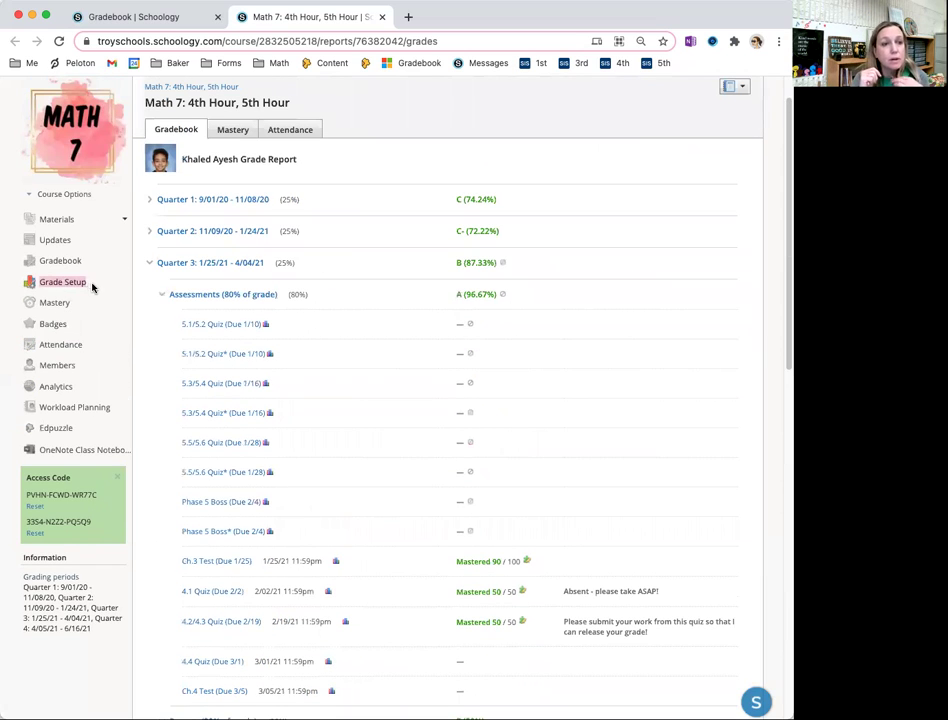
click(420, 18)
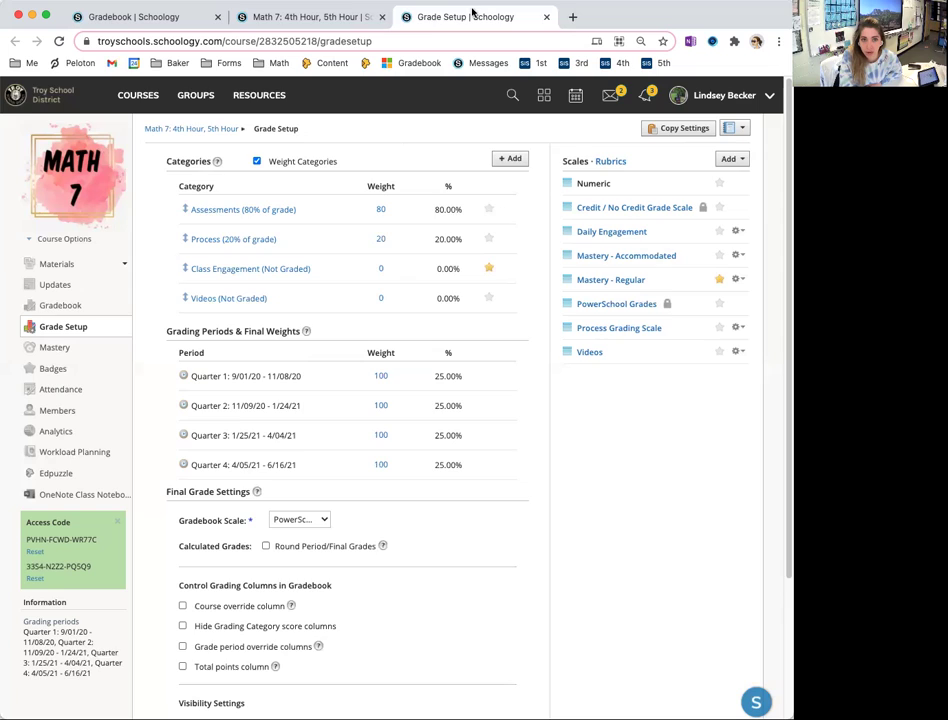
Step: Return to the student's grade report and review the Assessments and Process (20% of grade) categories
click(290, 20)
scroll(472, 499, down, 3)
scroll(472, 499, down, 2)
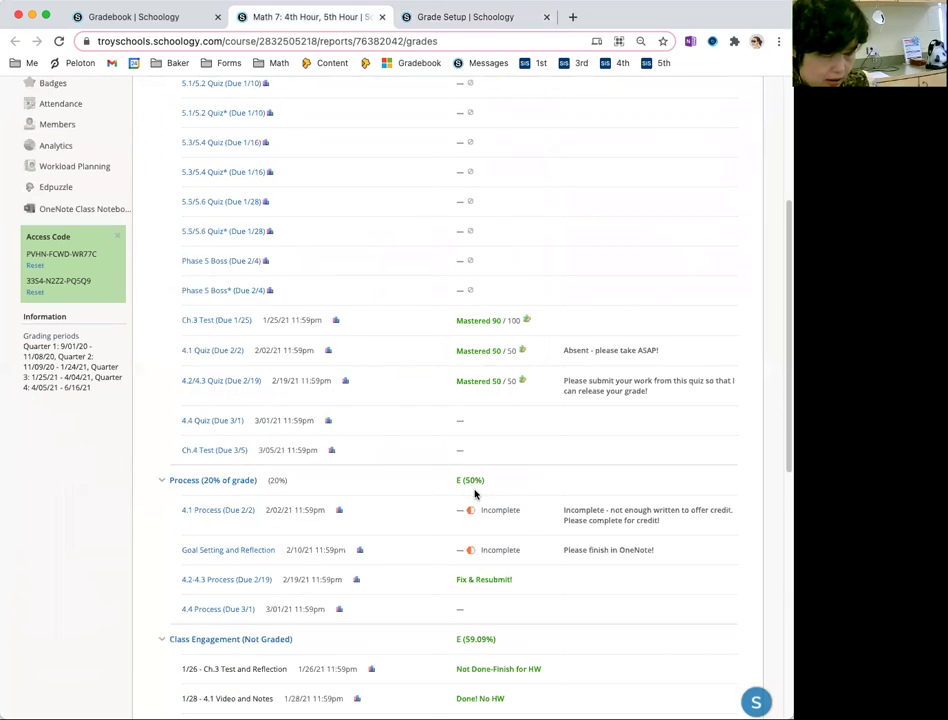
scroll(474, 493, down, 1)
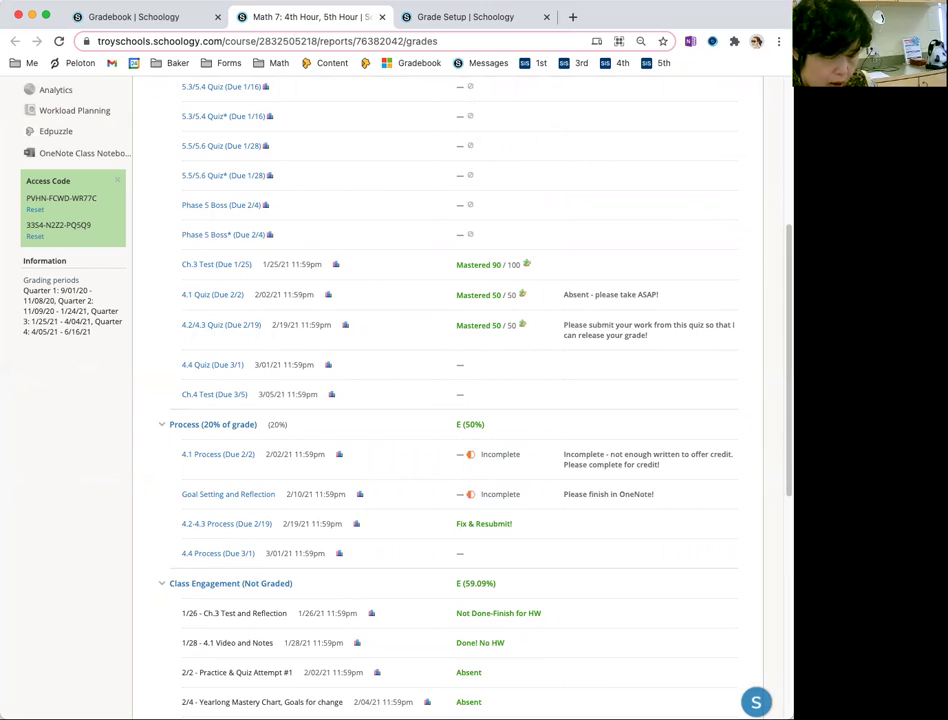
Step: Inspect the level names and ranges of the Daily Engagement grading scale in Grade Setup, and close it without saving
click(442, 22)
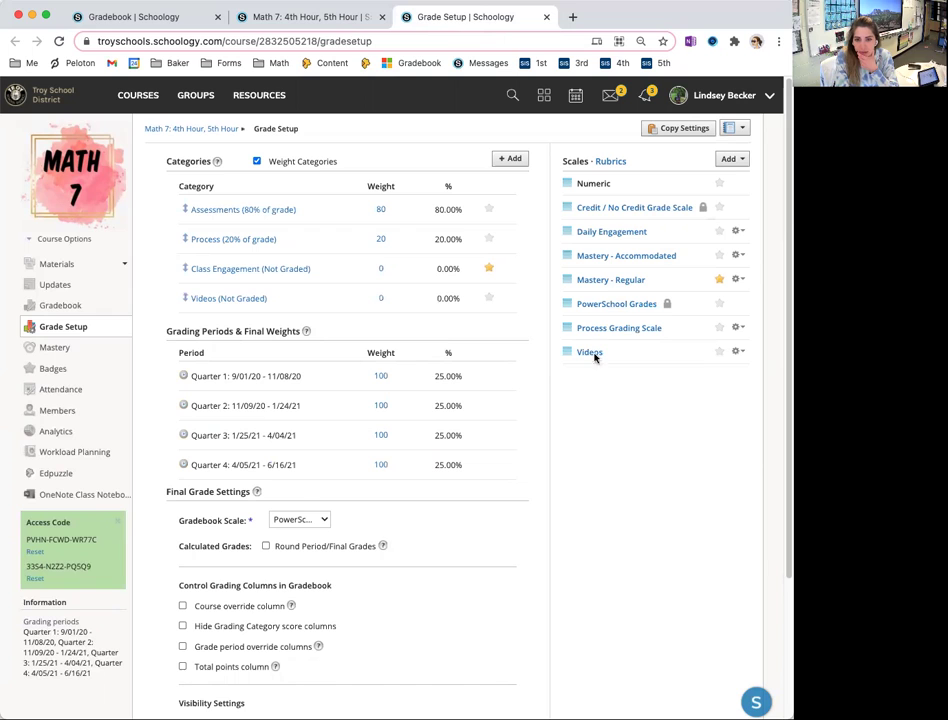
click(737, 231)
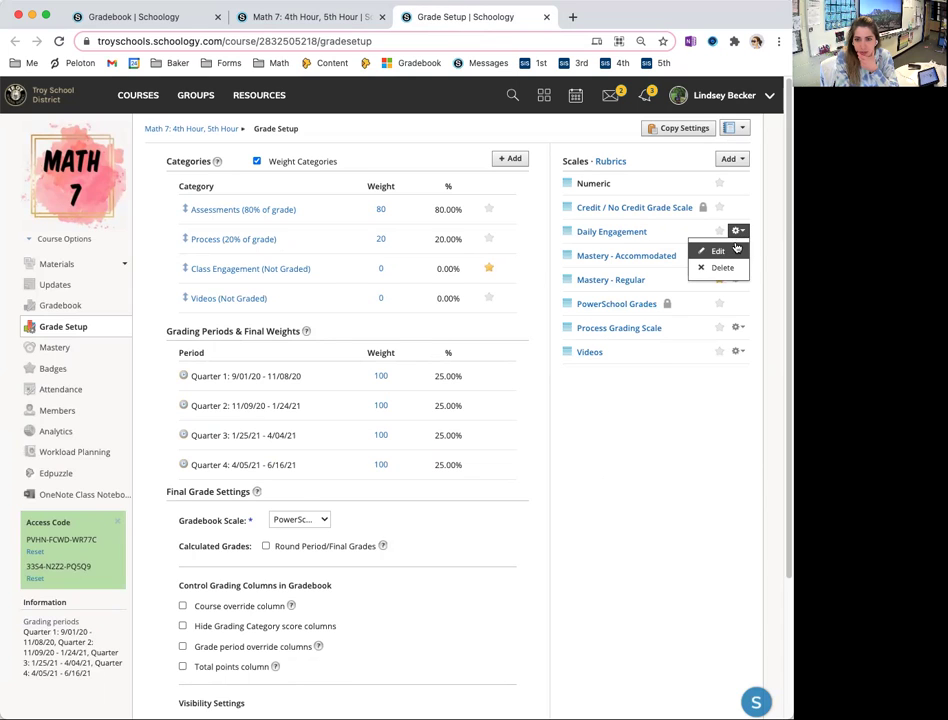
click(726, 250)
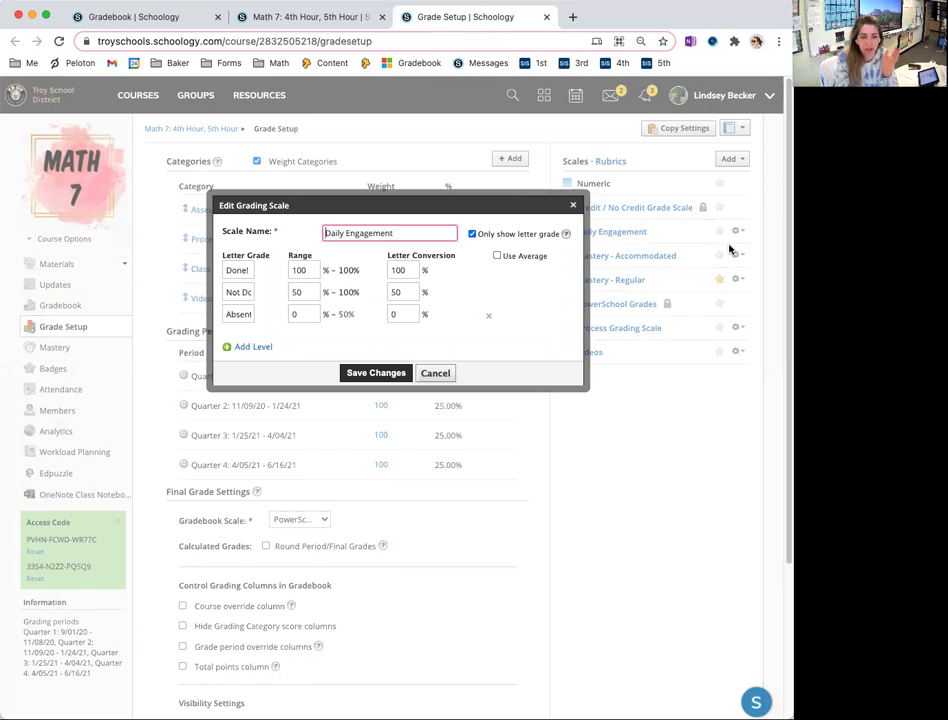
double_click(240, 270)
text(No HW)
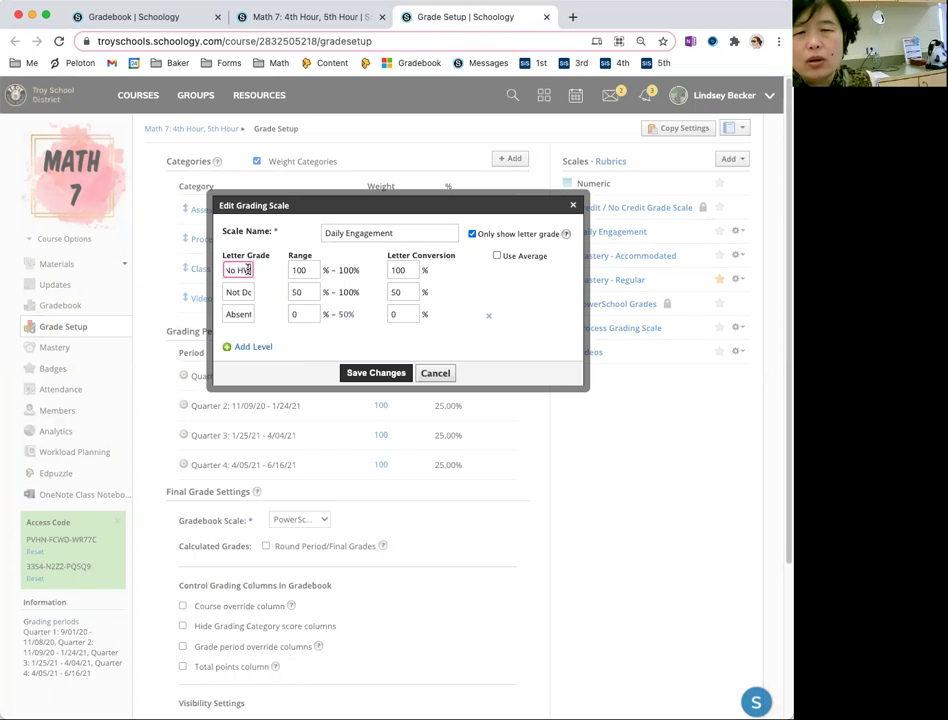
drag(311, 271, 285, 275)
click(312, 269)
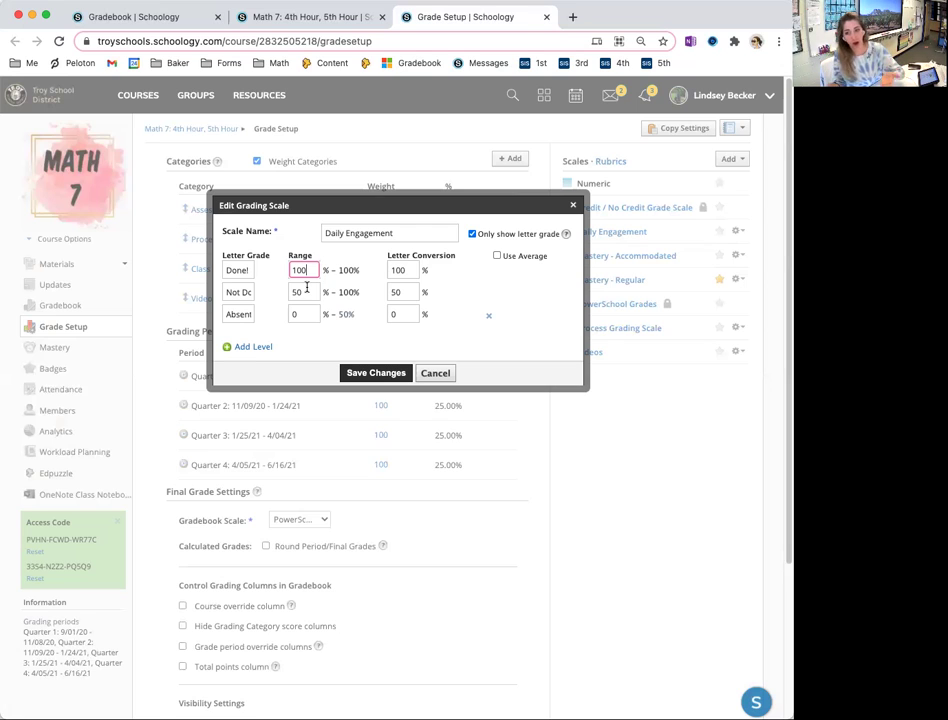
click(449, 377)
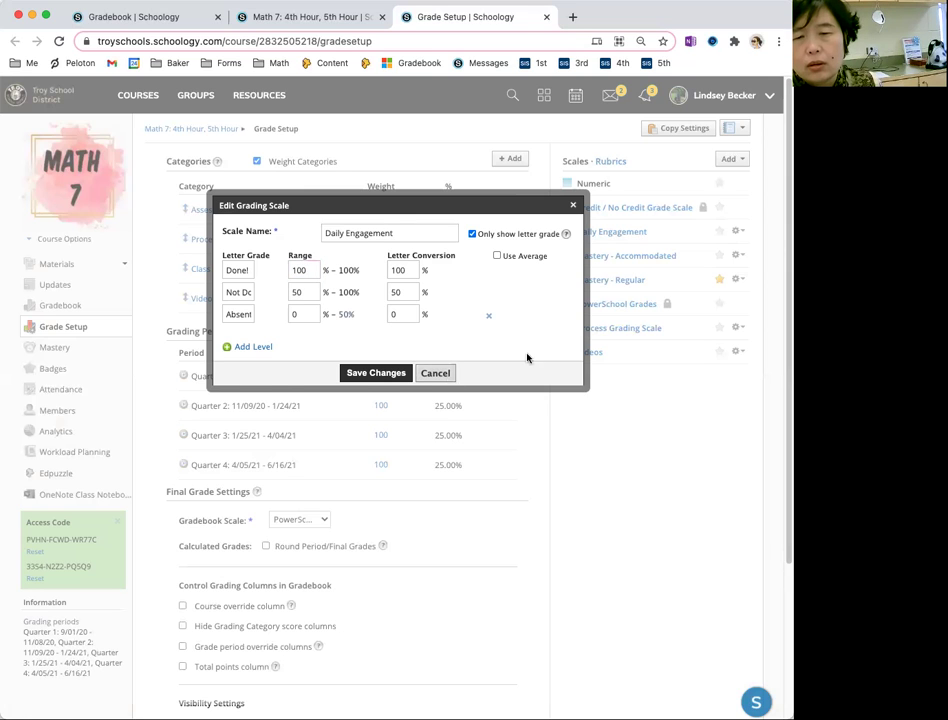
Step: Inspect the levels, ranges and letter conversions of the Mastery - Accommodated grading scale, and close it without saving
click(737, 255)
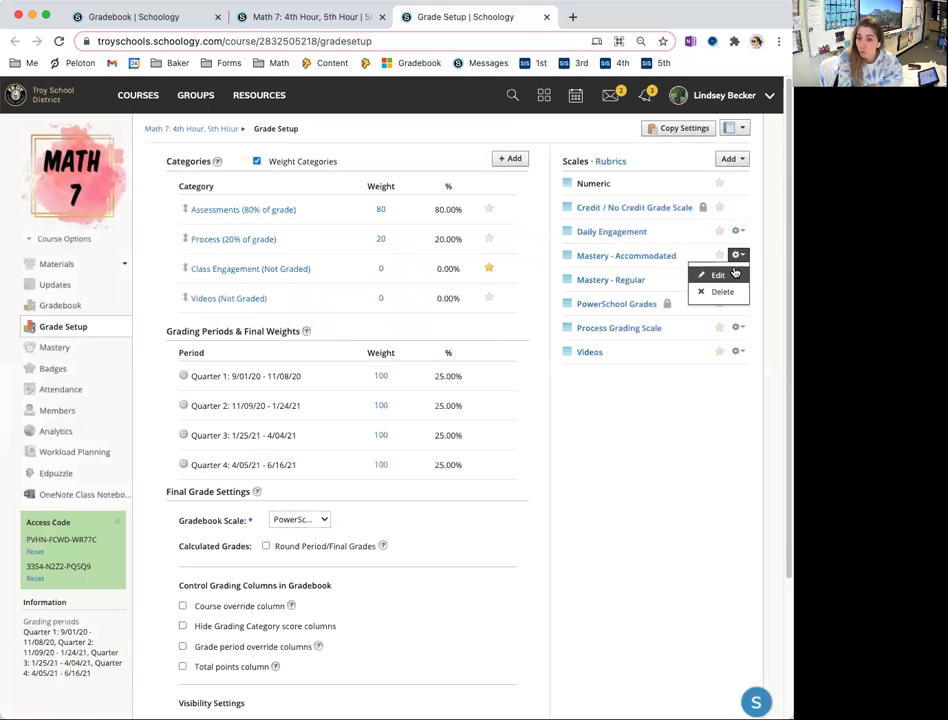
click(706, 272)
click(231, 264)
key(End)
key(Tab)
key(Tab)
double_click(240, 330)
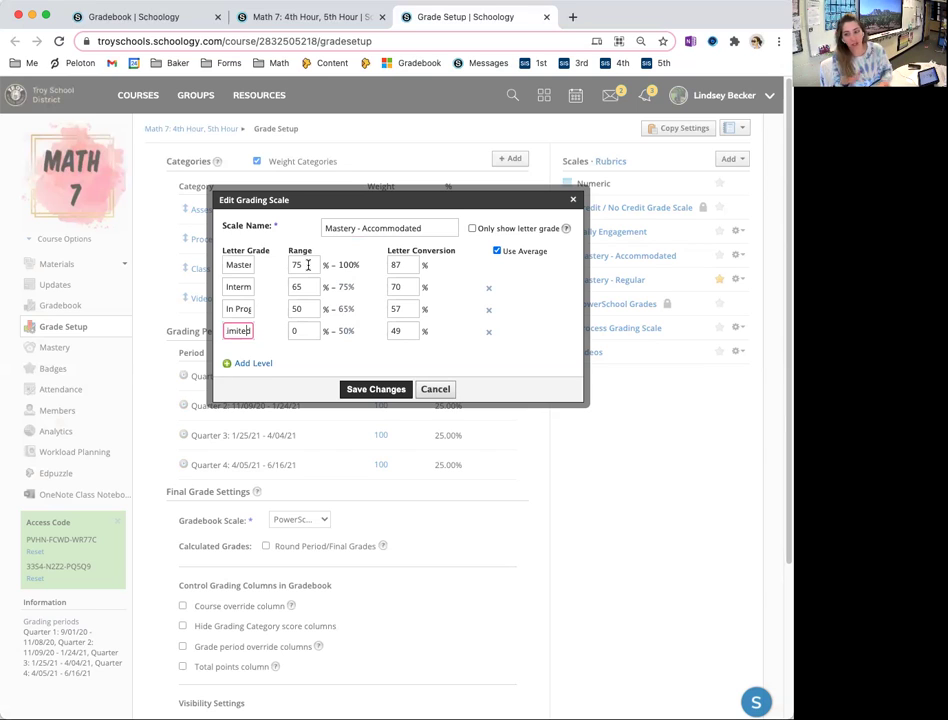
click(305, 265)
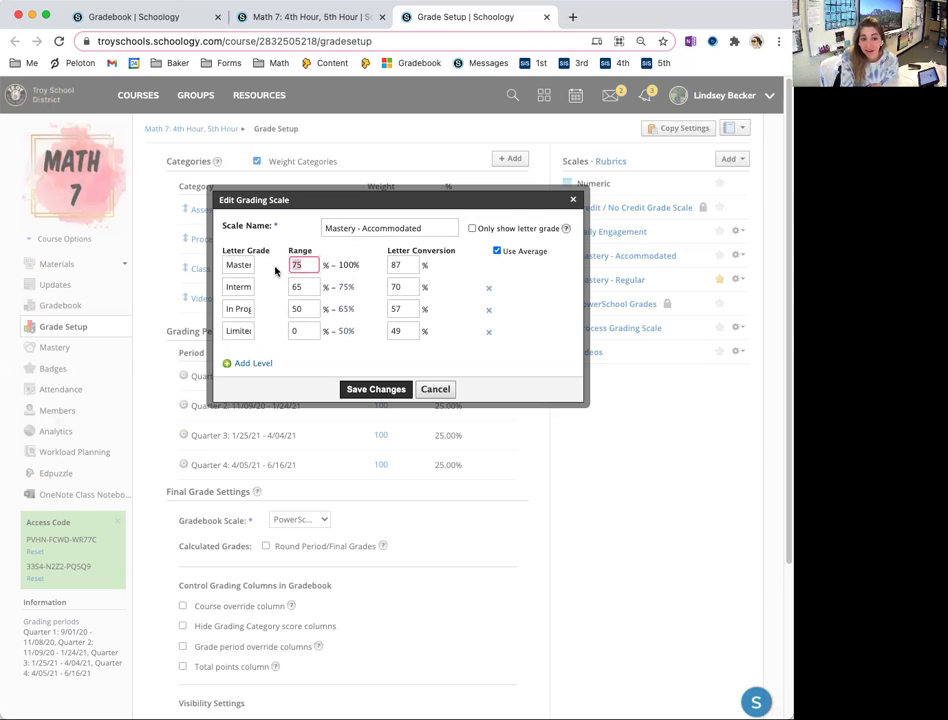
mouse_move(302, 252)
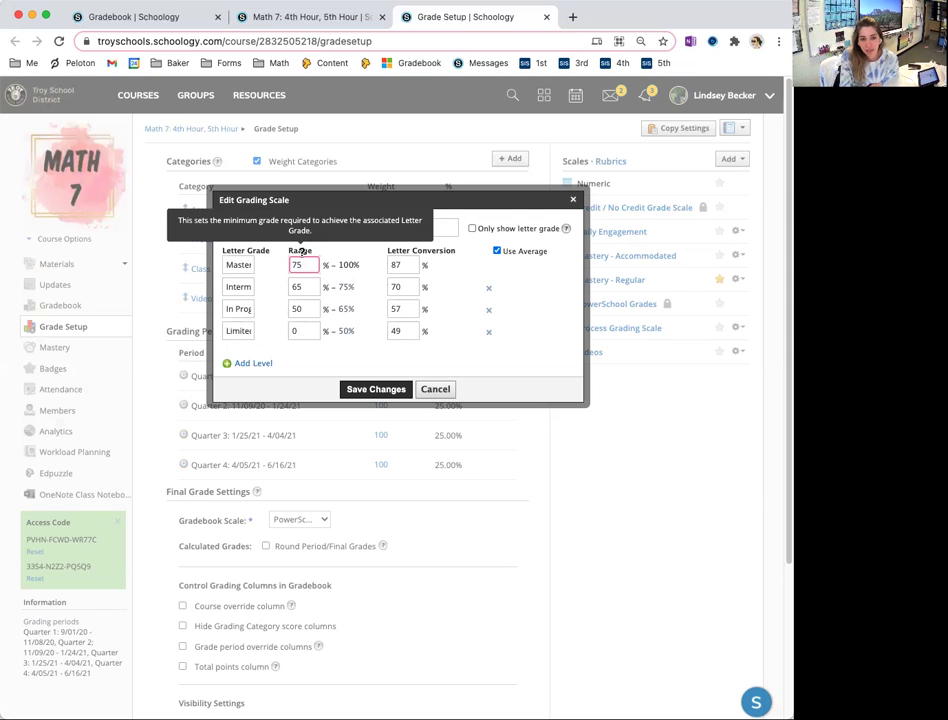
double_click(395, 266)
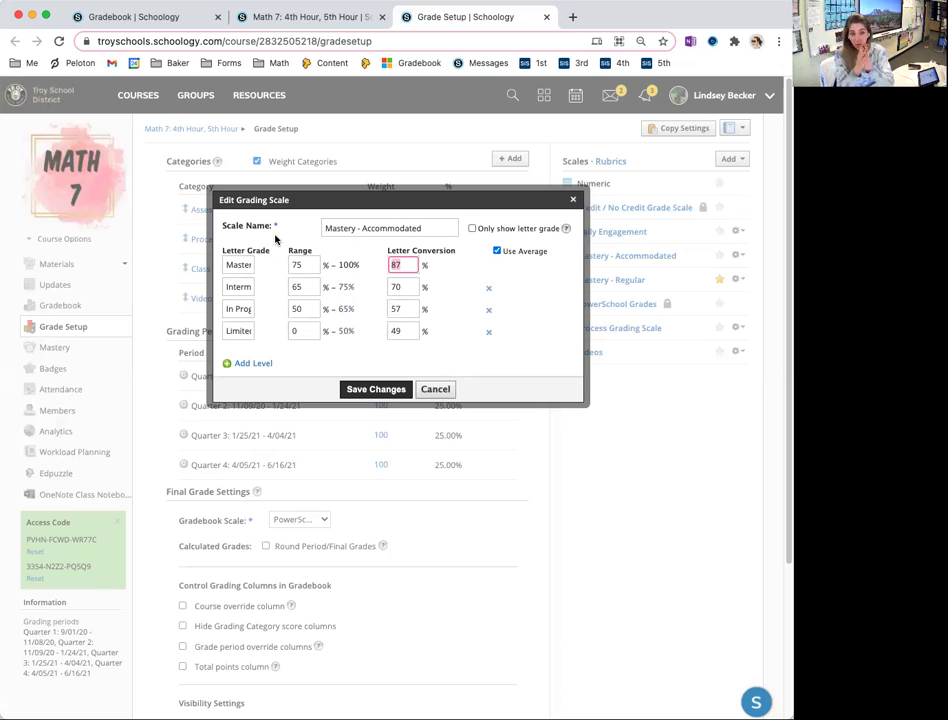
click(430, 389)
Step: Examine each level's letter conversion in the Mastery - Regular grading scale, and close it without saving
click(737, 279)
click(718, 300)
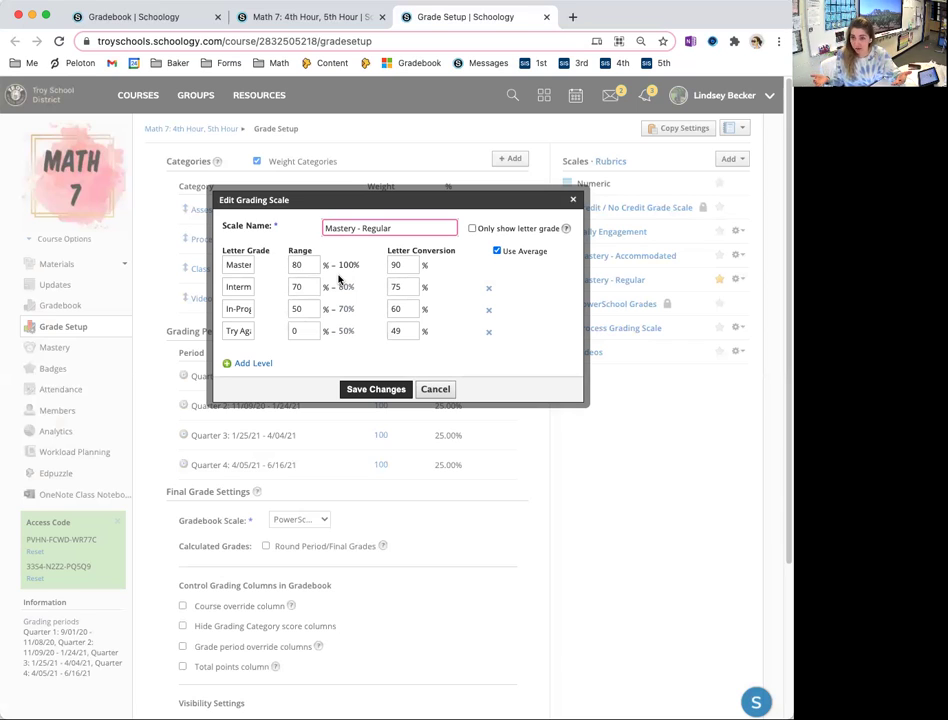
double_click(396, 265)
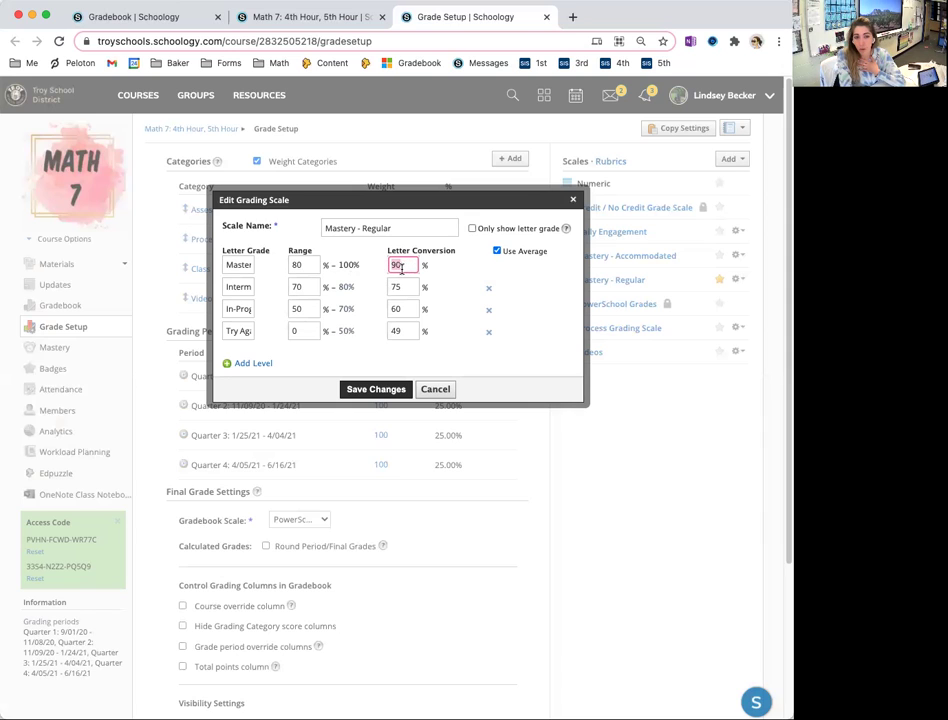
mouse_move(400, 250)
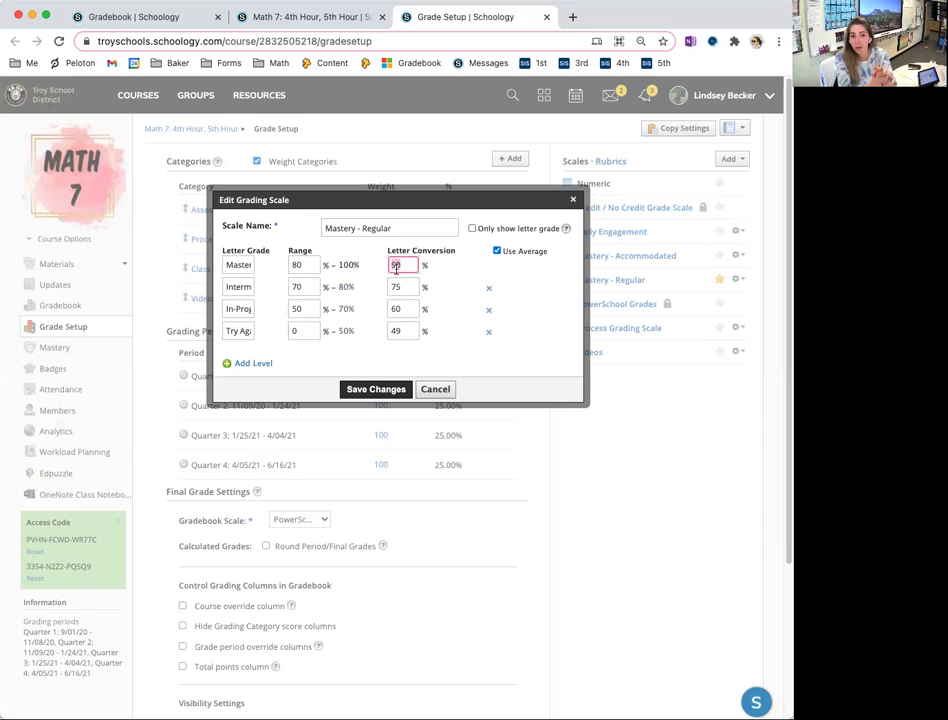
mouse_move(432, 250)
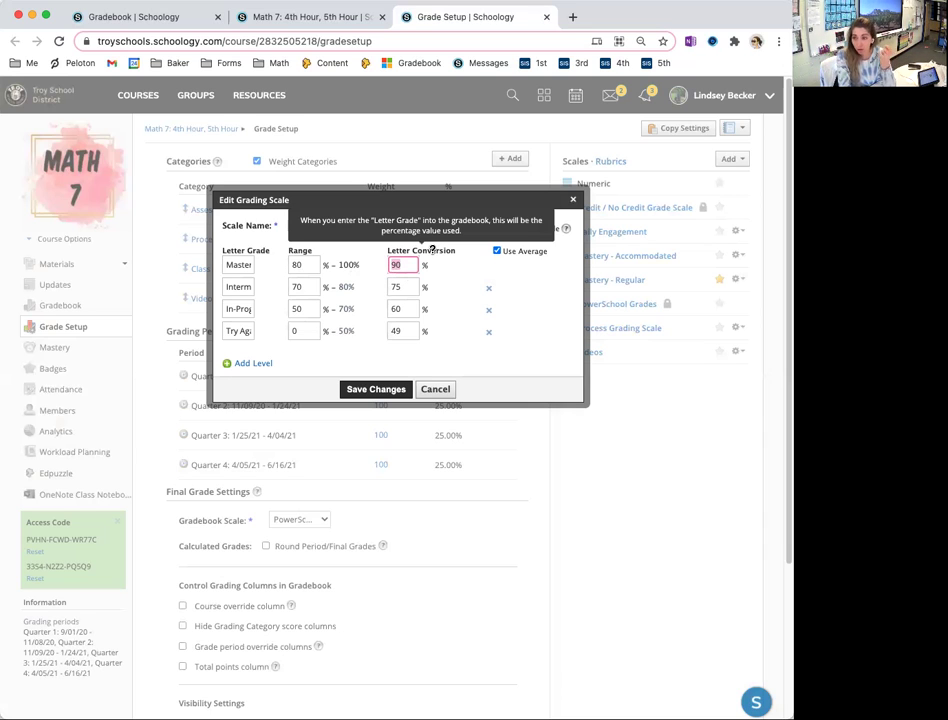
double_click(400, 287)
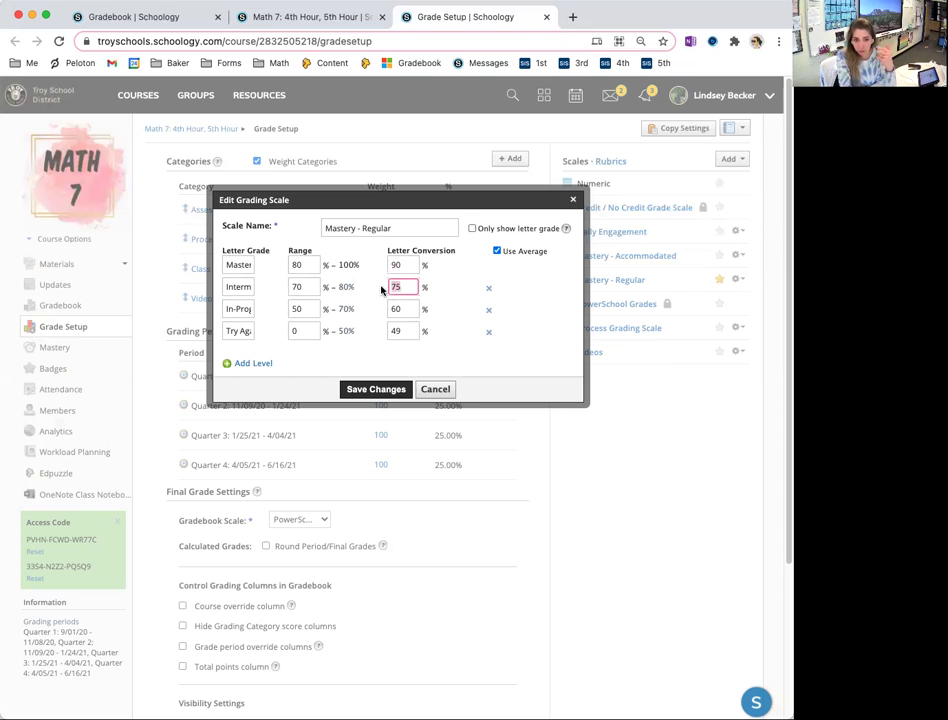
double_click(405, 310)
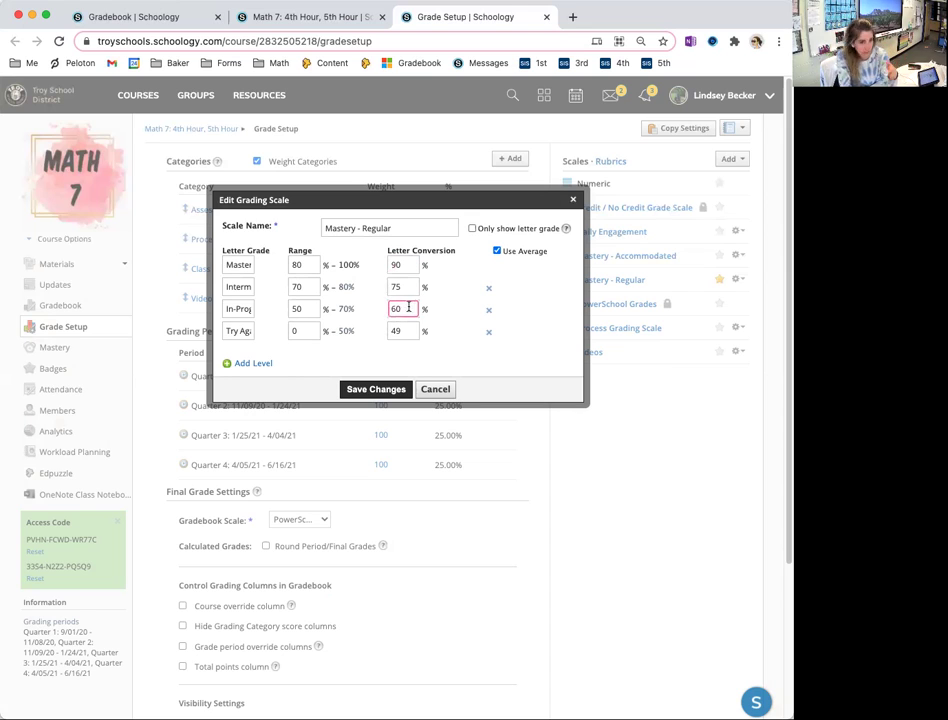
double_click(398, 331)
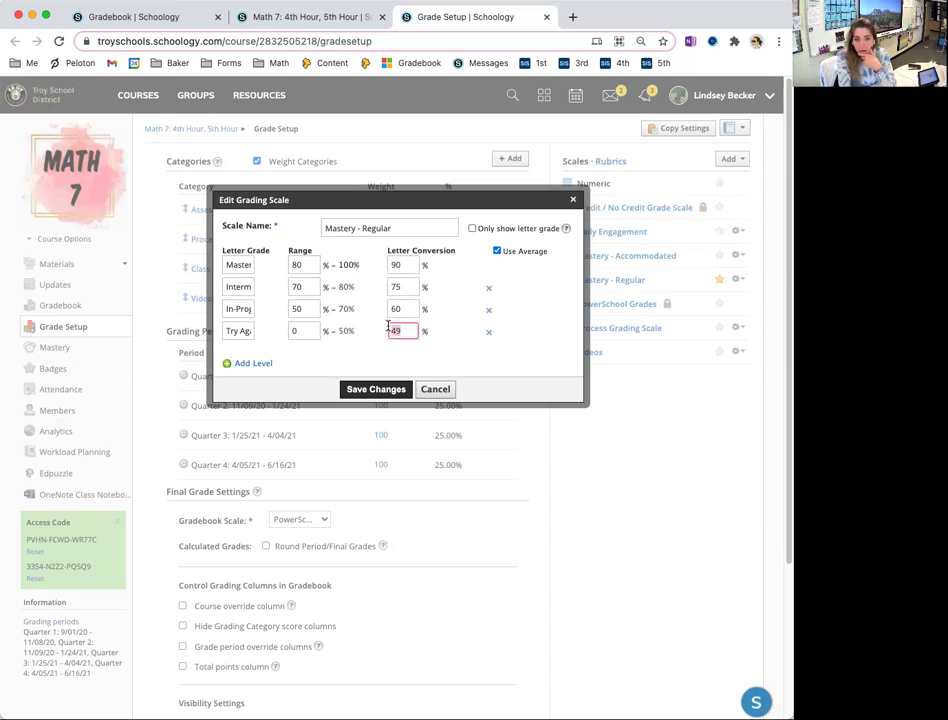
click(438, 394)
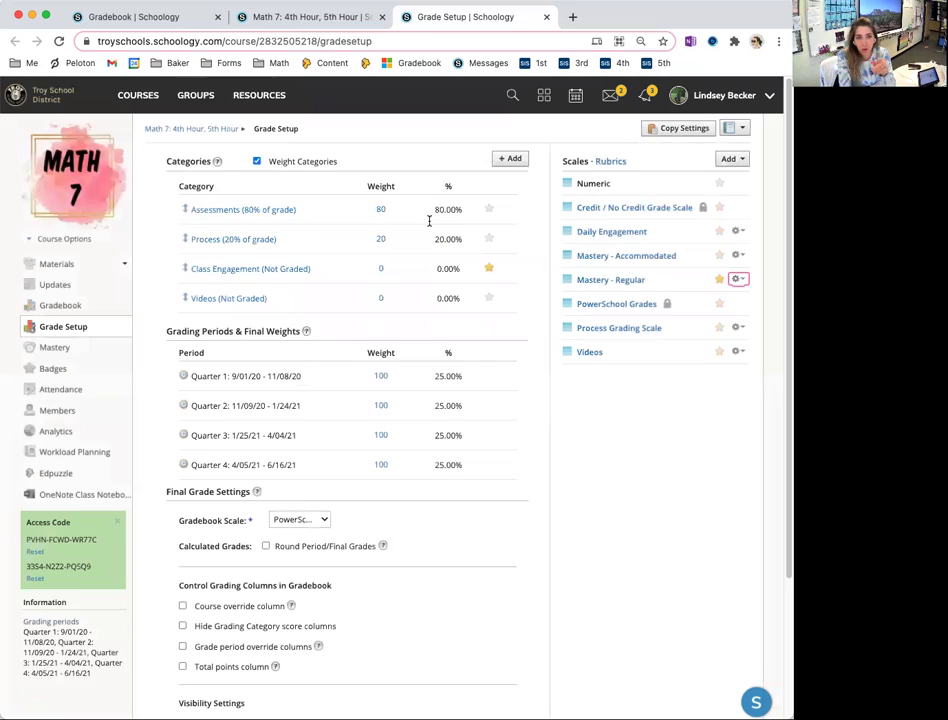
Step: Go back to the course gradebook and open the grade report of the eleventh student listed
click(270, 18)
click(176, 14)
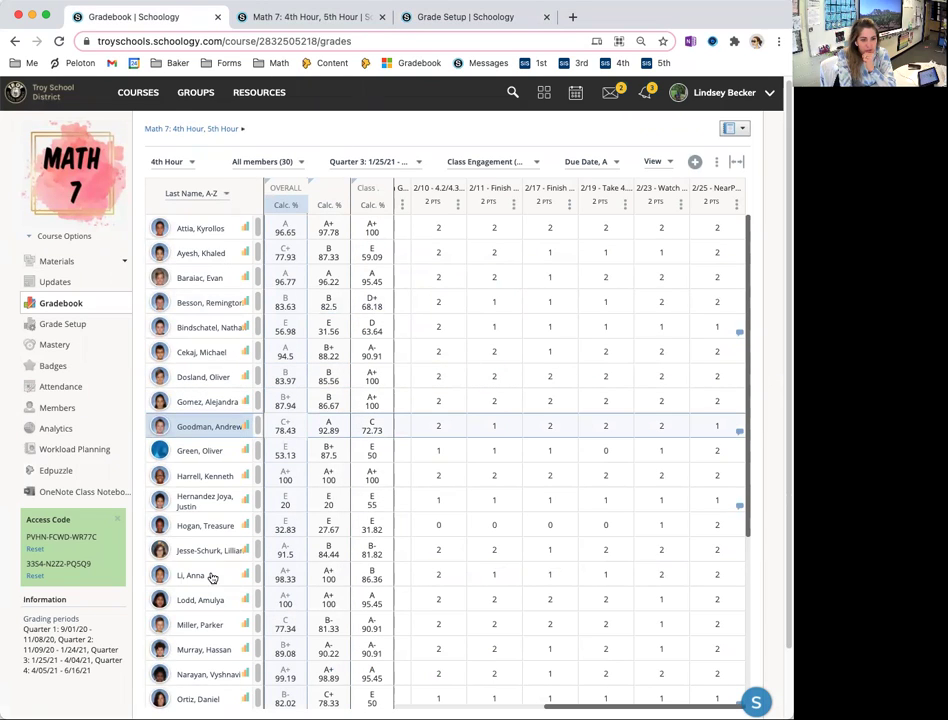
click(246, 499)
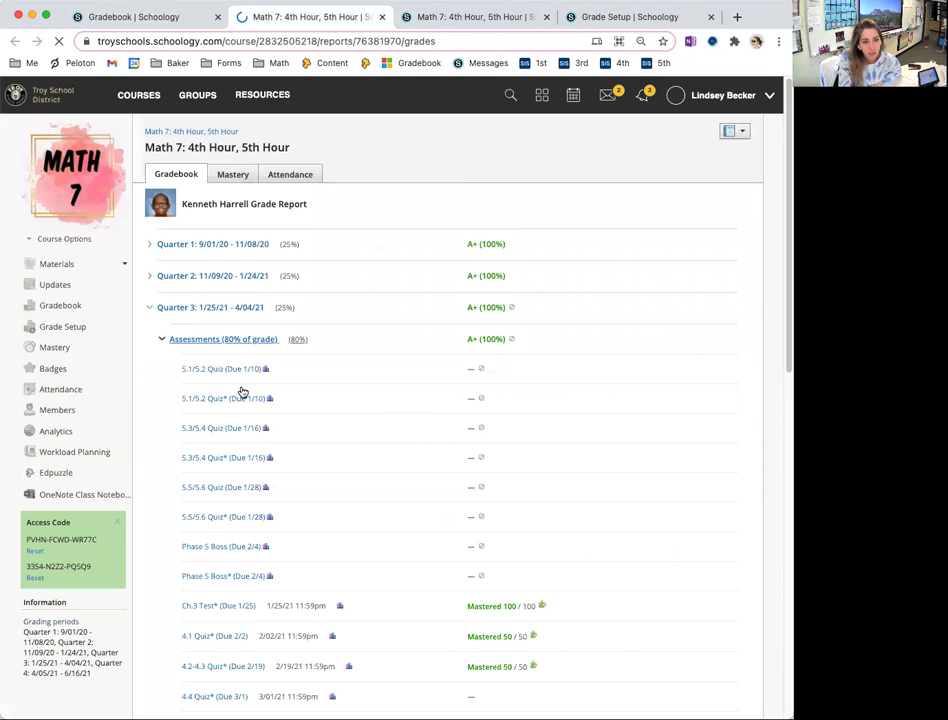
Step: Examine the mastery labels and scores for Ch.3 Test* and 4.1 Quiz* in this student's Quarter 3 assessments
scroll(530, 508, down, 2)
scroll(510, 510, down, 1)
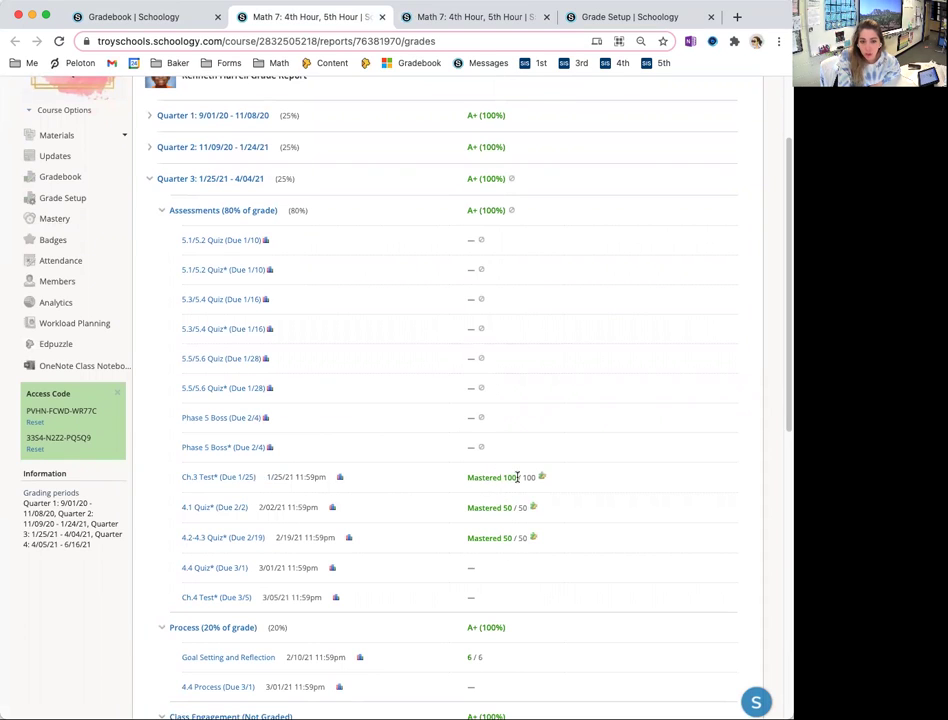
drag(535, 481, 504, 482)
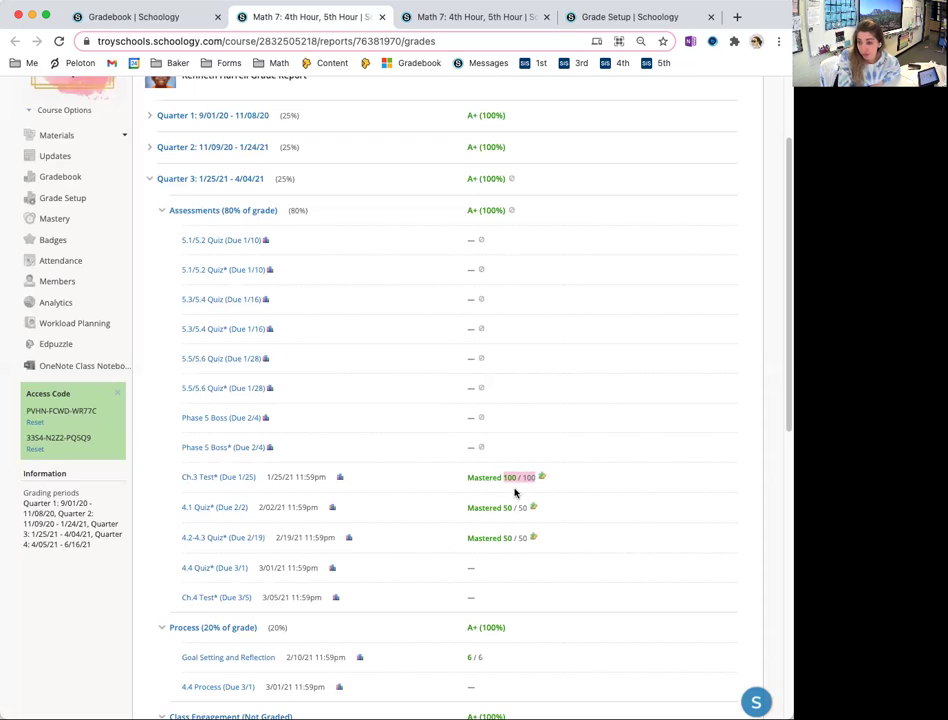
double_click(492, 479)
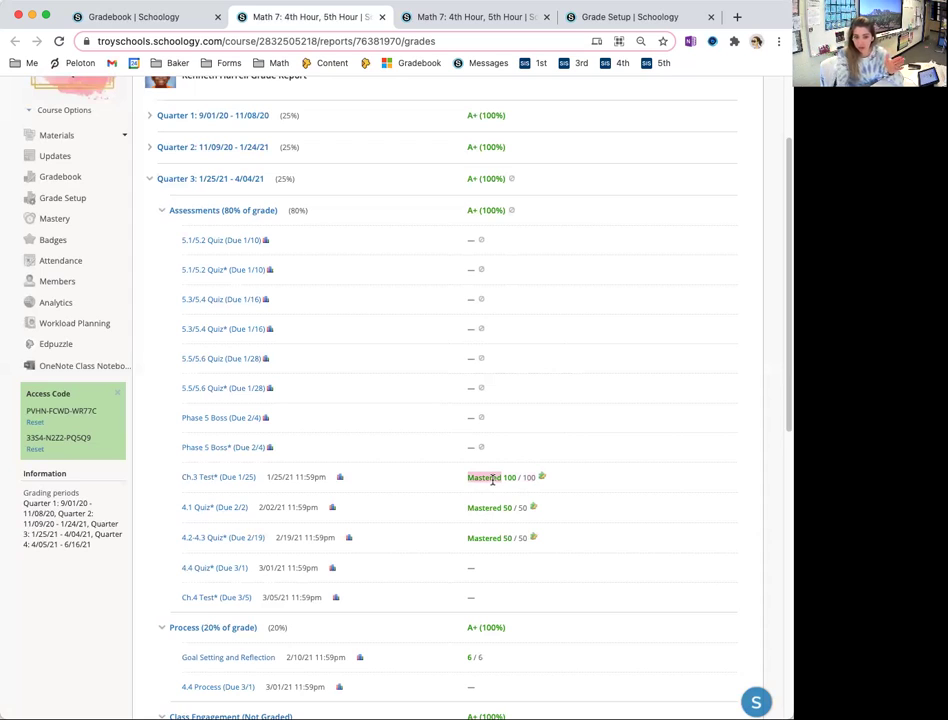
drag(508, 507, 525, 504)
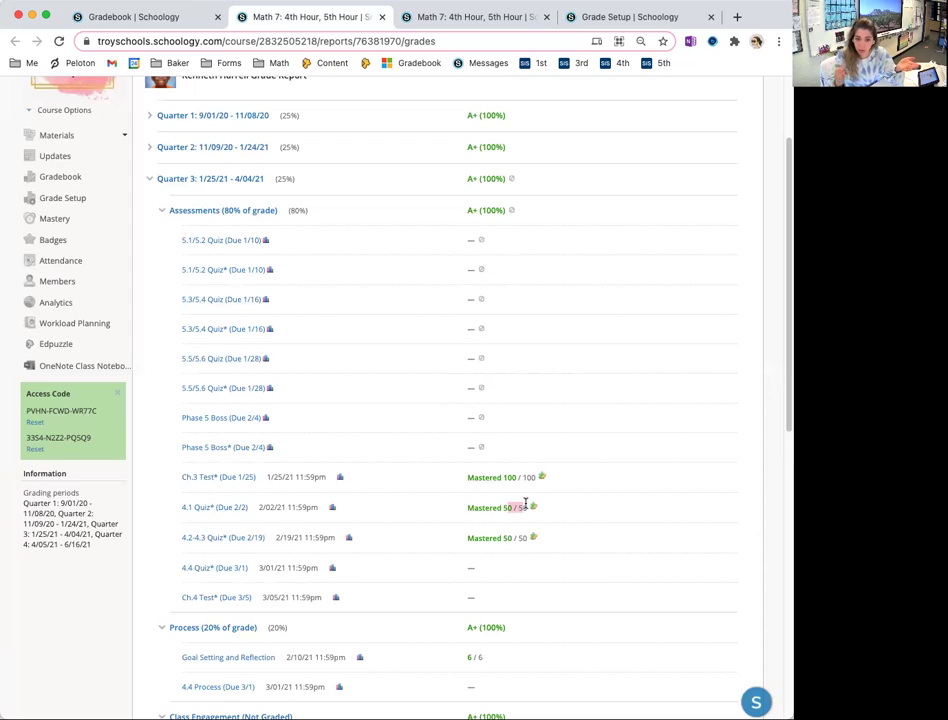
double_click(487, 508)
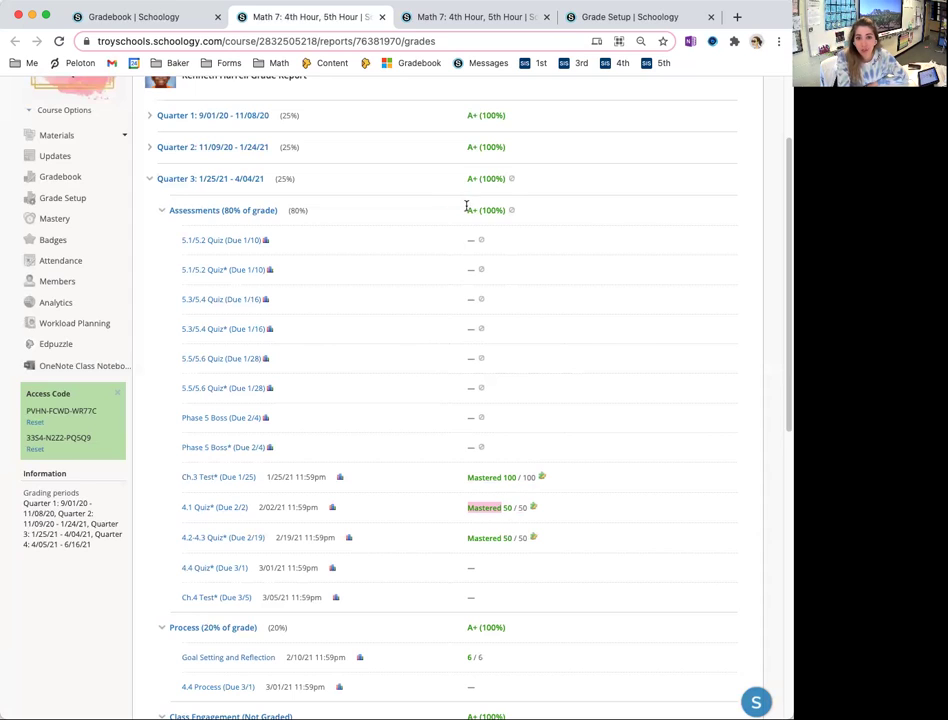
Step: Examine the overall Assessments grade in the Quarter 3 section of this student's grade report
drag(467, 210, 506, 212)
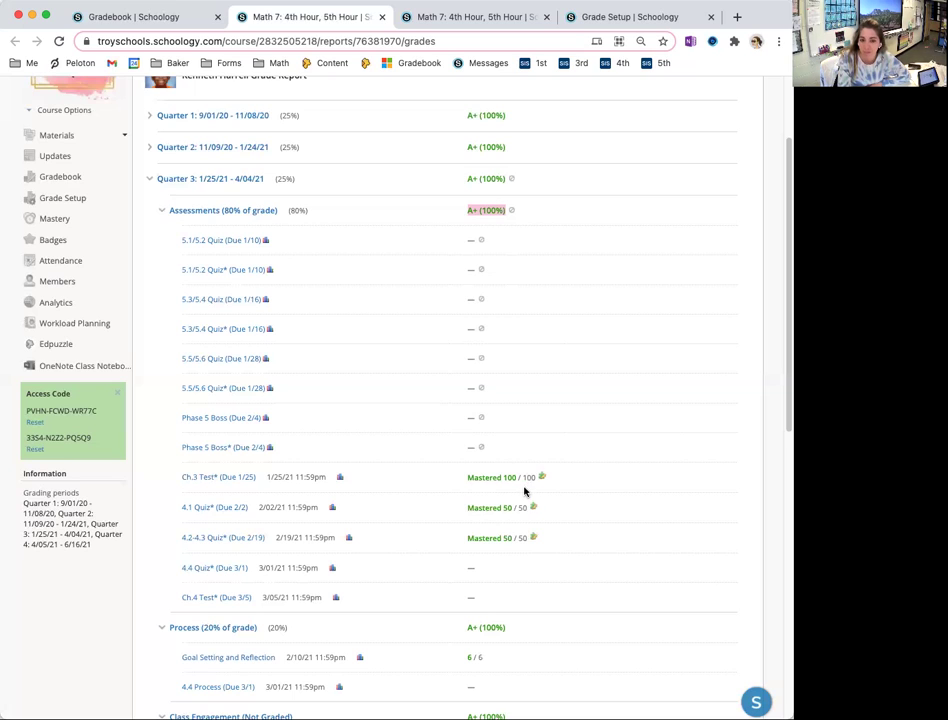
drag(468, 210, 508, 212)
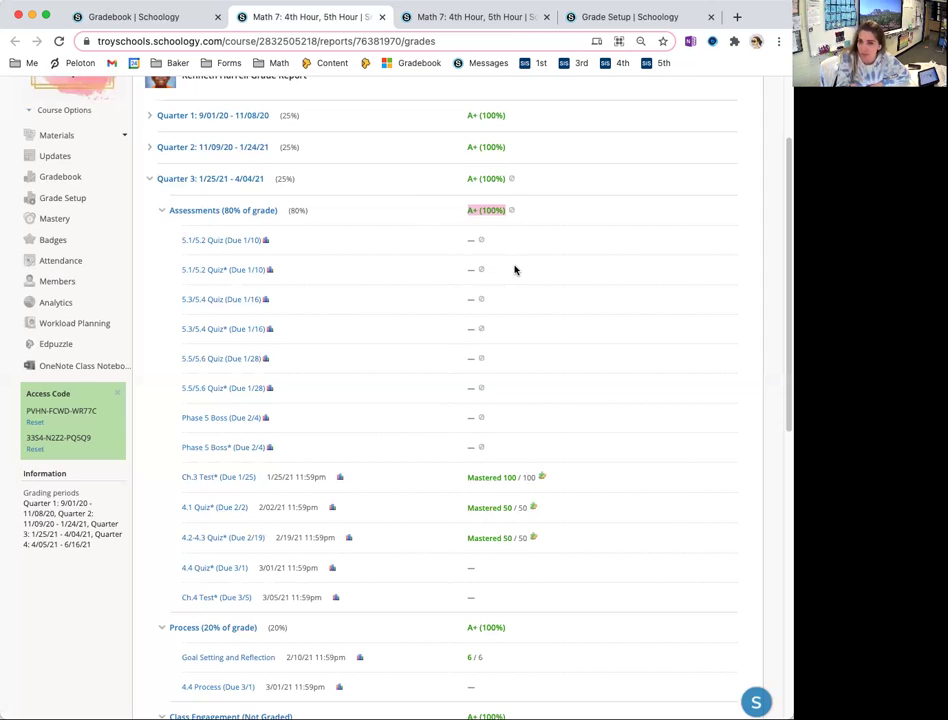
Step: In Grade Setup, try to save 75 as the top level's letter conversion in the Mastery - Regular scale, and re-enter 90
key(ctrl+Tab)
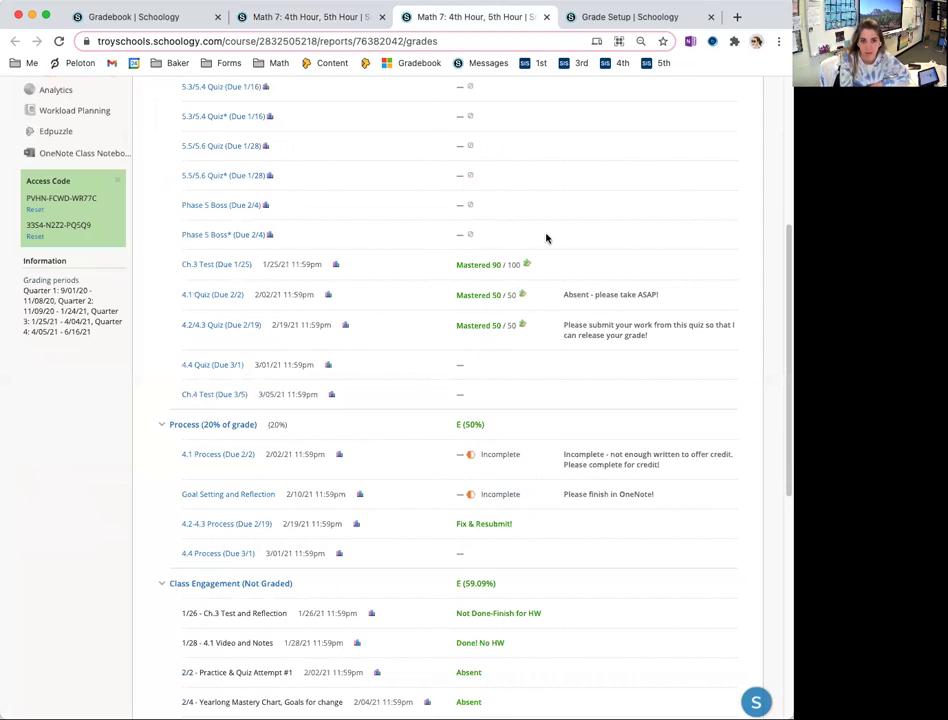
click(638, 20)
click(737, 280)
click(718, 299)
click(392, 264)
double_click(392, 264)
text(85)
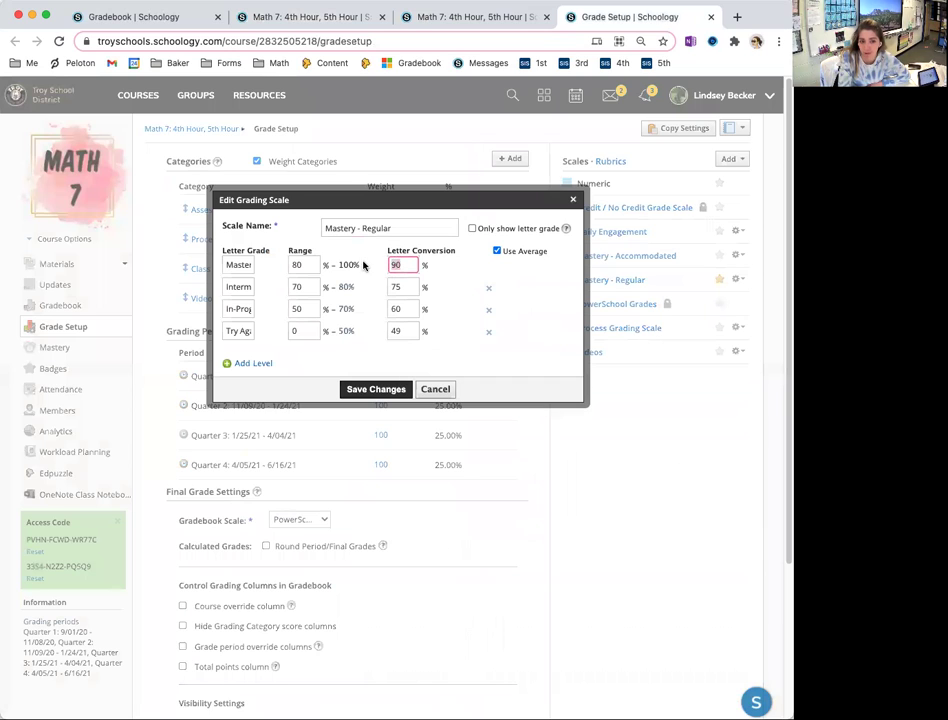
drag(363, 264, 286, 265)
double_click(400, 264)
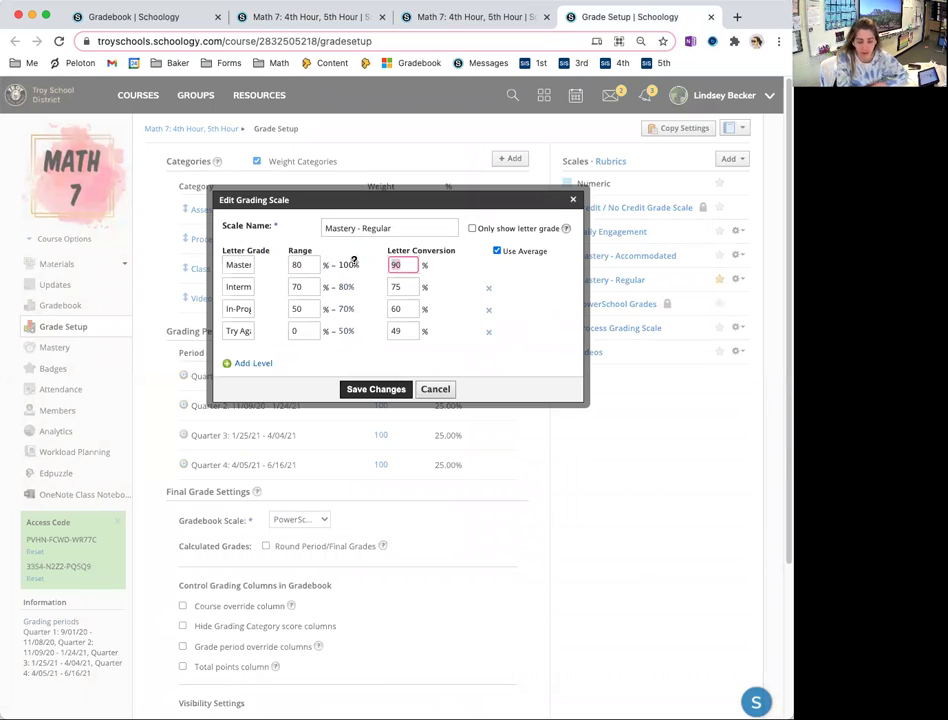
text(75)
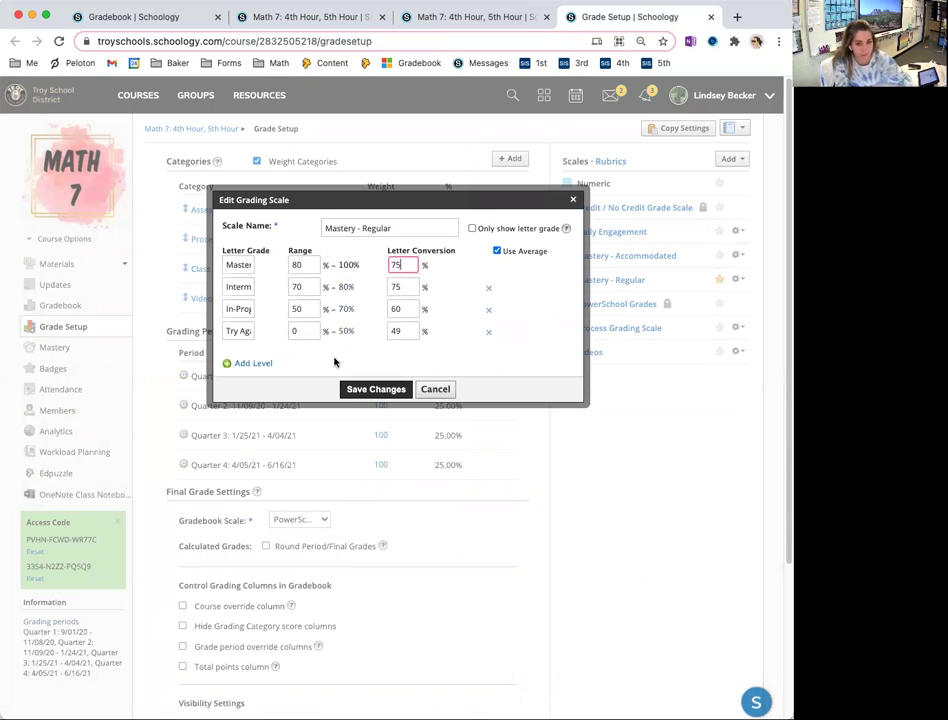
click(385, 389)
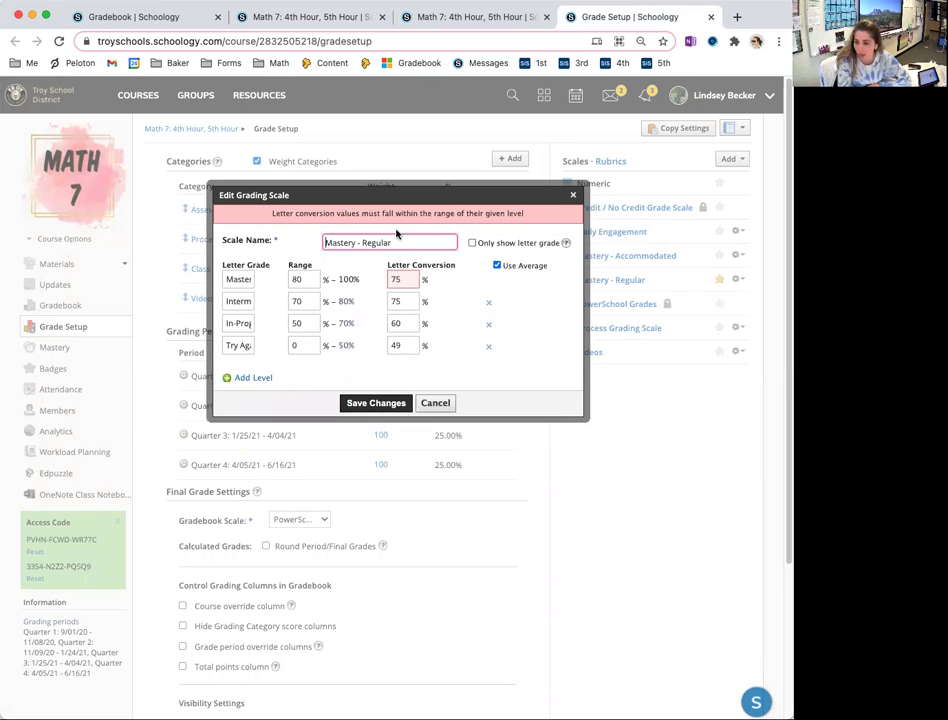
double_click(402, 279)
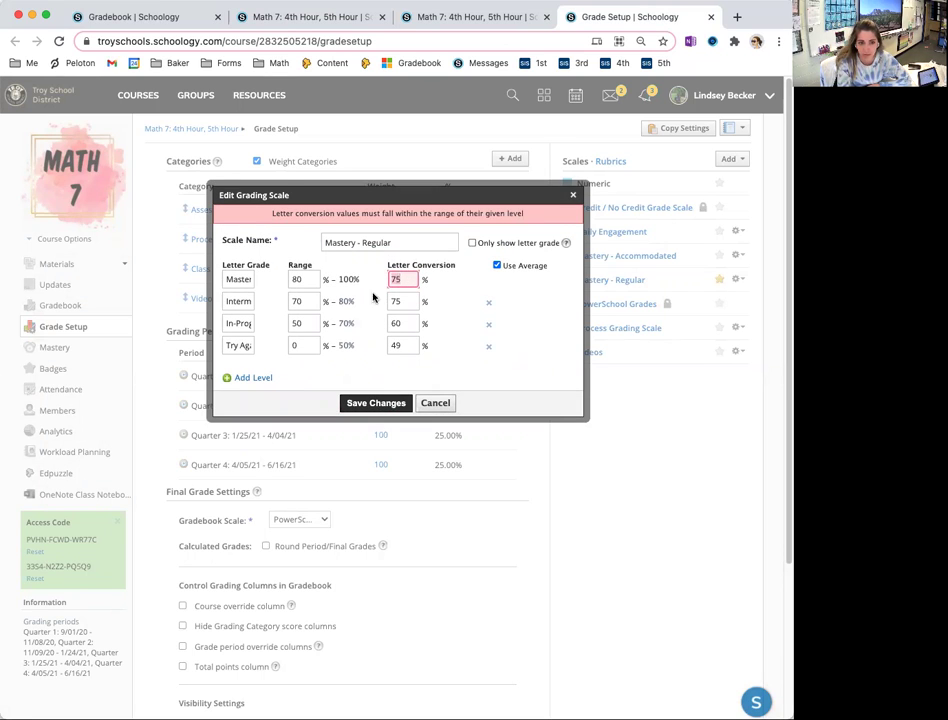
text(90)
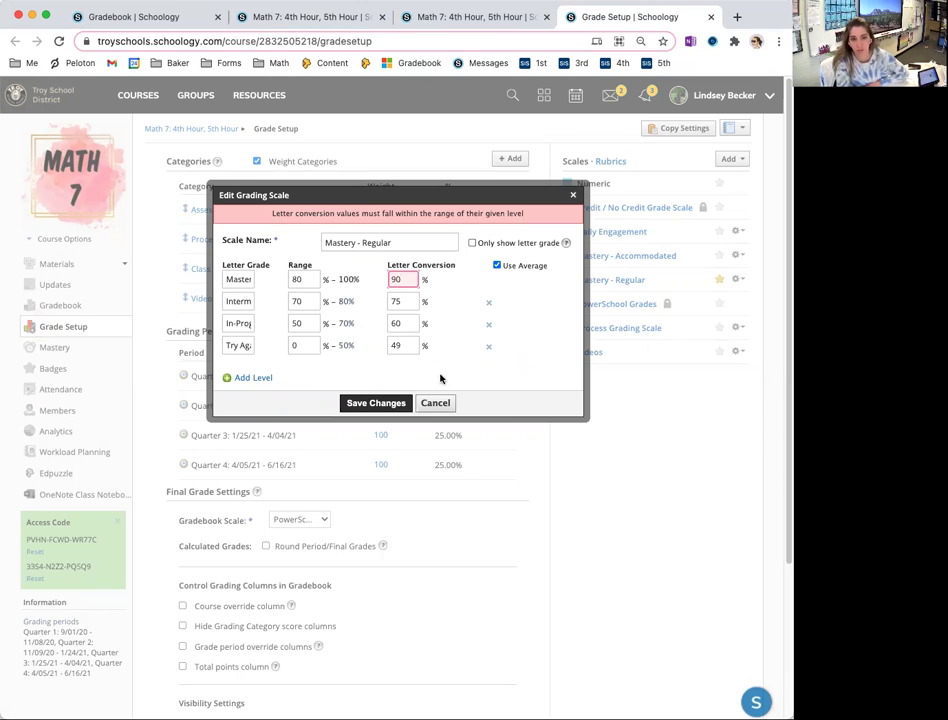
Step: Check the level names in the Mastery - Regular grading scale, and close it without saving
drag(231, 279, 282, 276)
click(244, 279)
click(238, 300)
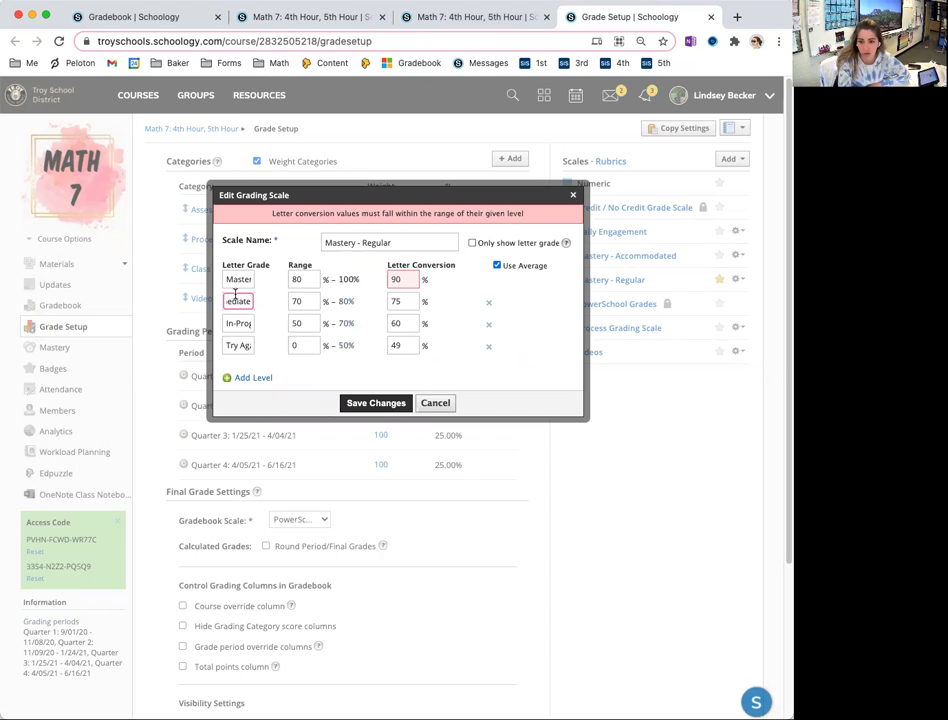
click(249, 345)
click(246, 345)
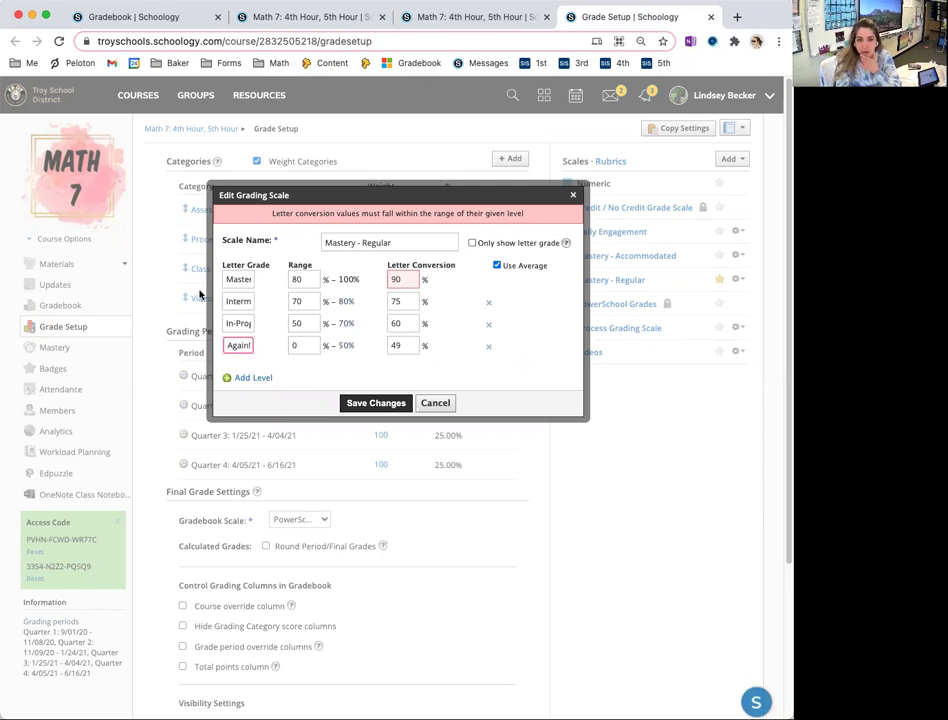
click(435, 402)
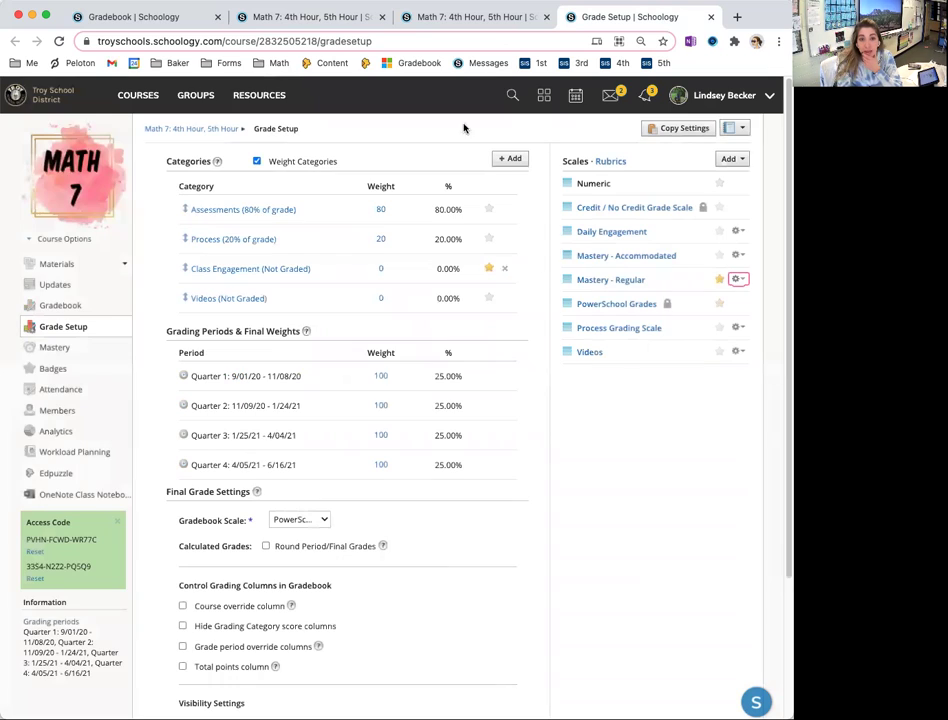
Step: Examine the label and score for 4.1 Inequalities under Videos (Not Graded) in the other open student grade report
click(491, 14)
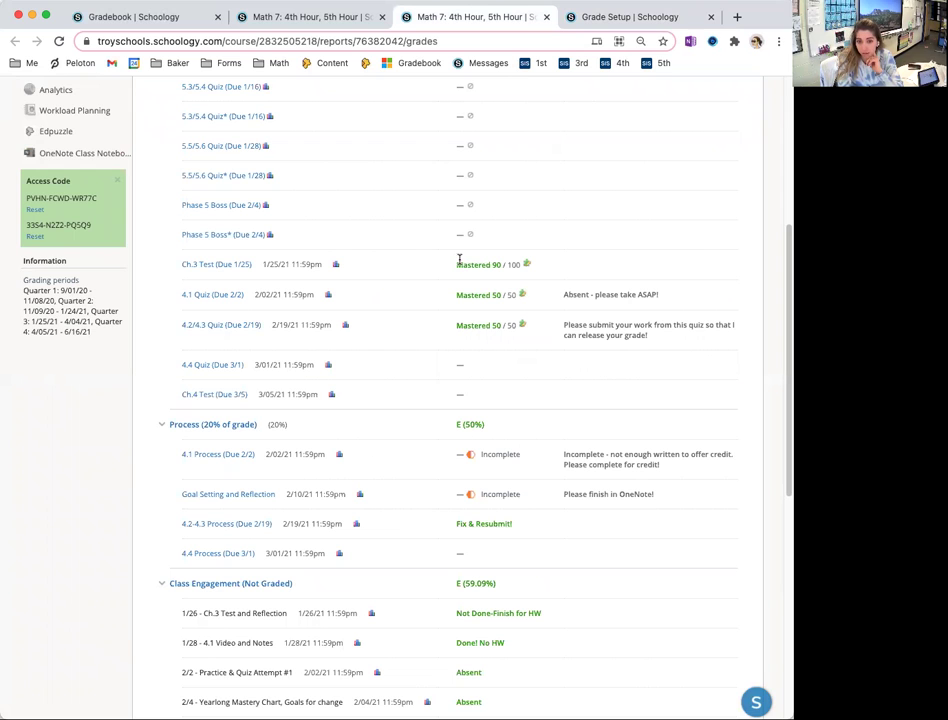
scroll(462, 262, down, 10)
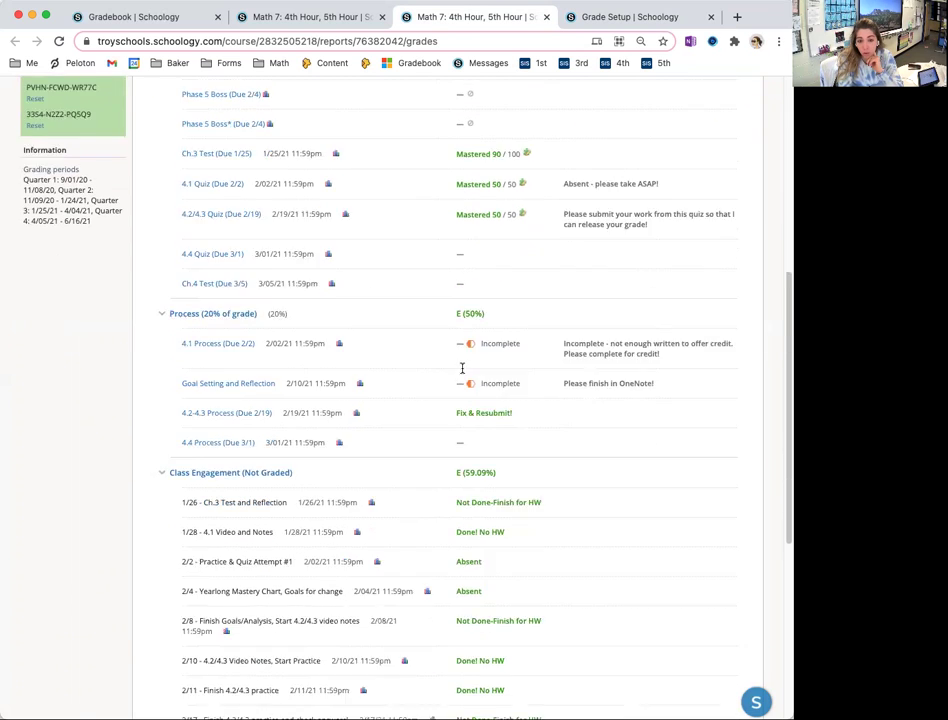
scroll(445, 454, down, 1)
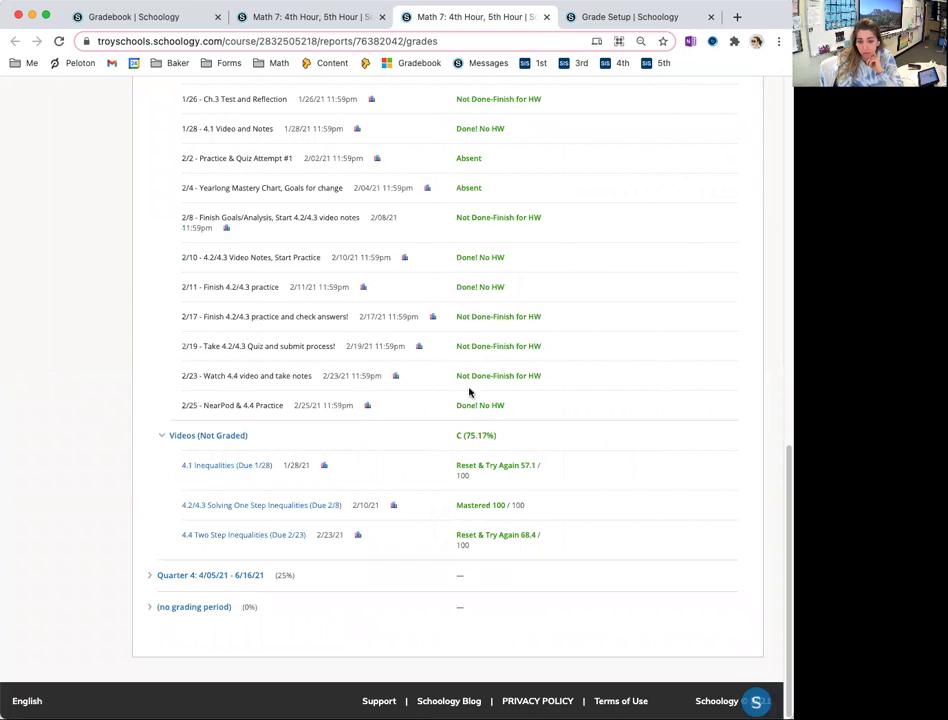
drag(523, 464, 542, 476)
click(541, 476)
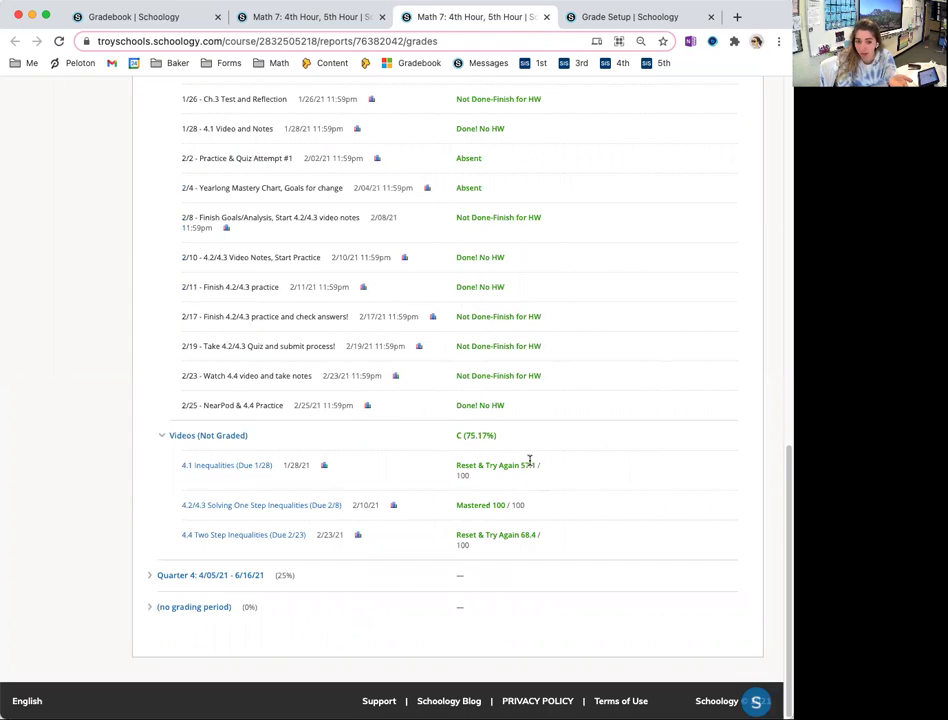
drag(456, 465, 520, 467)
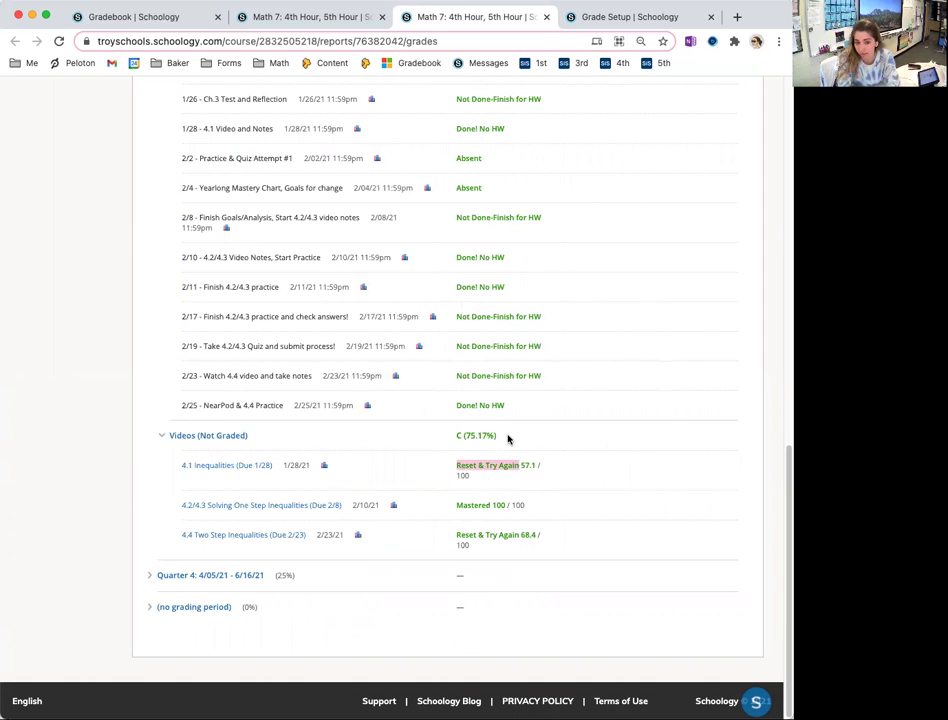
scroll(502, 435, up, 1)
scroll(502, 435, up, 10)
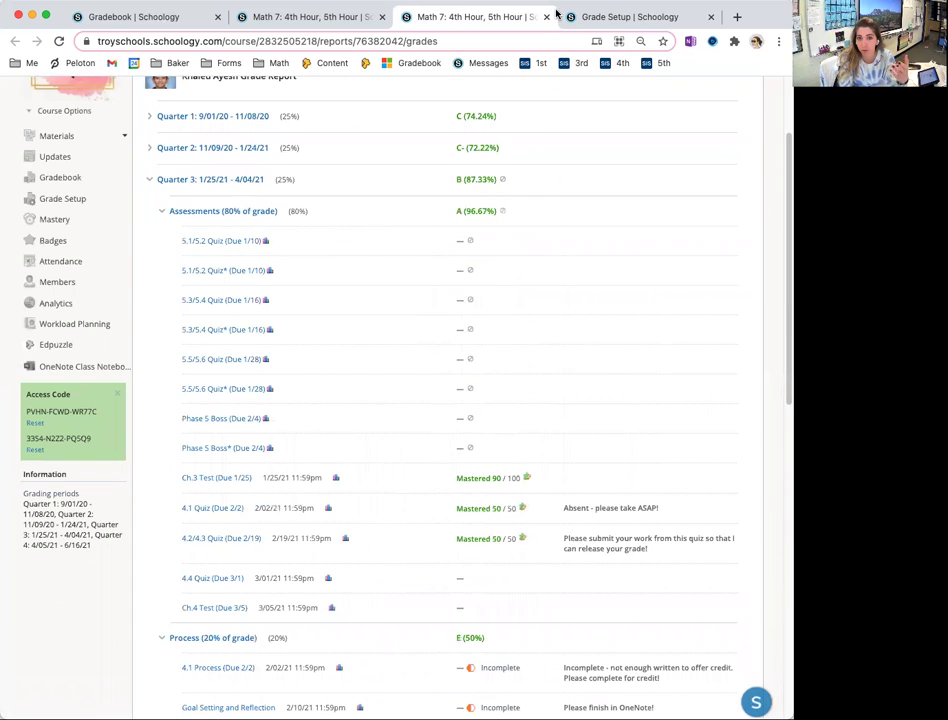
Step: Start a new grade column in the course gradebook named "3/1 - 4.4 Practice - 1/2 way done"
click(612, 17)
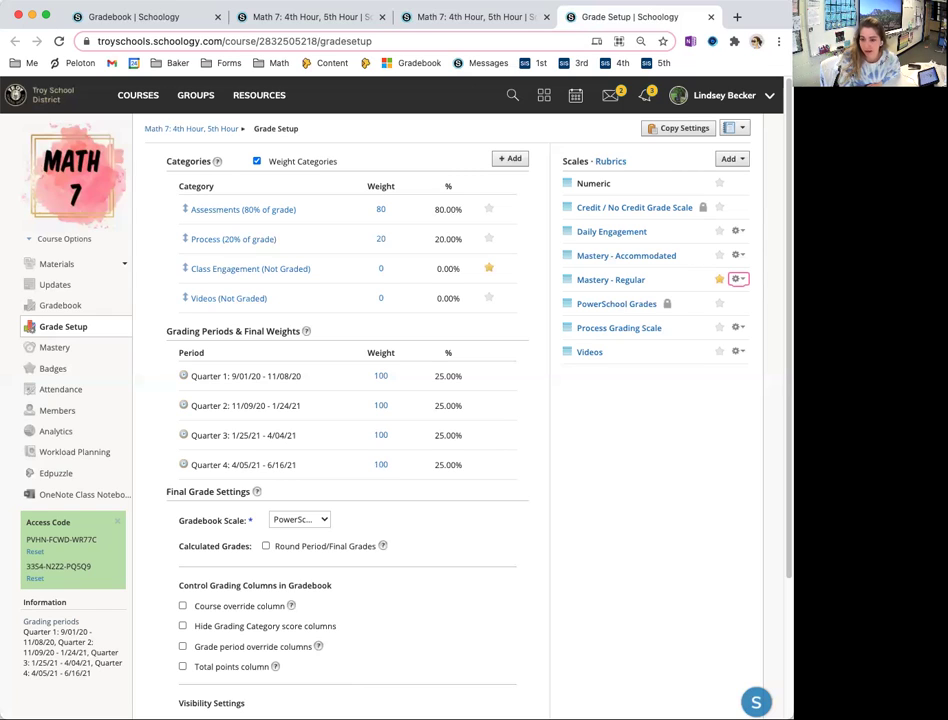
click(60, 306)
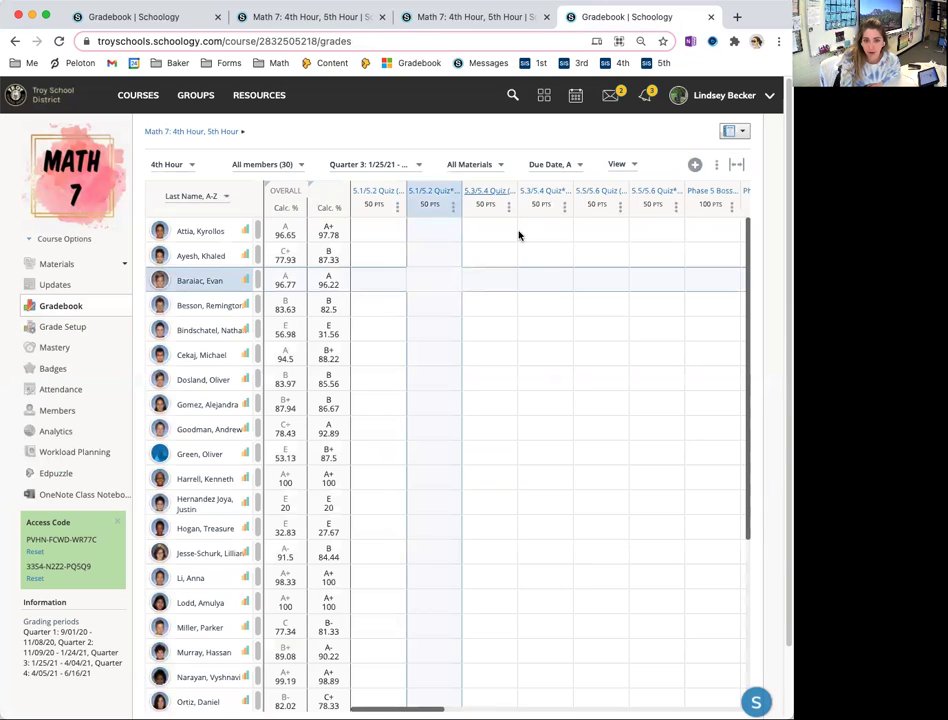
click(695, 168)
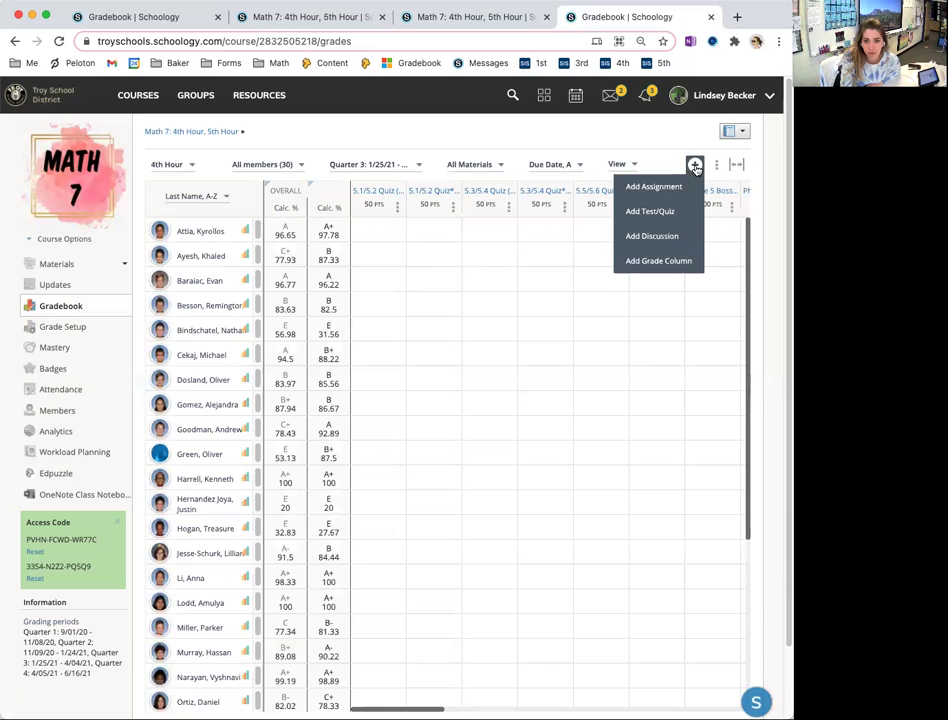
click(669, 267)
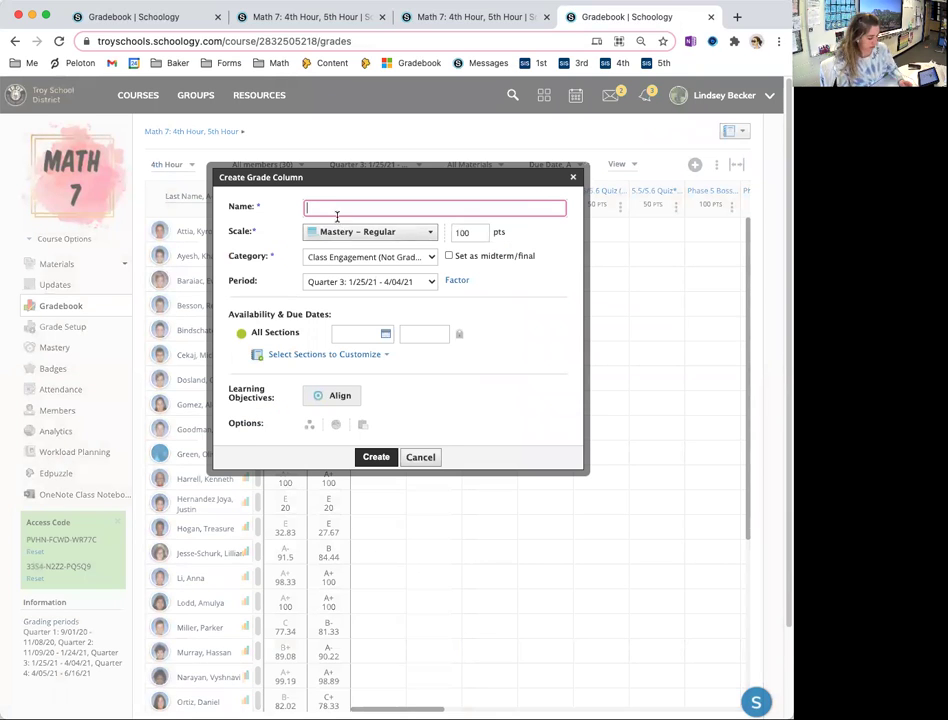
text(3/1 -)
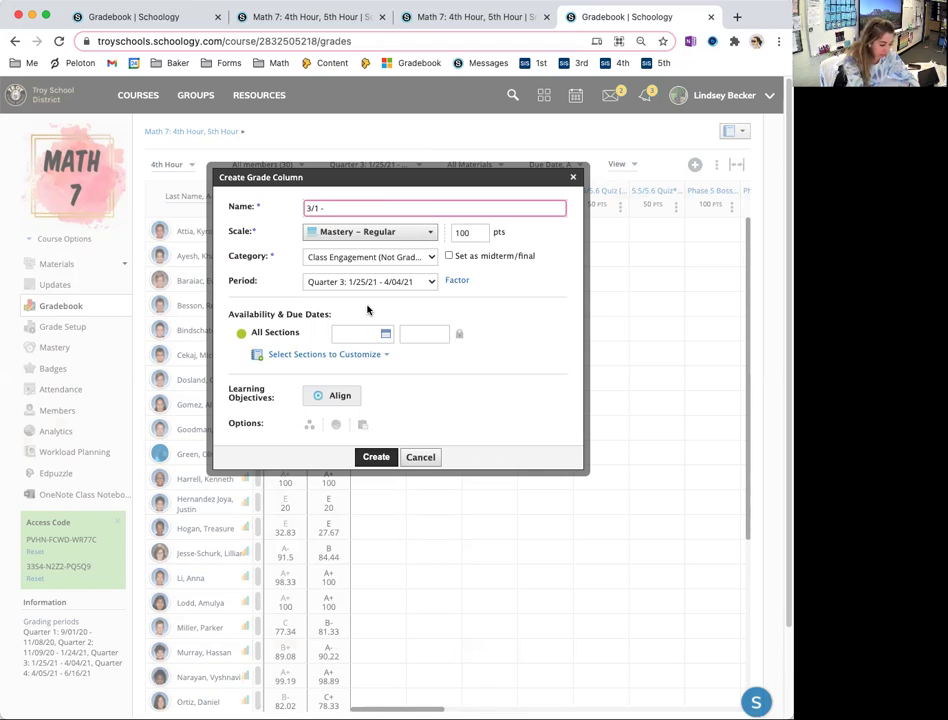
text(4.4 Pra)
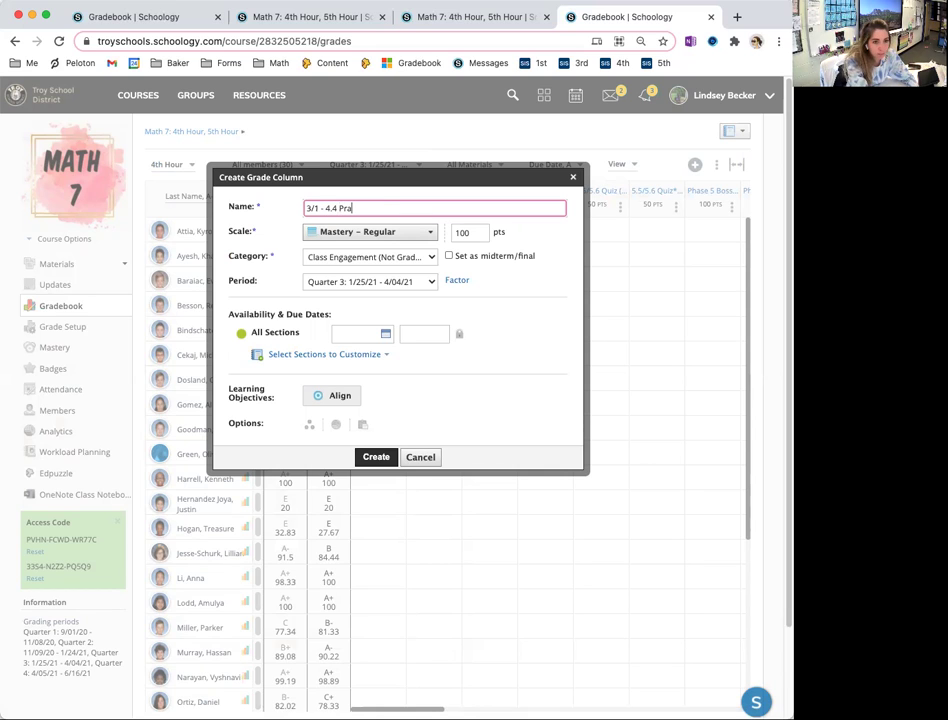
text(ctice - 1)
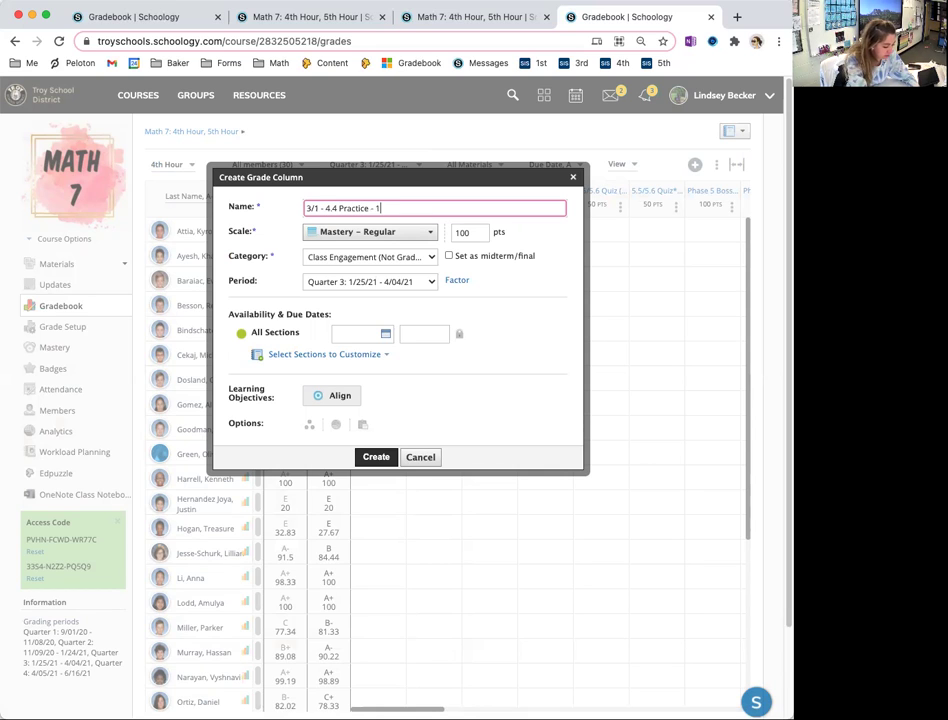
text(/2 way done)
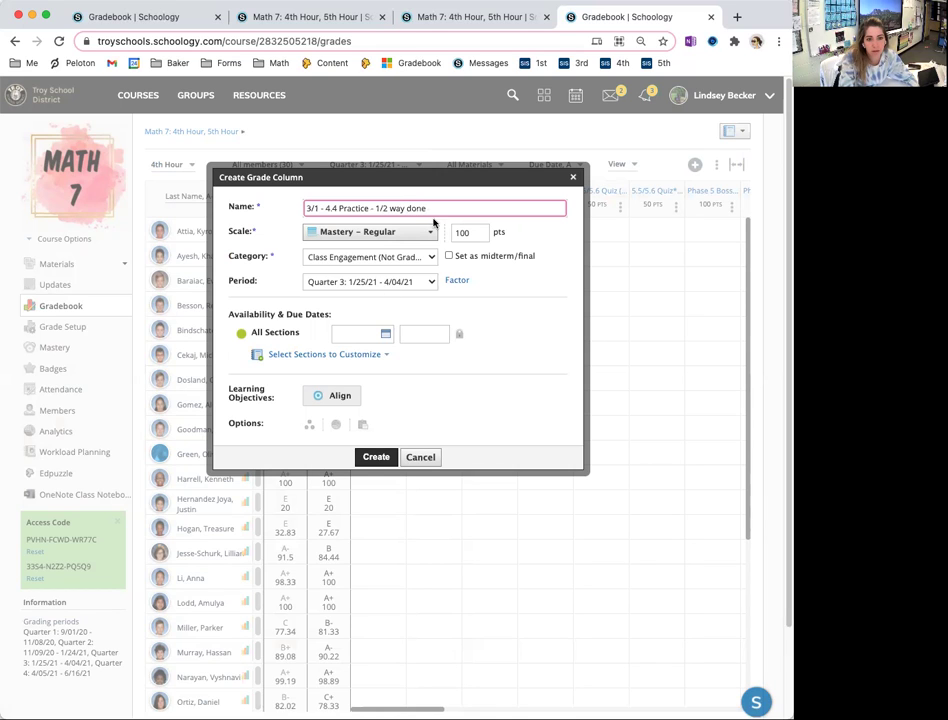
Step: Give the column the Daily Engagement scale, 2 points, the Class Engagement (Not Graded) category and a 3/01/21 due date, and create it
click(415, 233)
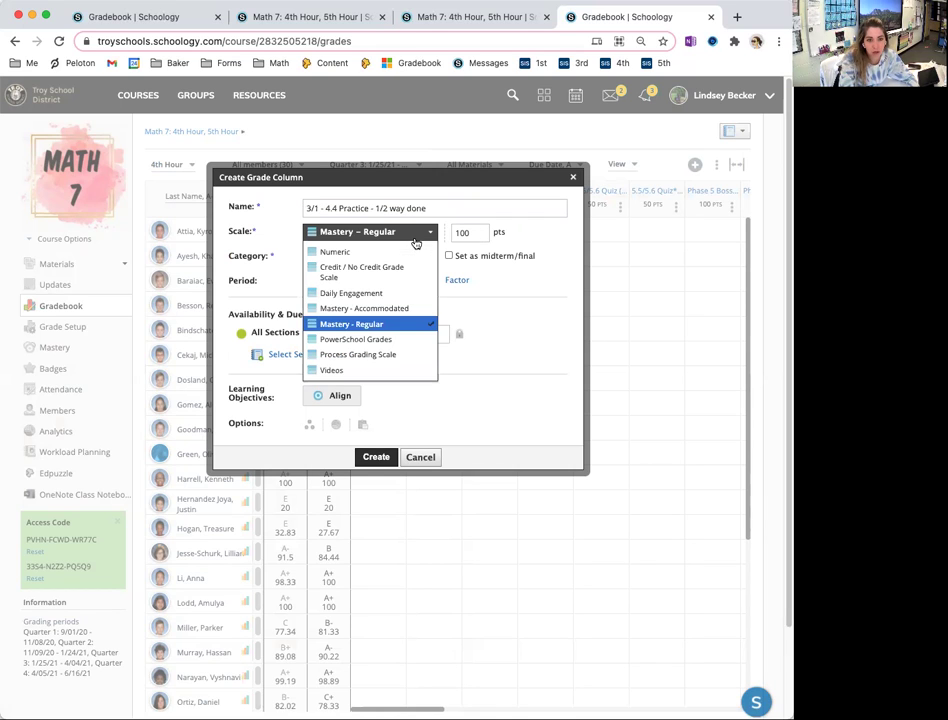
click(350, 294)
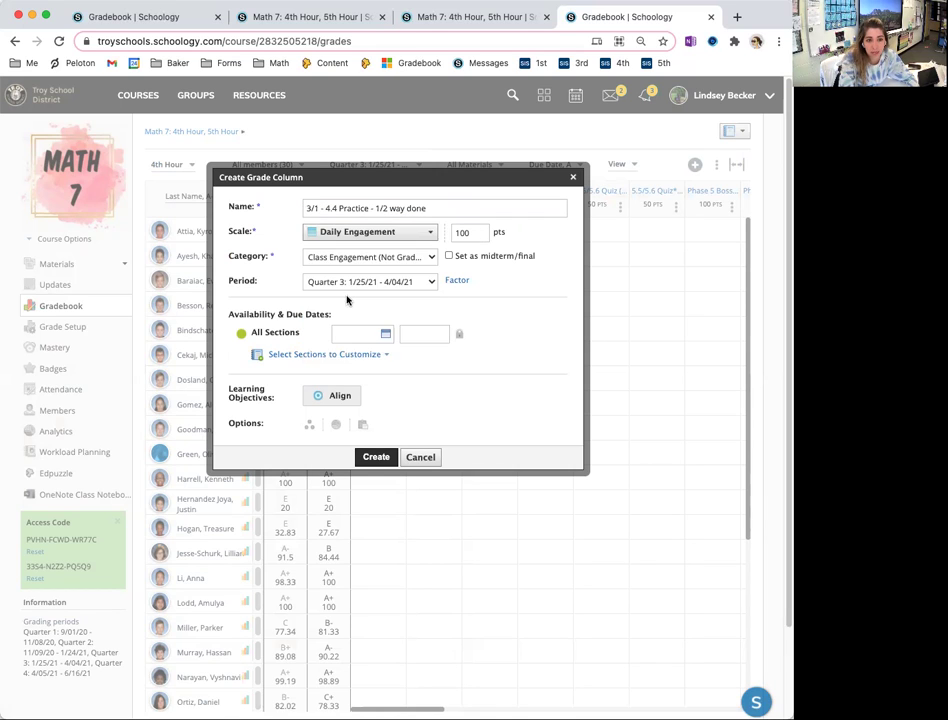
double_click(478, 232)
text(2)
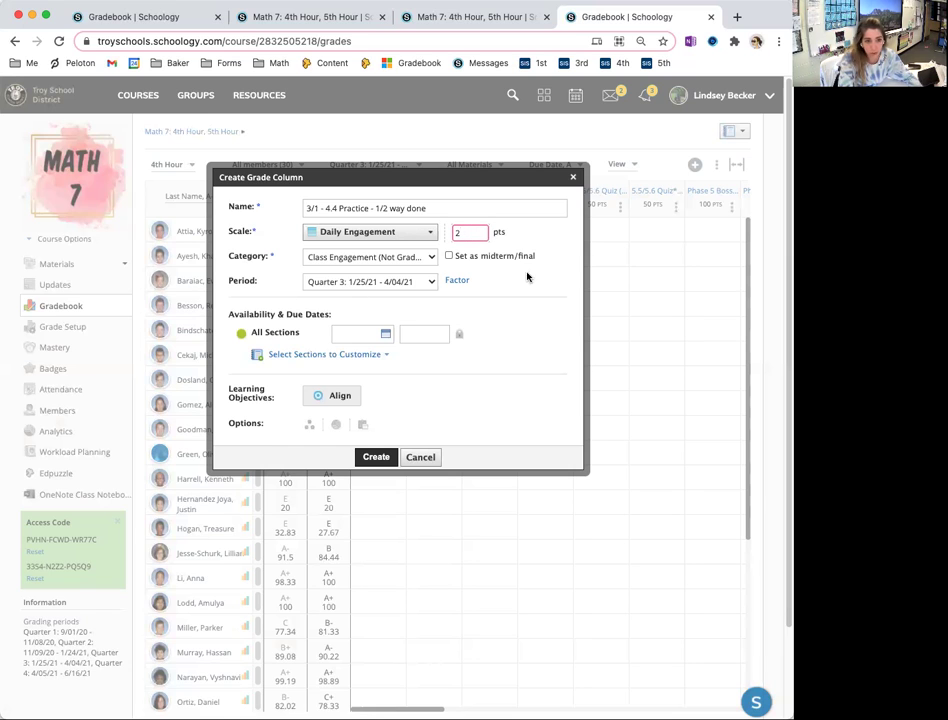
click(372, 258)
click(373, 338)
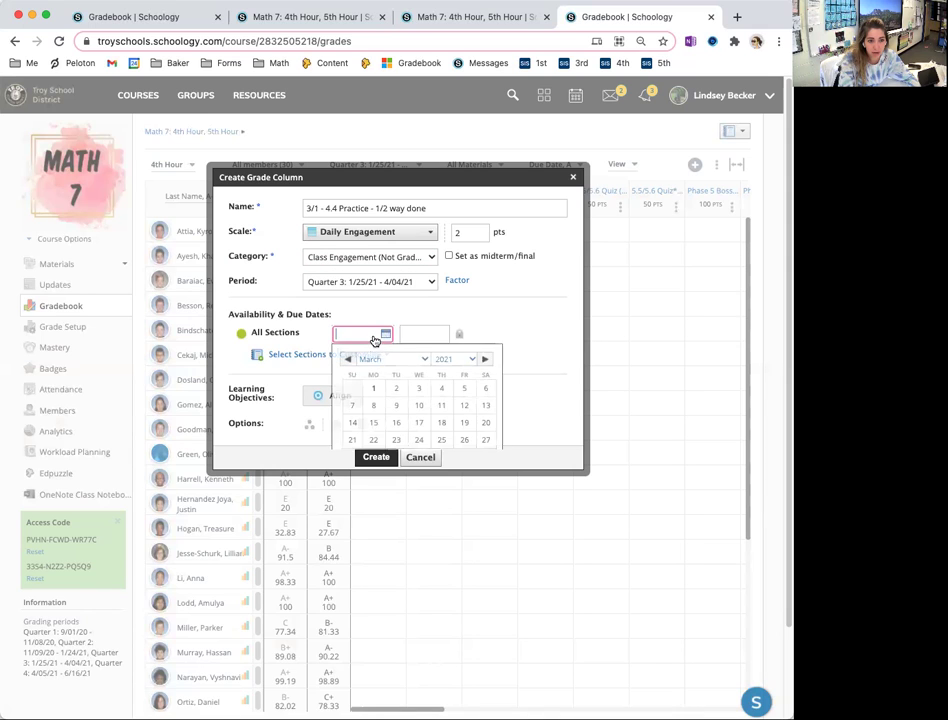
click(376, 392)
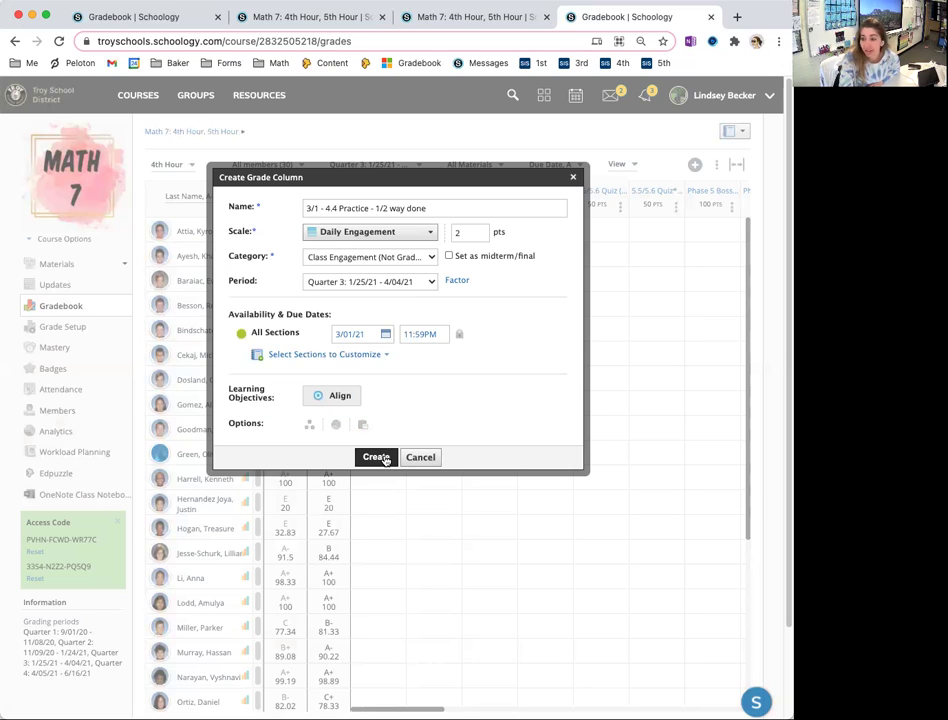
click(377, 456)
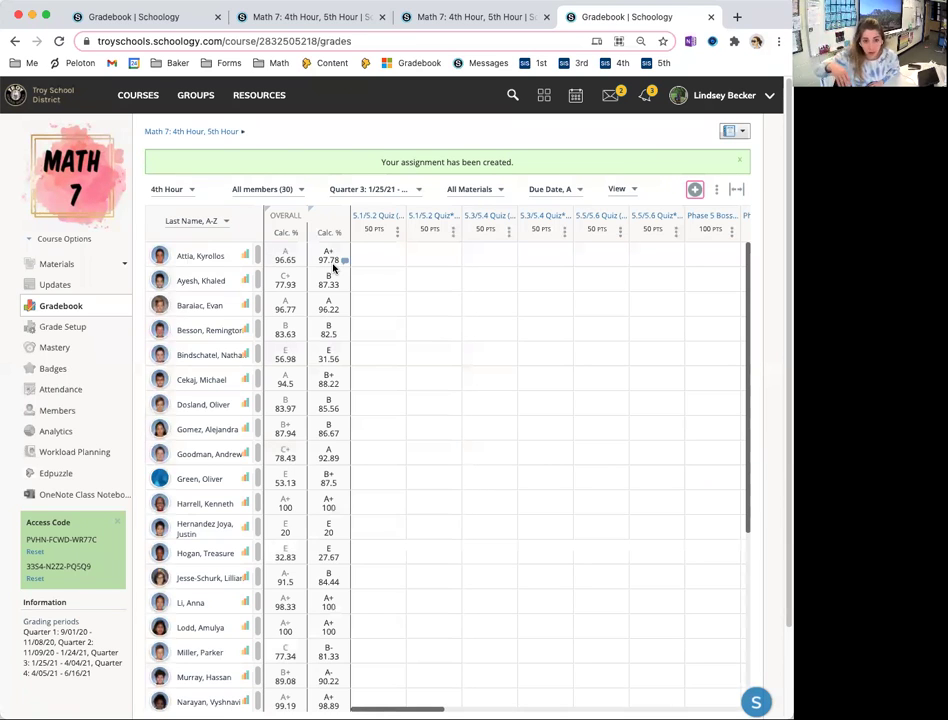
Step: Check the new practice column among the upcoming items on the course materials page, and return to the gradebook
click(49, 268)
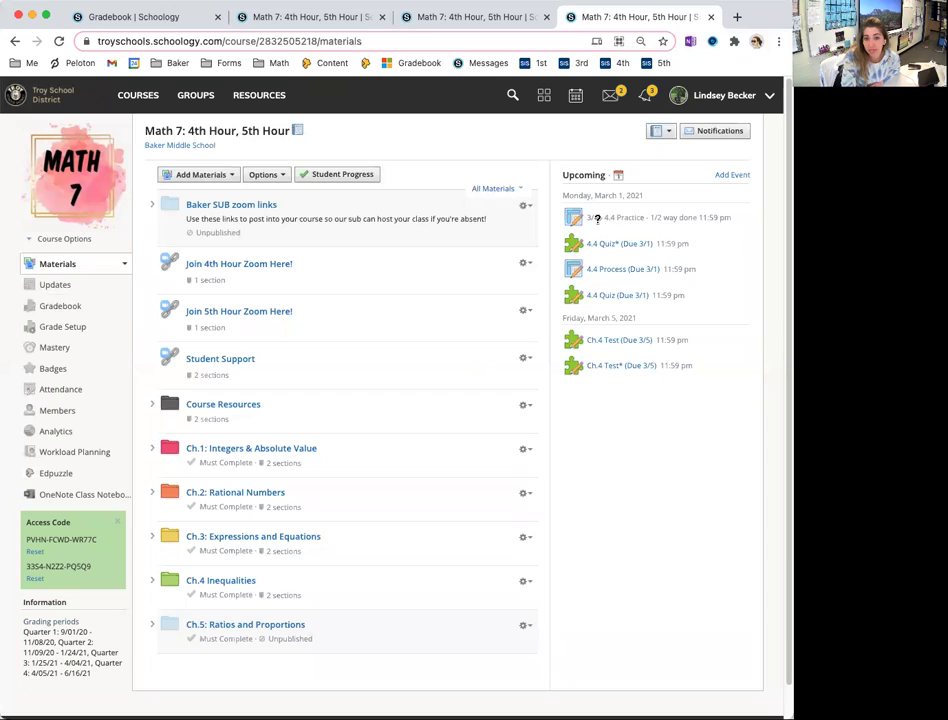
mouse_move(621, 258)
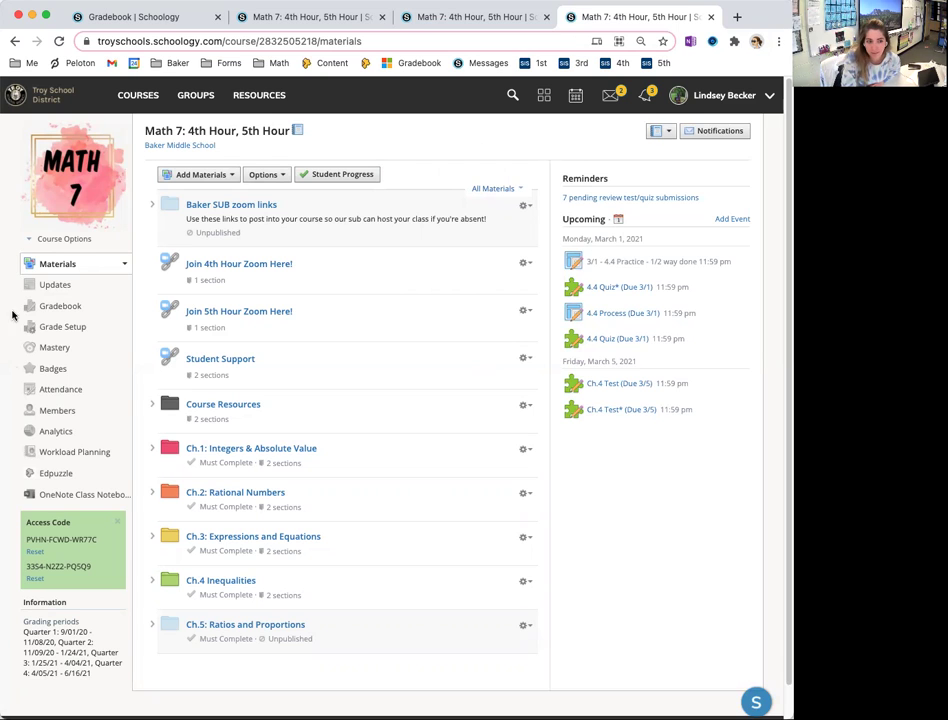
click(62, 304)
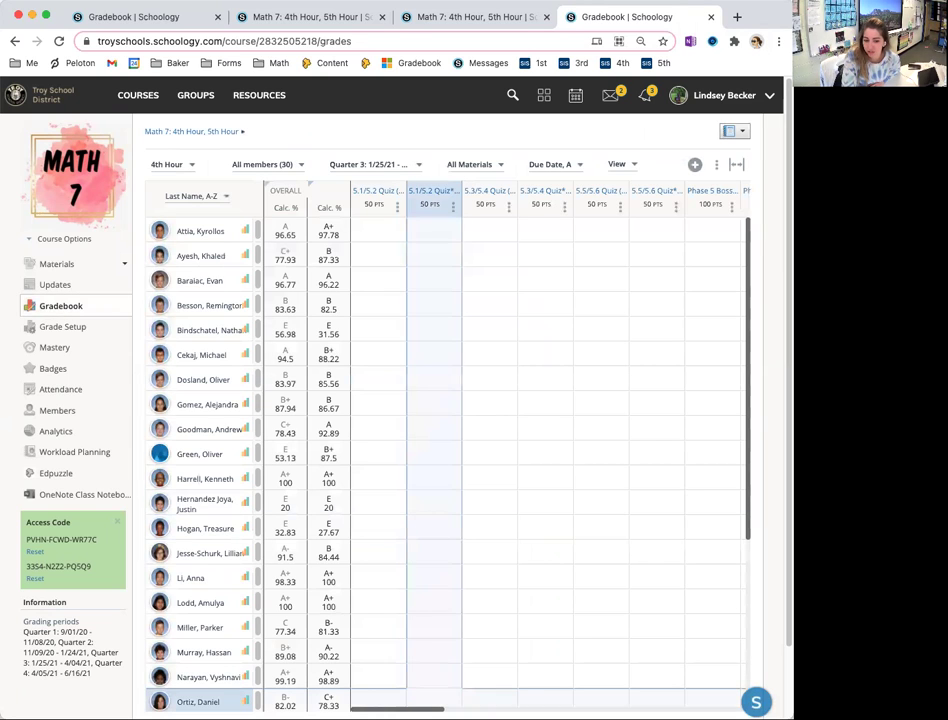
Step: Filter the gradebook to the Class Engagement (Not Graded) category and bring the 3/1 - 4.4 Practice column into view
click(481, 164)
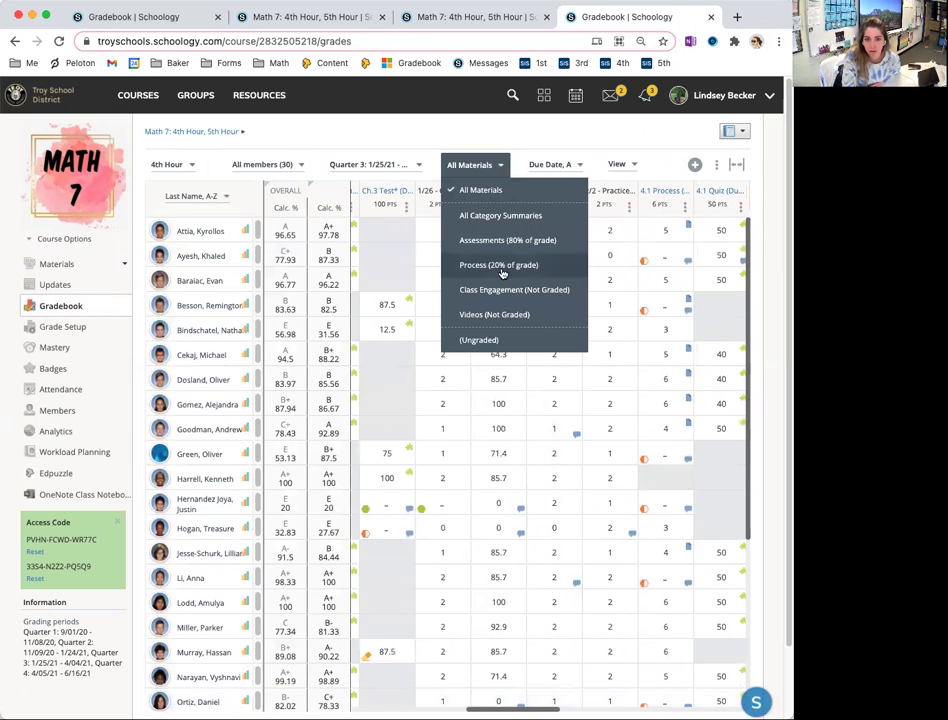
click(506, 287)
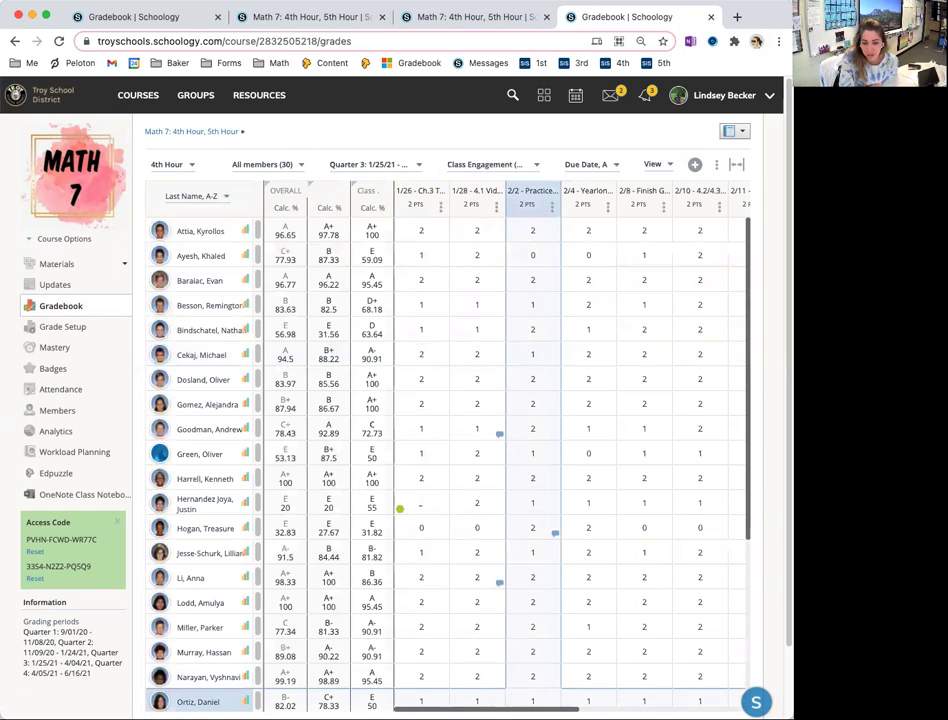
scroll(560, 450, right, 5)
Step: Grade the 3/1 practice column with Done! No HW for the first three students, Not Done-Finish for HW for two, and Absent for the sixth
click(710, 230)
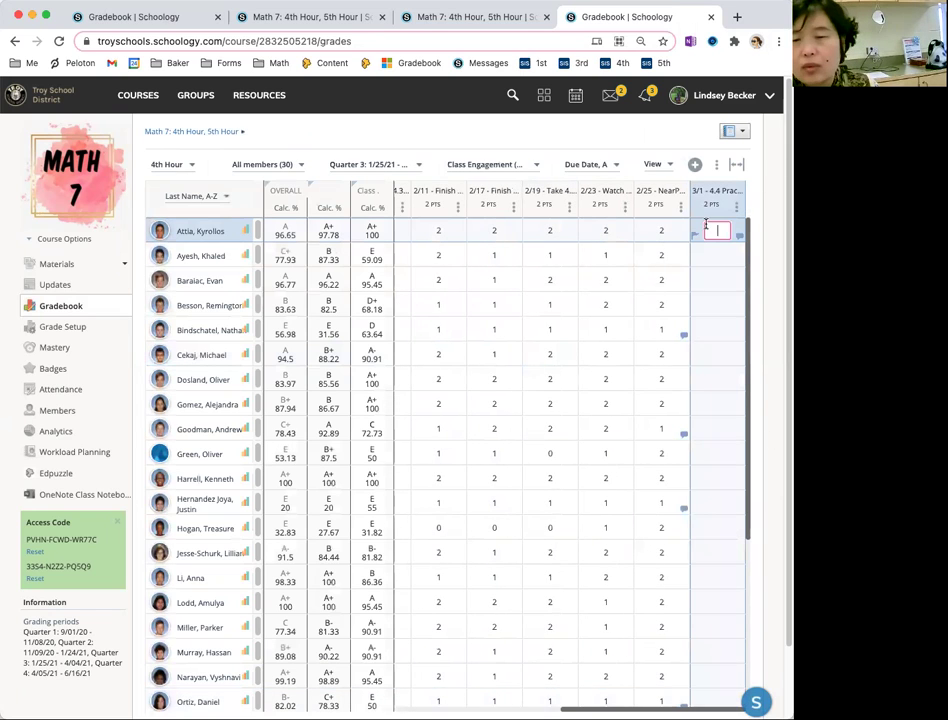
click(737, 268)
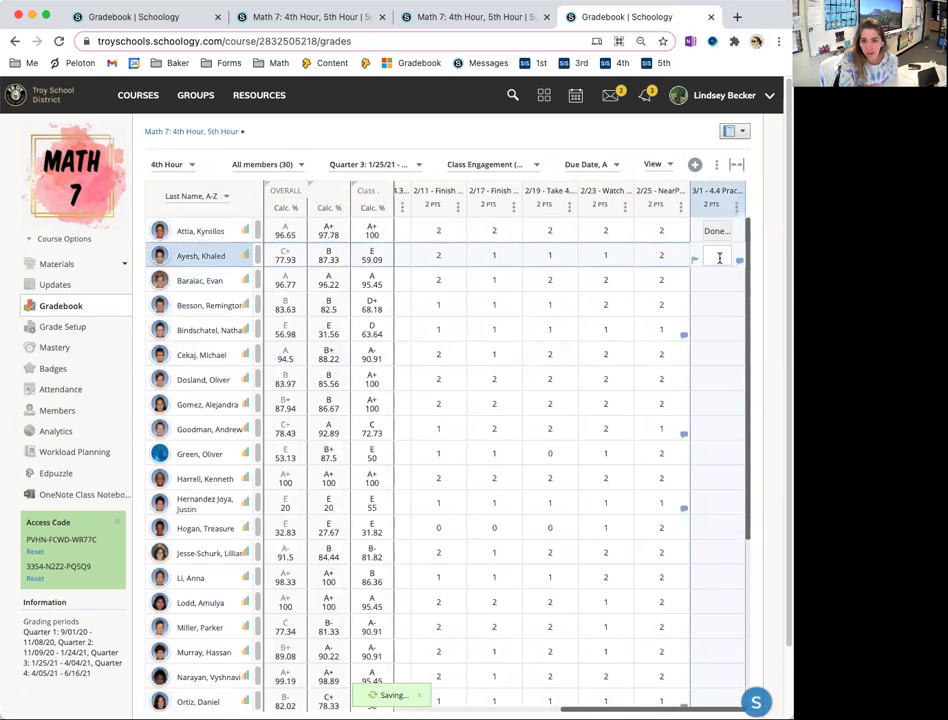
click(716, 284)
click(737, 316)
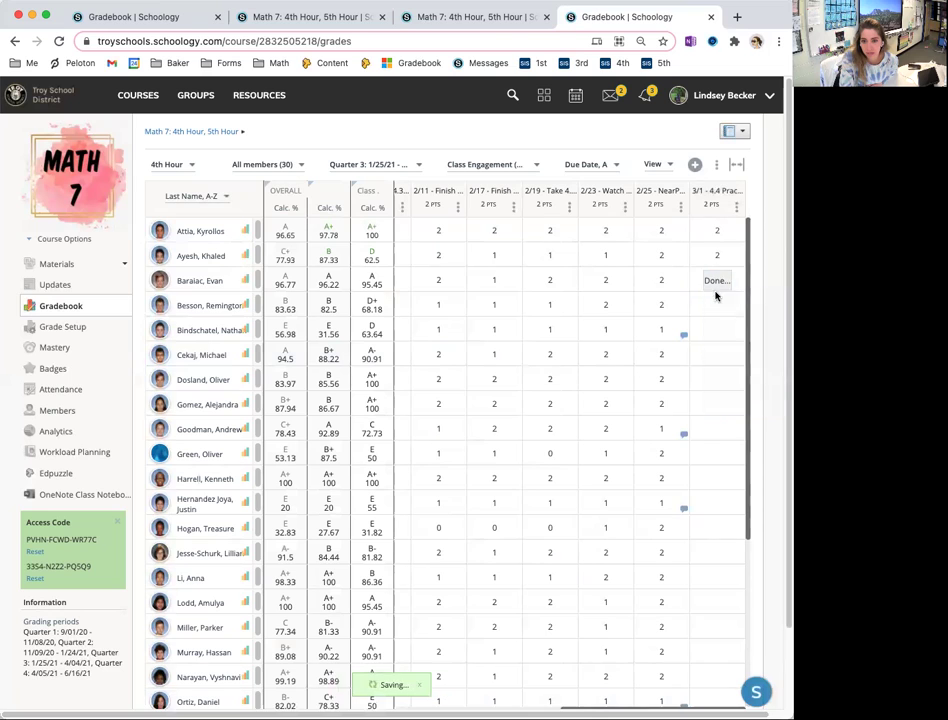
click(728, 370)
click(724, 391)
click(731, 476)
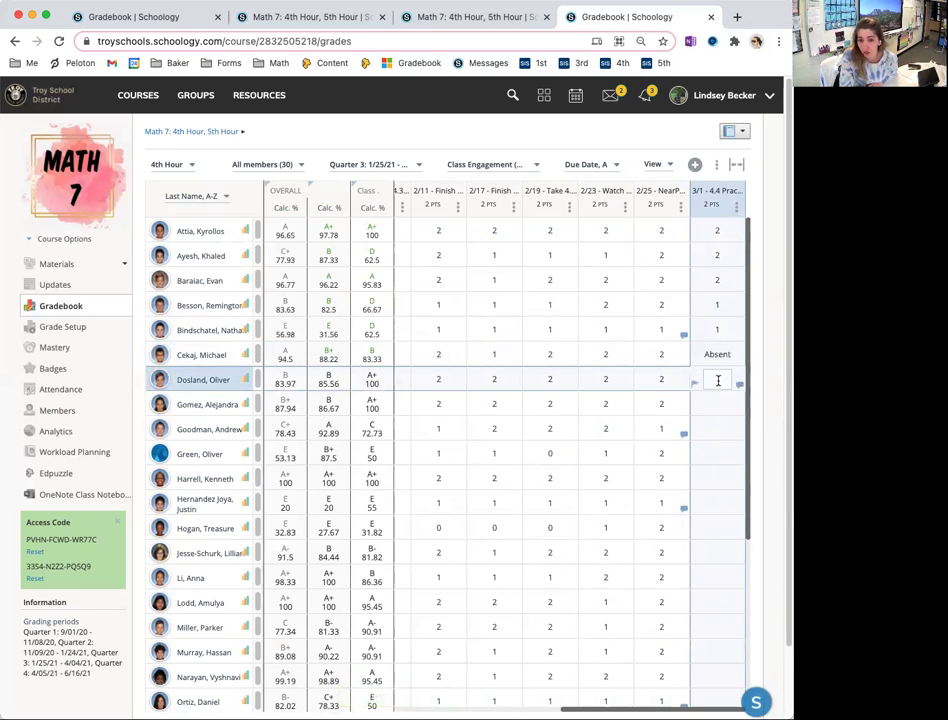
Step: Enter scores of 2, 1, 1, 1 and 0 for the next five students in the 3/1 practice column
click(725, 378)
text(2)
key(Return)
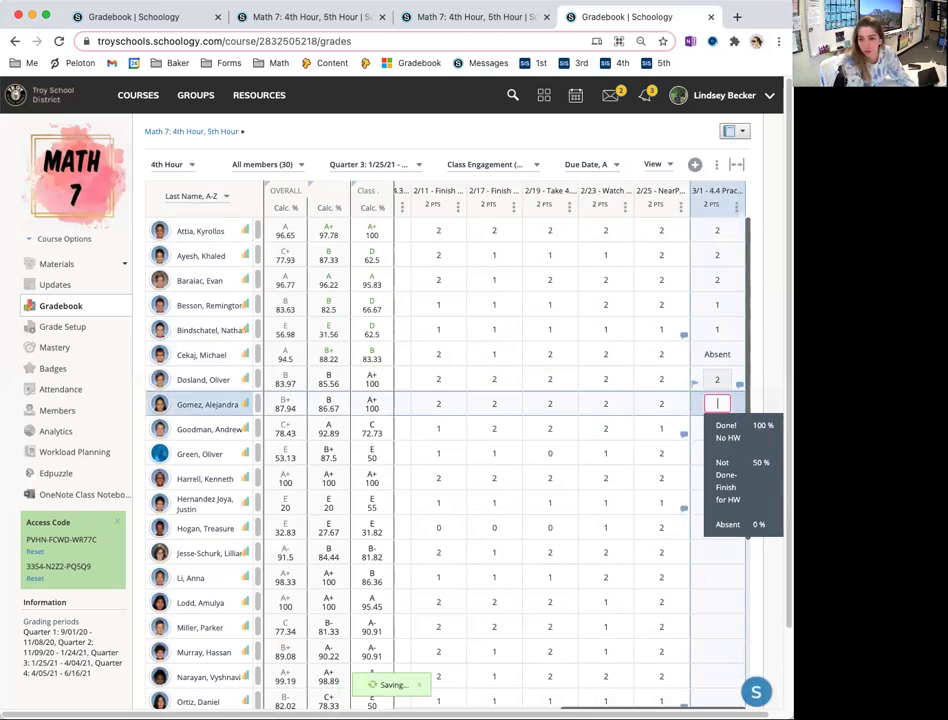
text(1)
key(Return)
text(1)
key(Return)
text(1)
key(Return)
text(0)
key(Return)
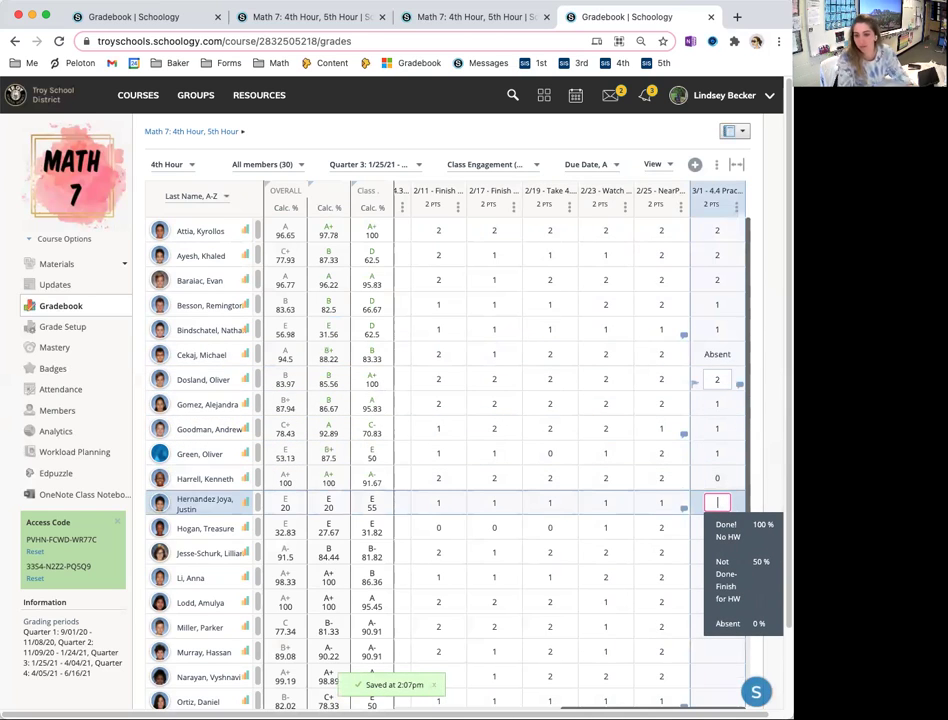
Step: Clear all the sample grades from the 3/1 practice column, working upward to the first student
click(734, 474)
click(732, 425)
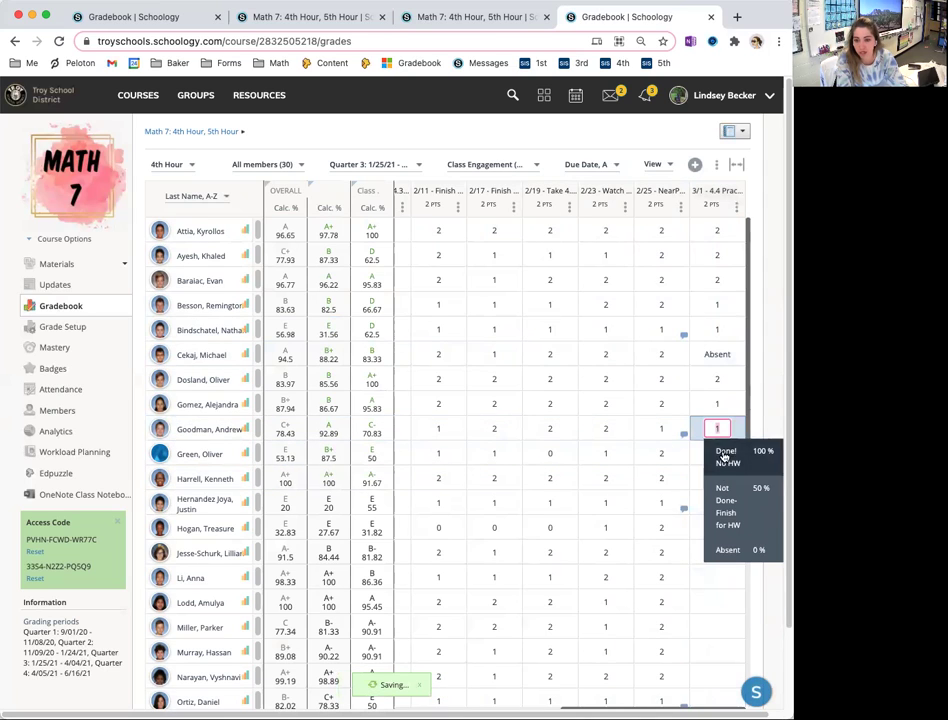
click(720, 402)
click(719, 381)
click(719, 355)
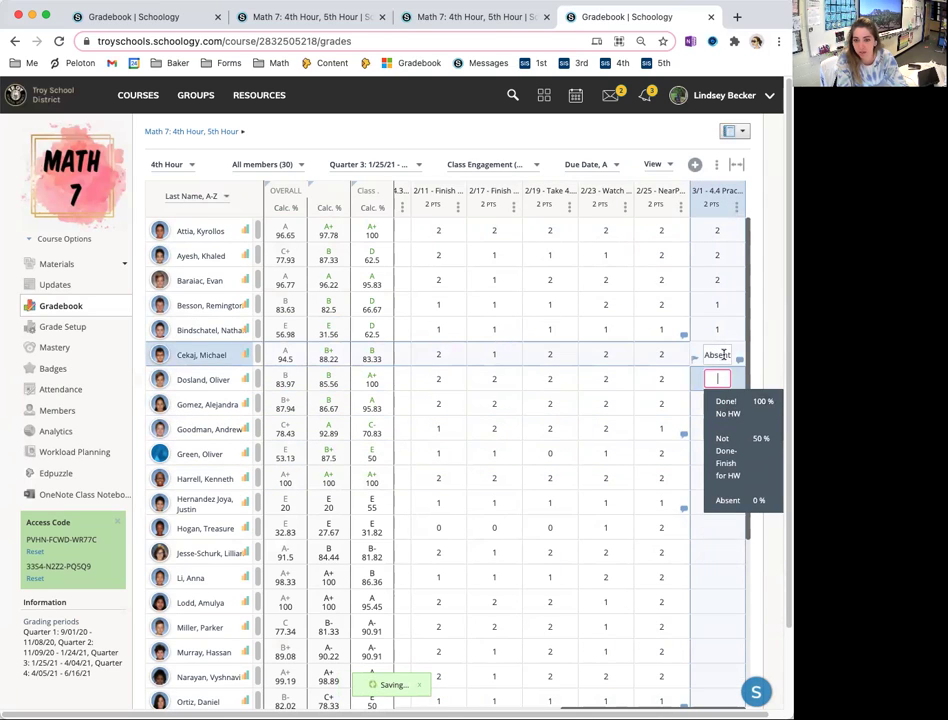
click(718, 330)
click(719, 304)
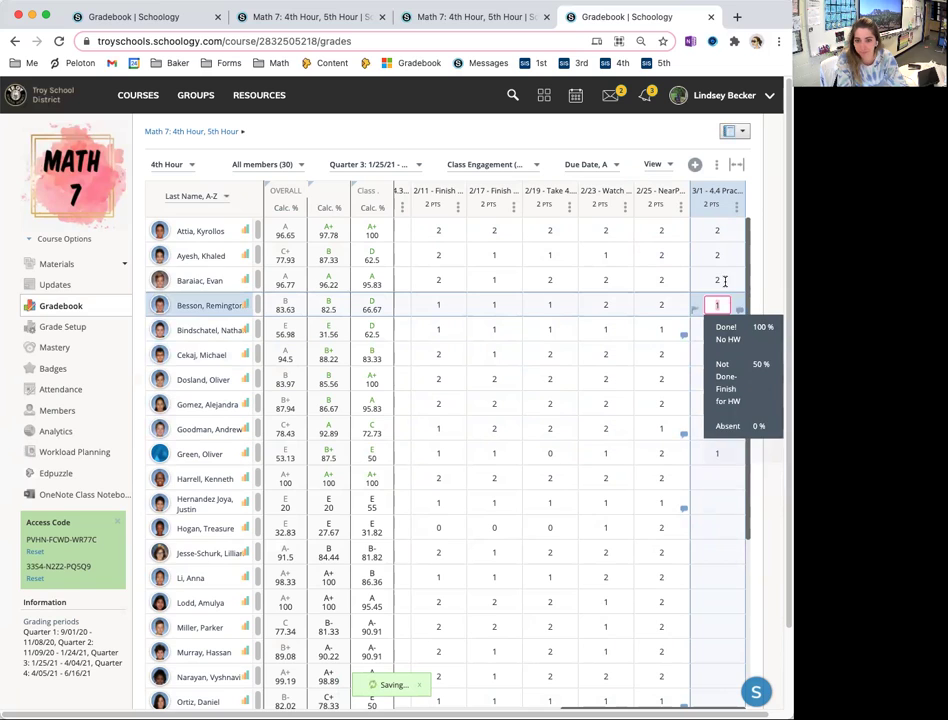
click(719, 279)
click(720, 255)
click(723, 231)
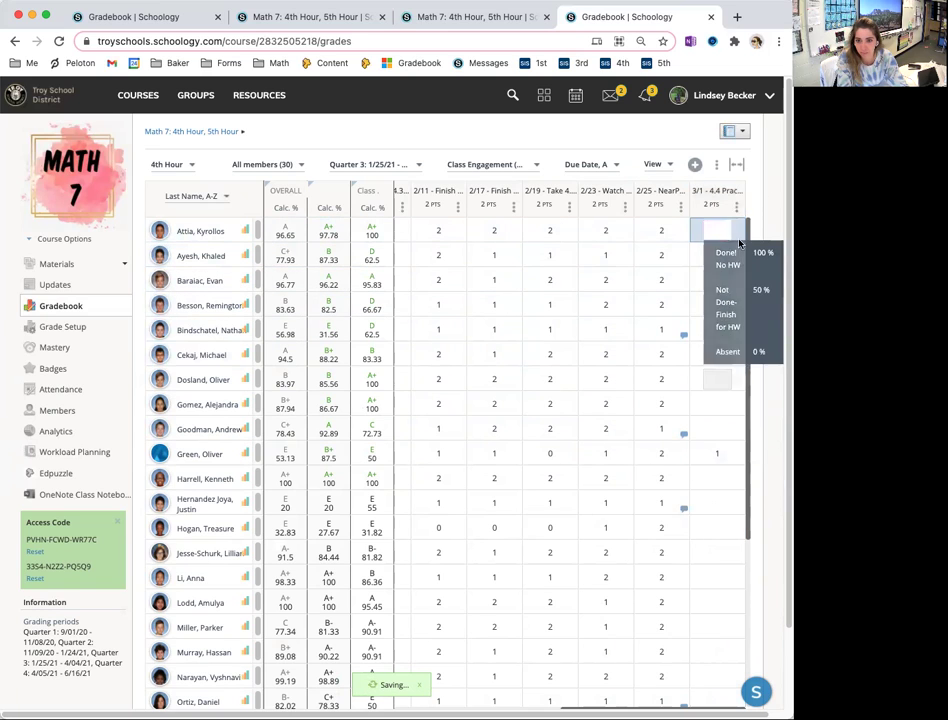
click(720, 452)
click(738, 456)
click(768, 384)
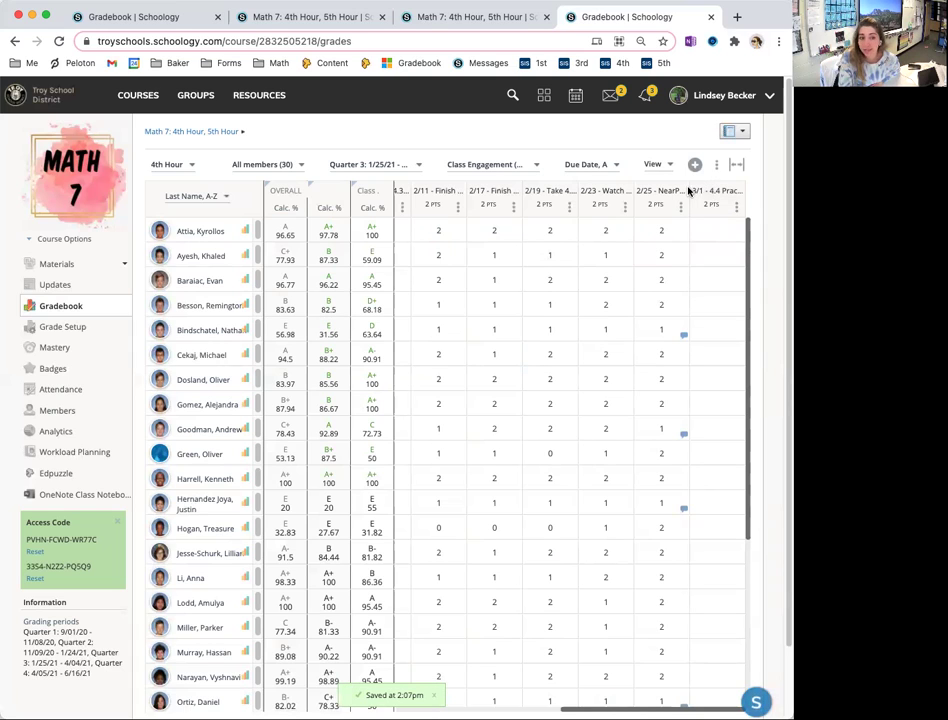
Step: Review the gradebook's category filter choices and look through the whole roster's Class Engagement scores
click(491, 168)
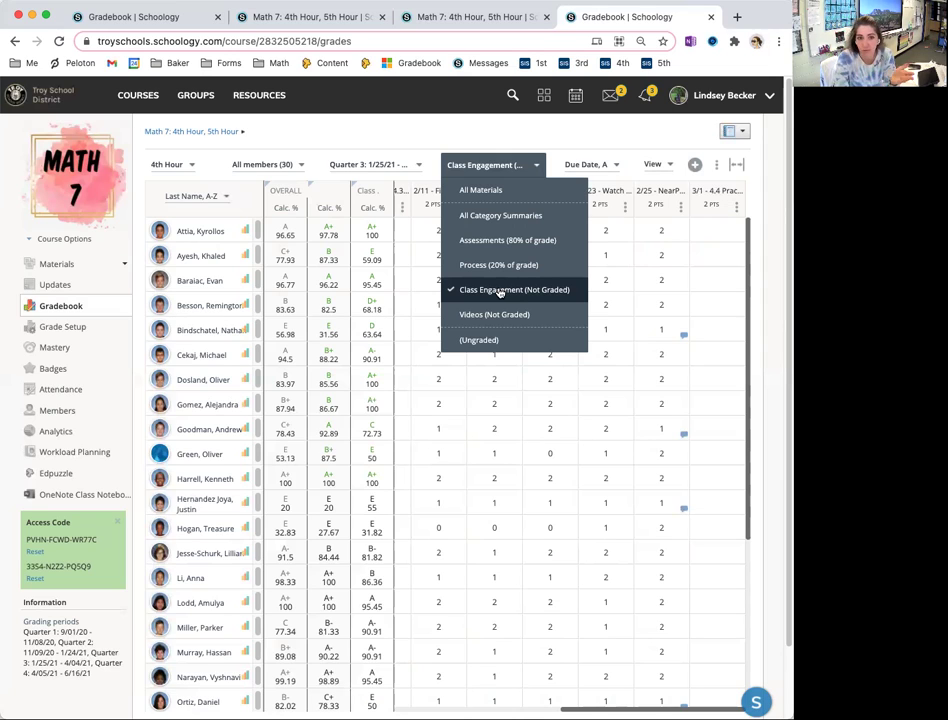
click(508, 127)
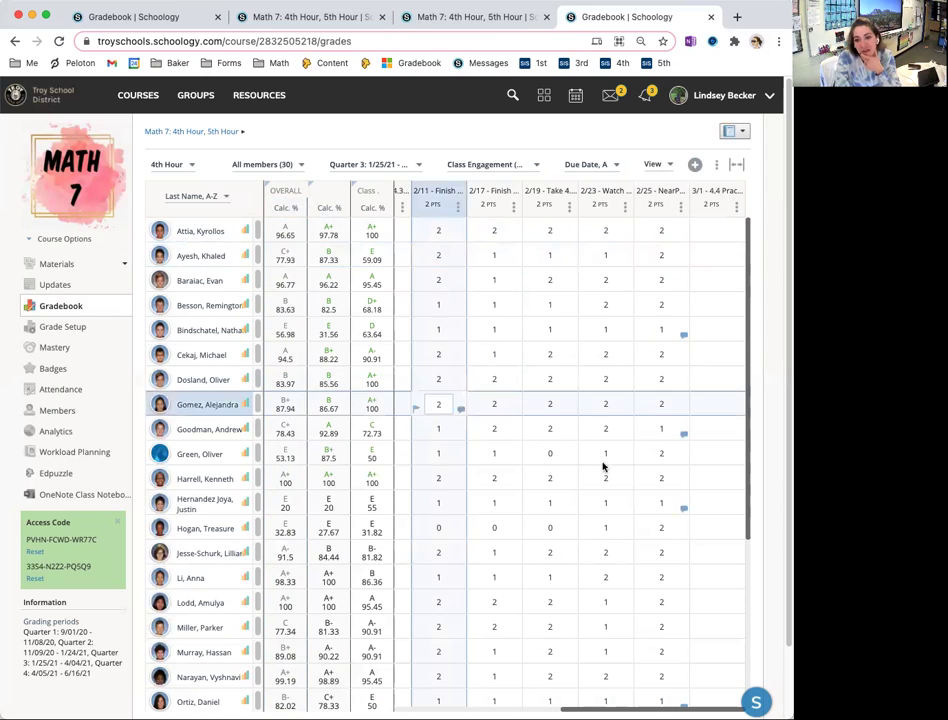
scroll(671, 476, down, 6)
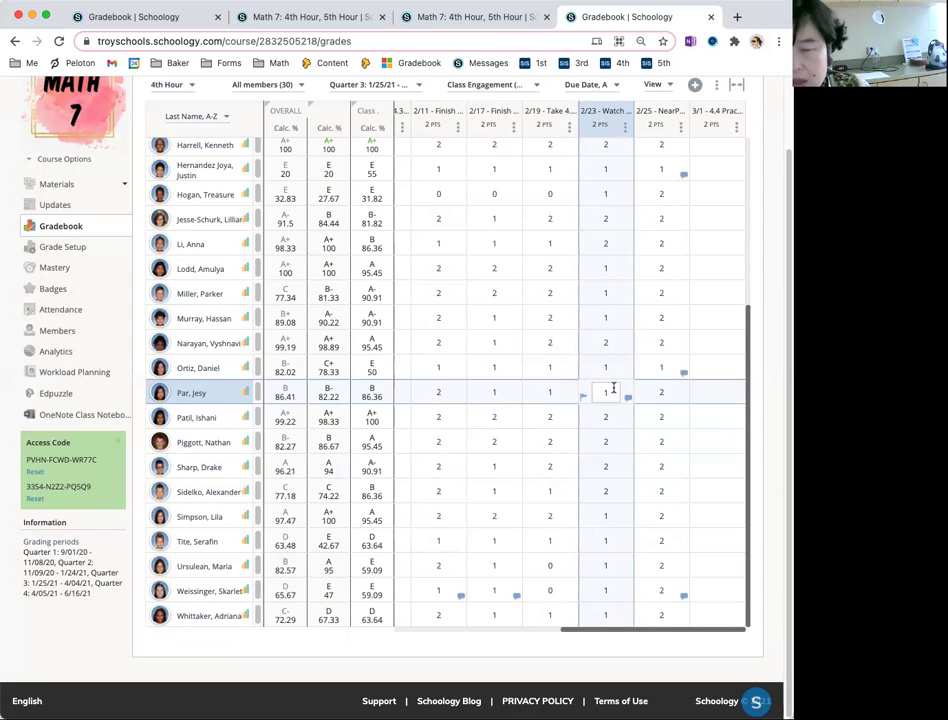
scroll(710, 410, up, 5)
scroll(722, 300, up, 2)
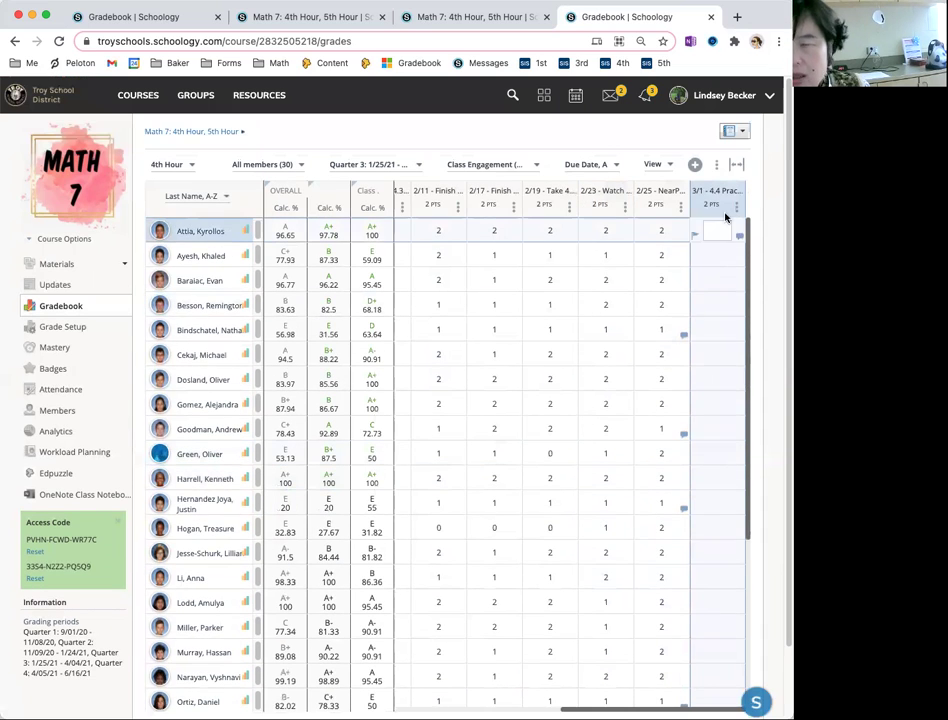
Step: Open the 3/1 practice column for editing, examine its descriptive name, and close it without saving changes
click(736, 206)
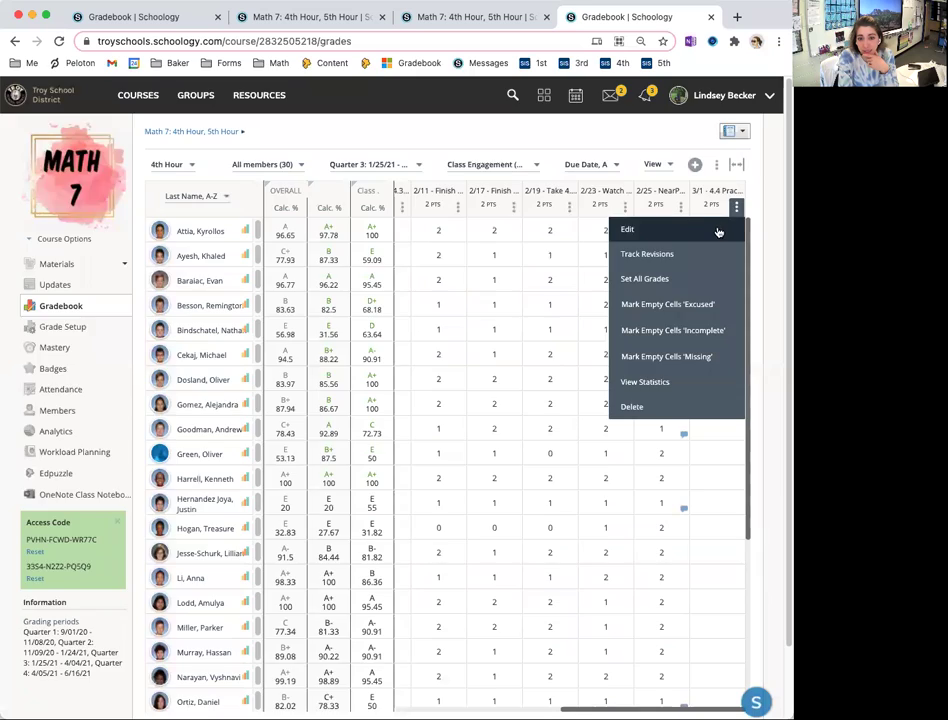
click(626, 228)
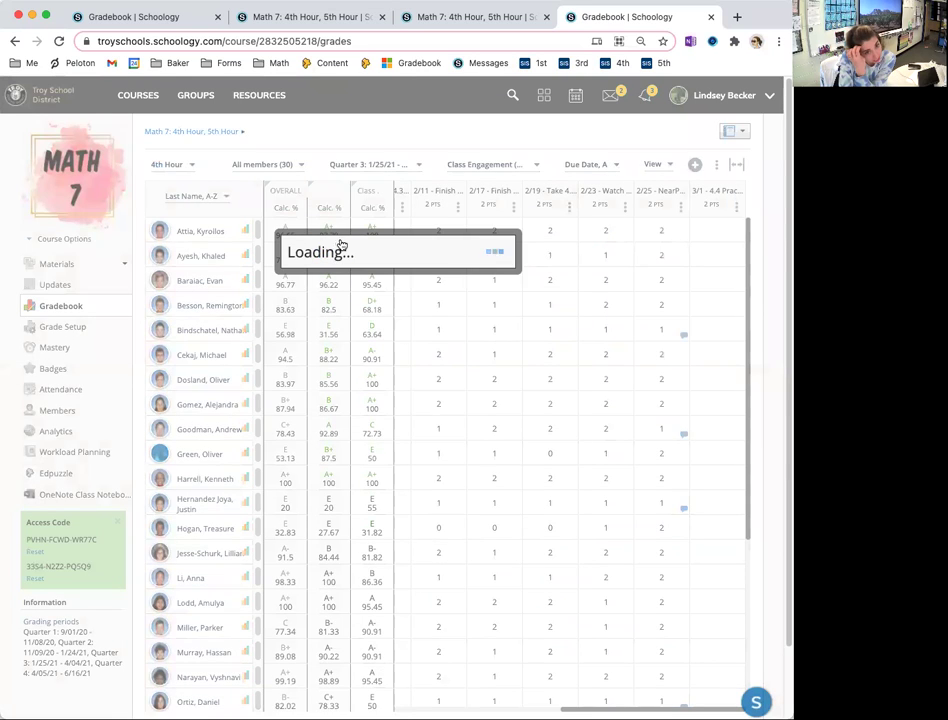
drag(328, 208, 430, 210)
click(424, 207)
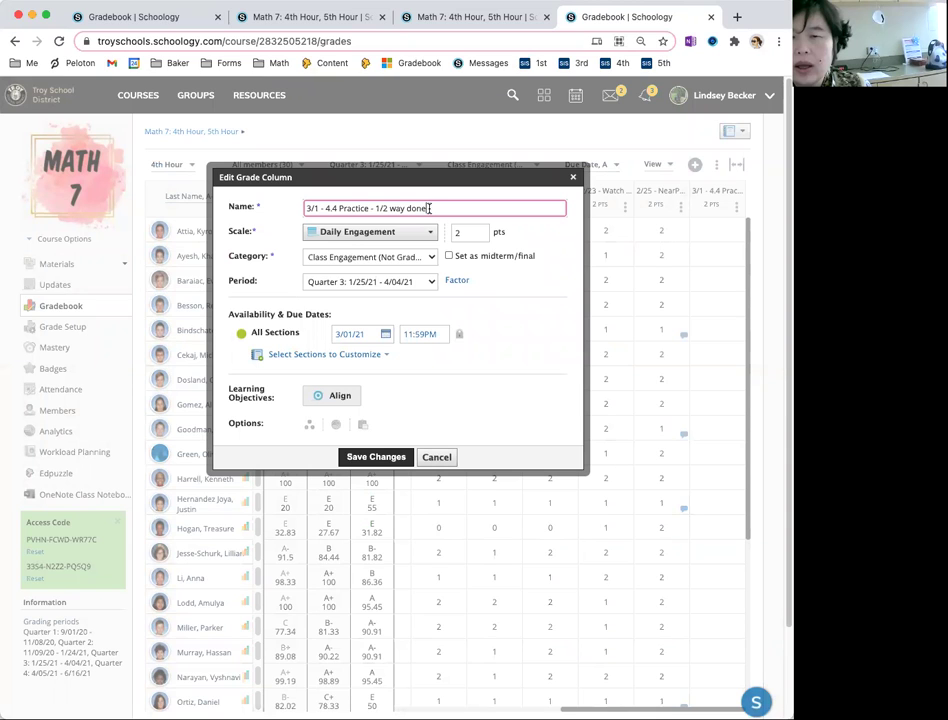
drag(334, 208, 432, 207)
click(434, 207)
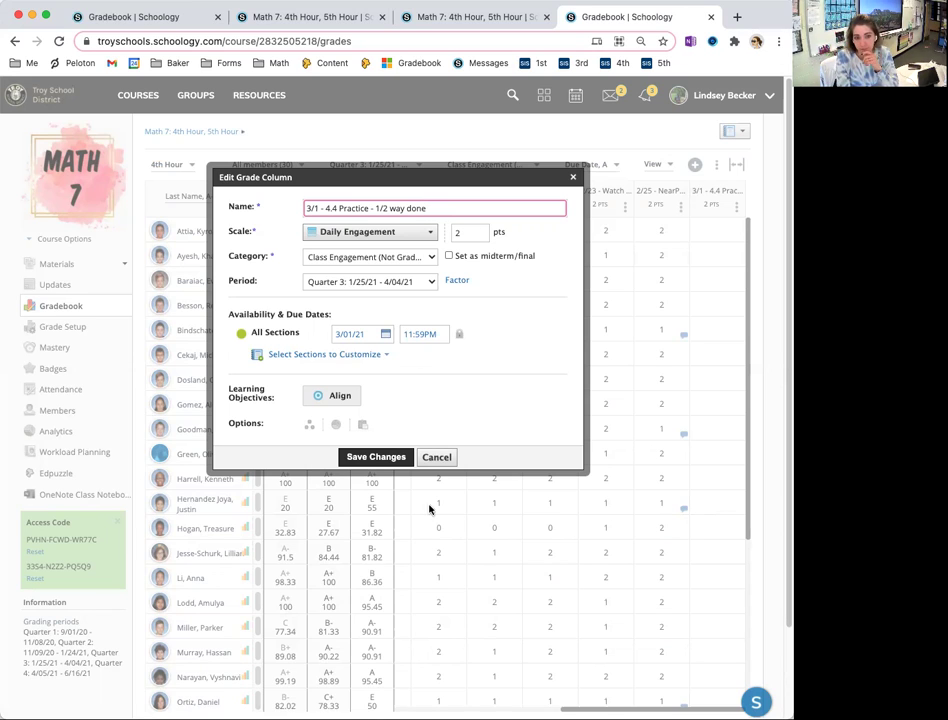
click(445, 457)
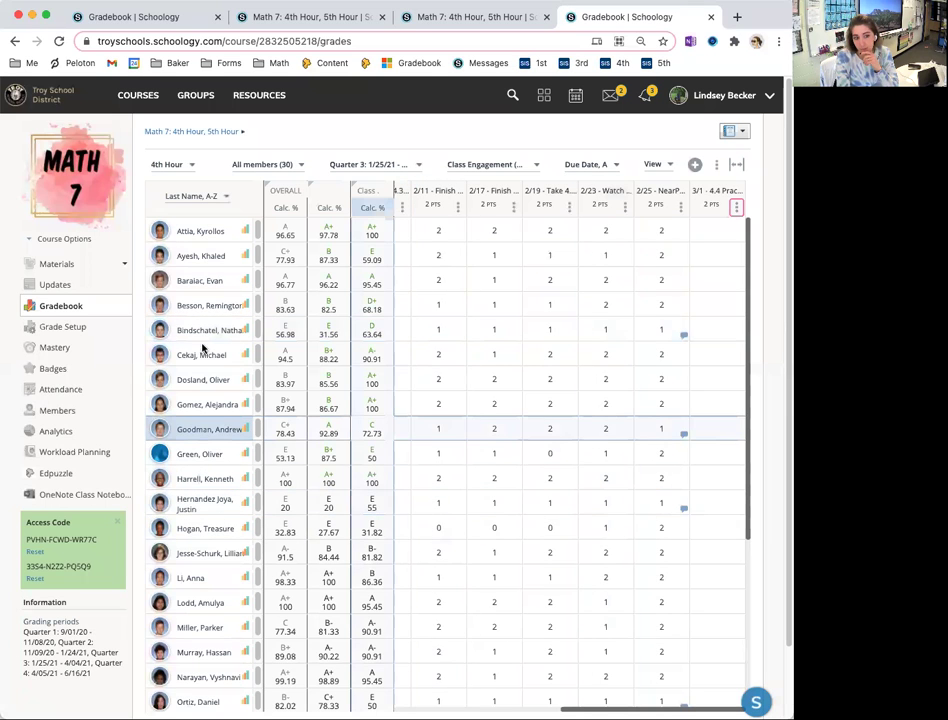
Step: Open the eighth listed student's grade report and examine the Class Engagement (Not Graded) assignment names and grade labels
click(246, 404)
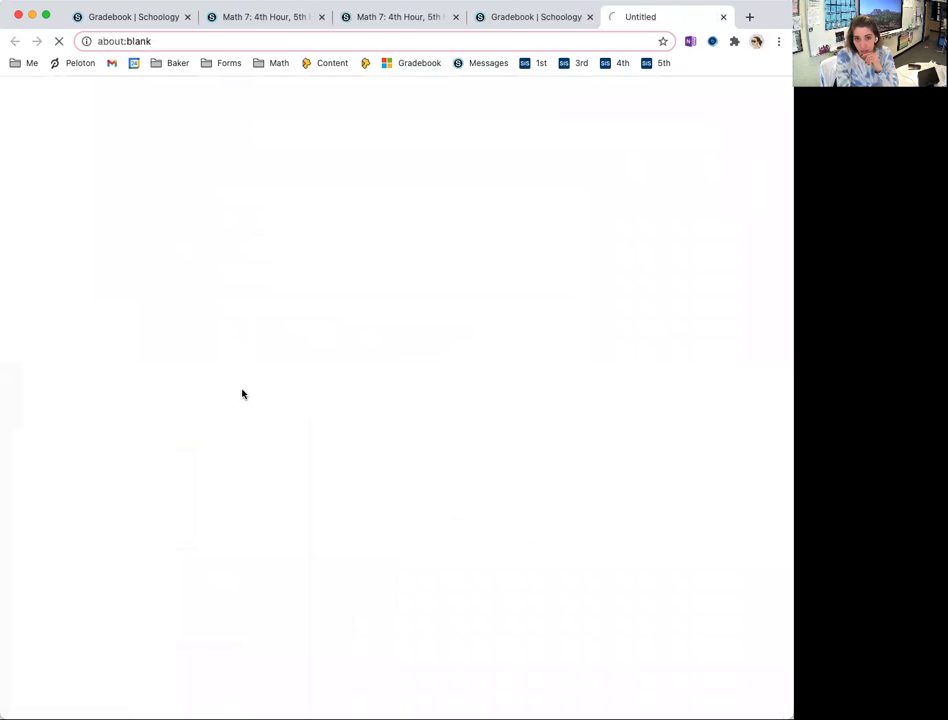
scroll(325, 438, down, 10)
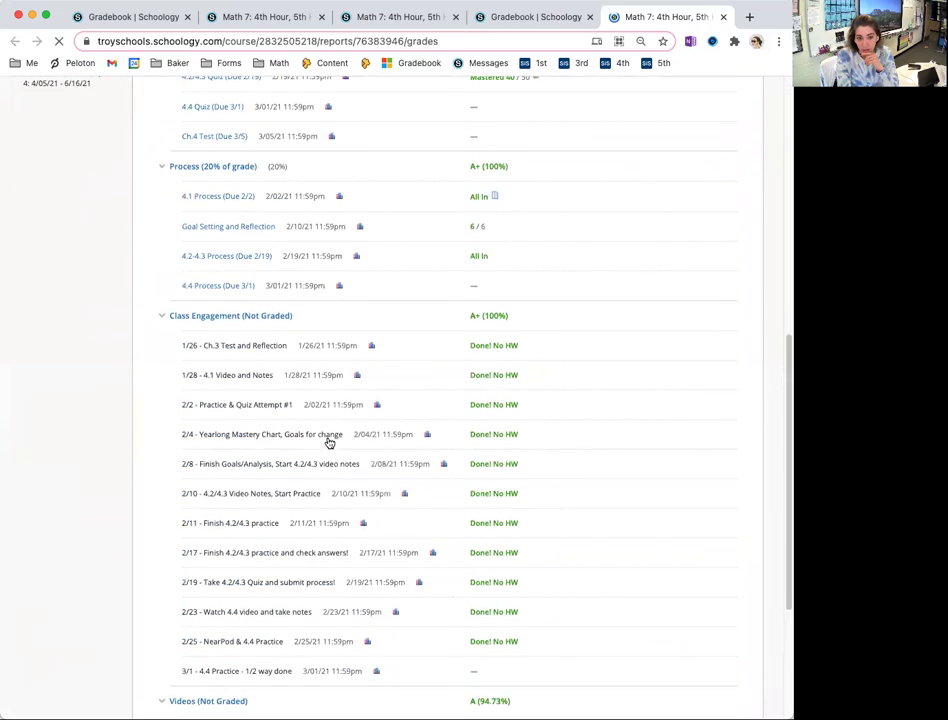
drag(180, 264, 291, 589)
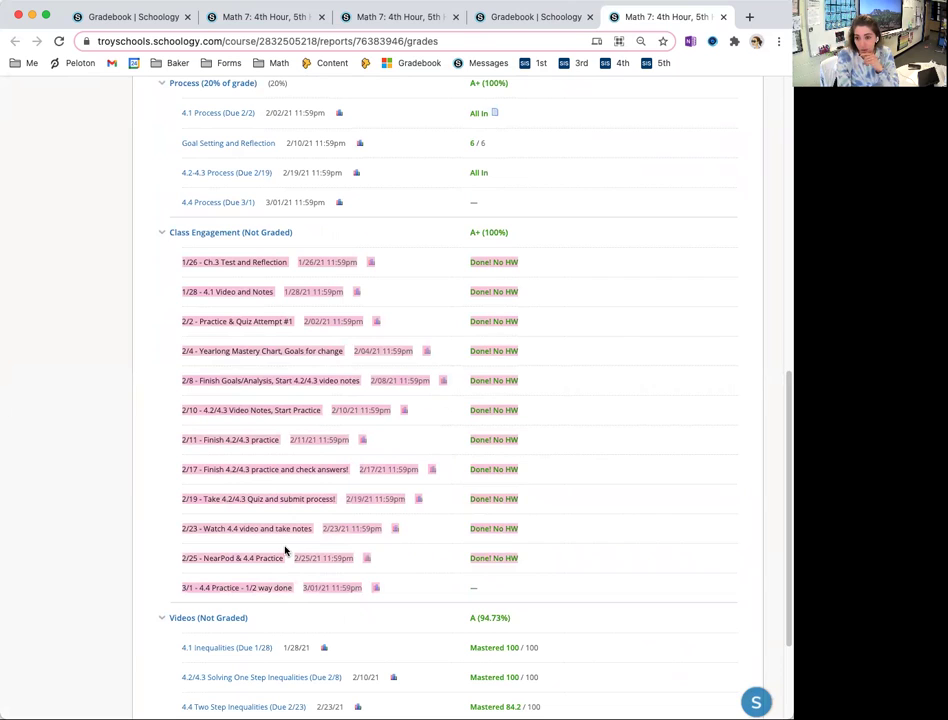
click(127, 470)
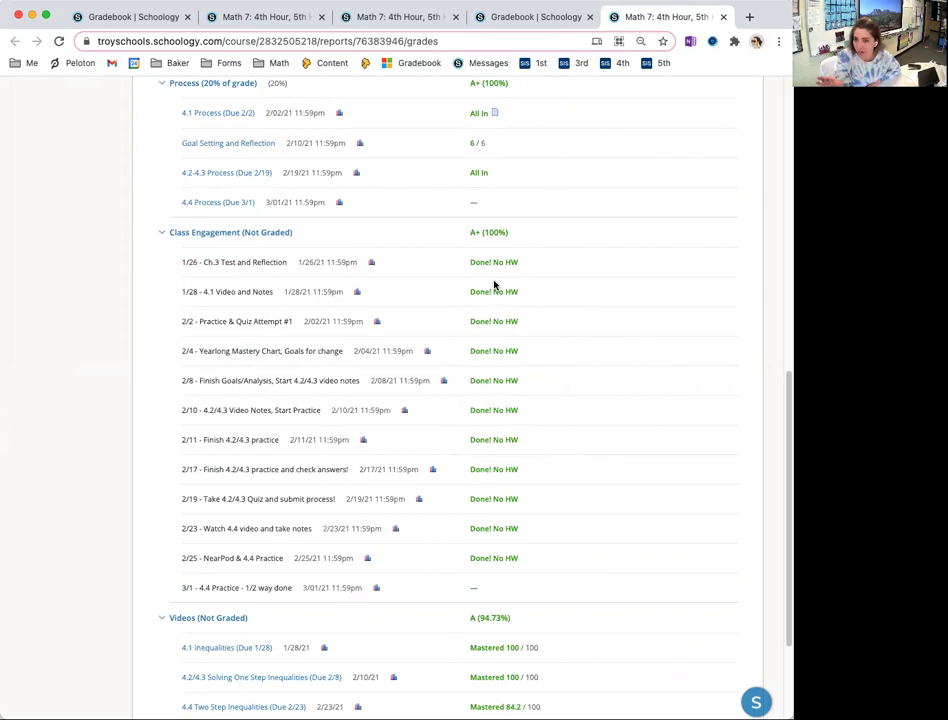
drag(472, 263, 502, 560)
click(502, 561)
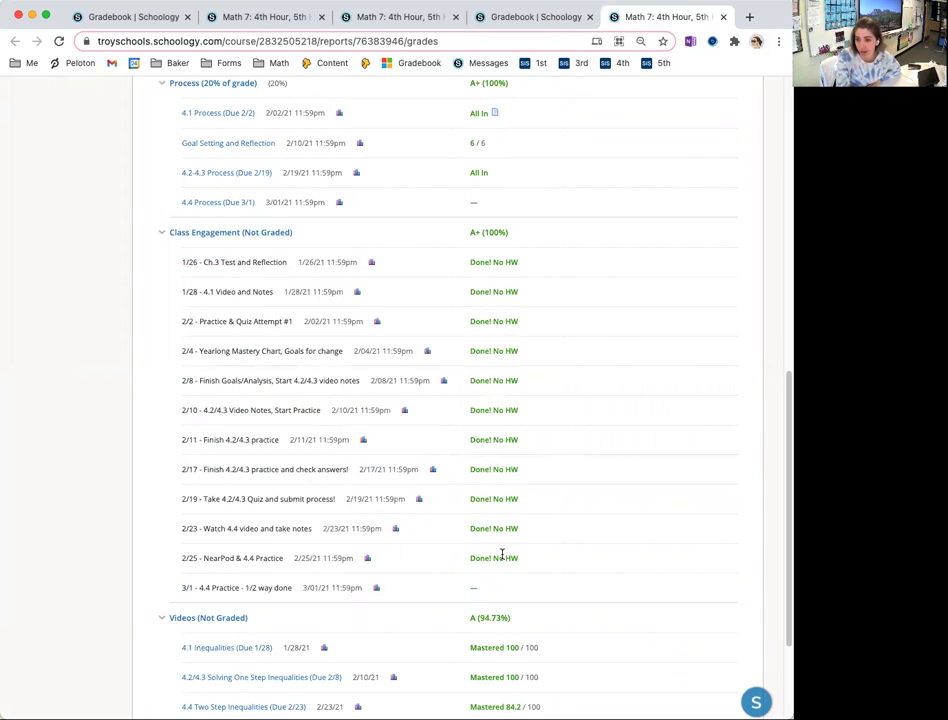
Step: Review the Assessments, Class Engagement and Videos sections across the same student's grade report
scroll(502, 555, up, 10)
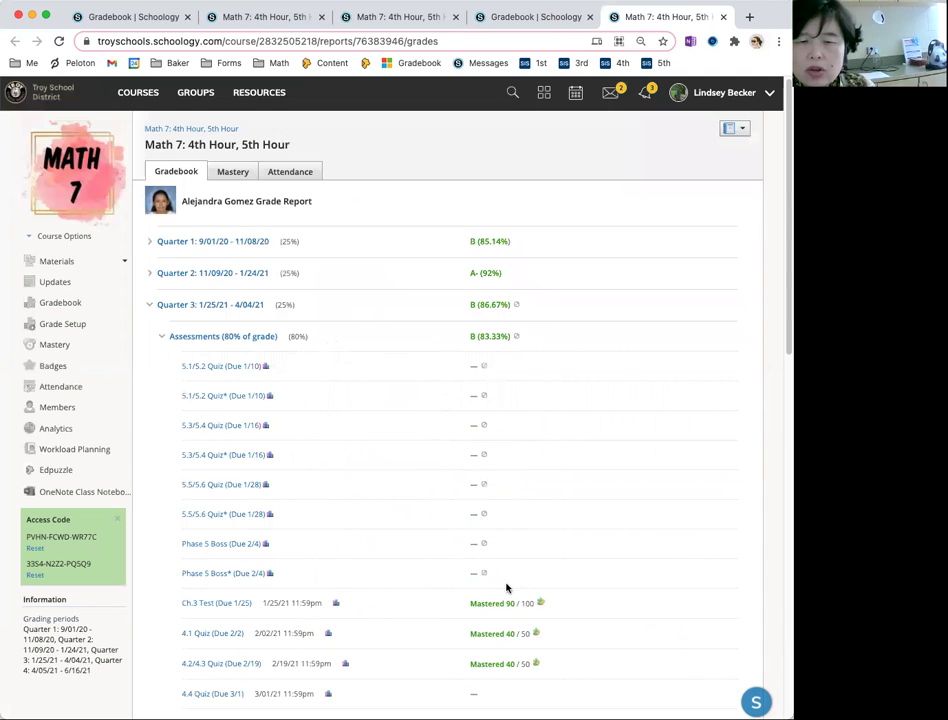
scroll(508, 586, down, 8)
scroll(475, 530, down, 5)
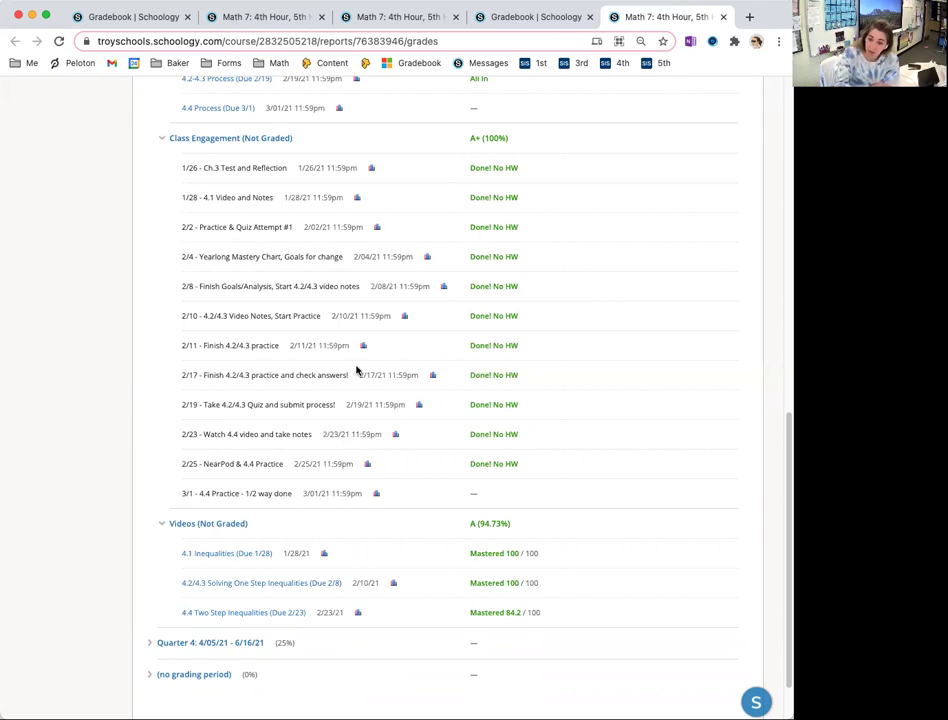
scroll(300, 340, up, 1)
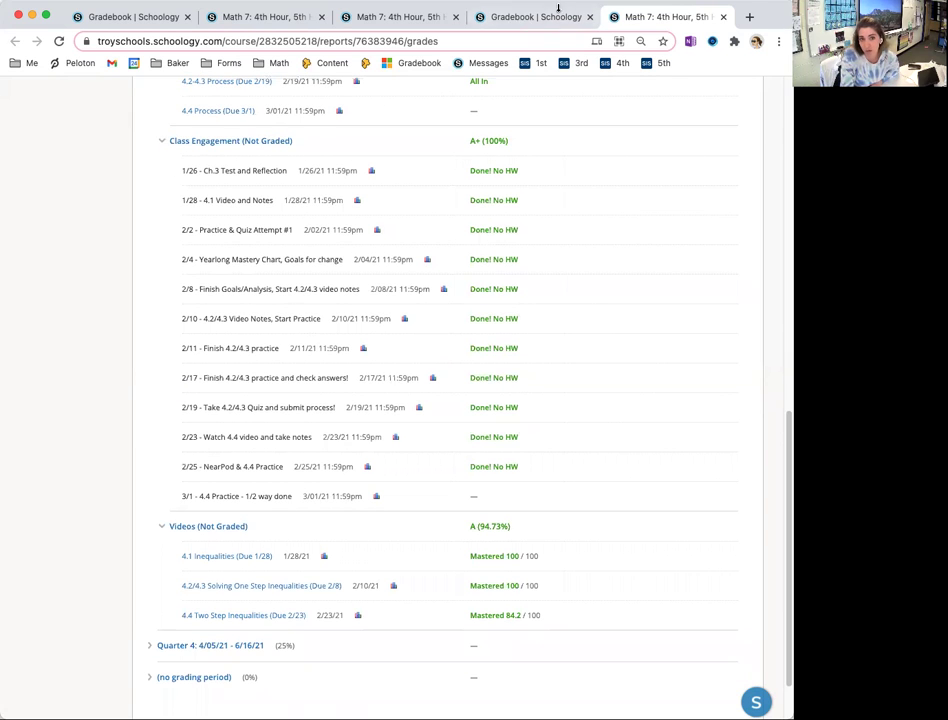
Step: Open the Mastery - Accommodated scale from the course's Grade Setup, examine its level ranges and letter conversions, and close it without saving
click(556, 12)
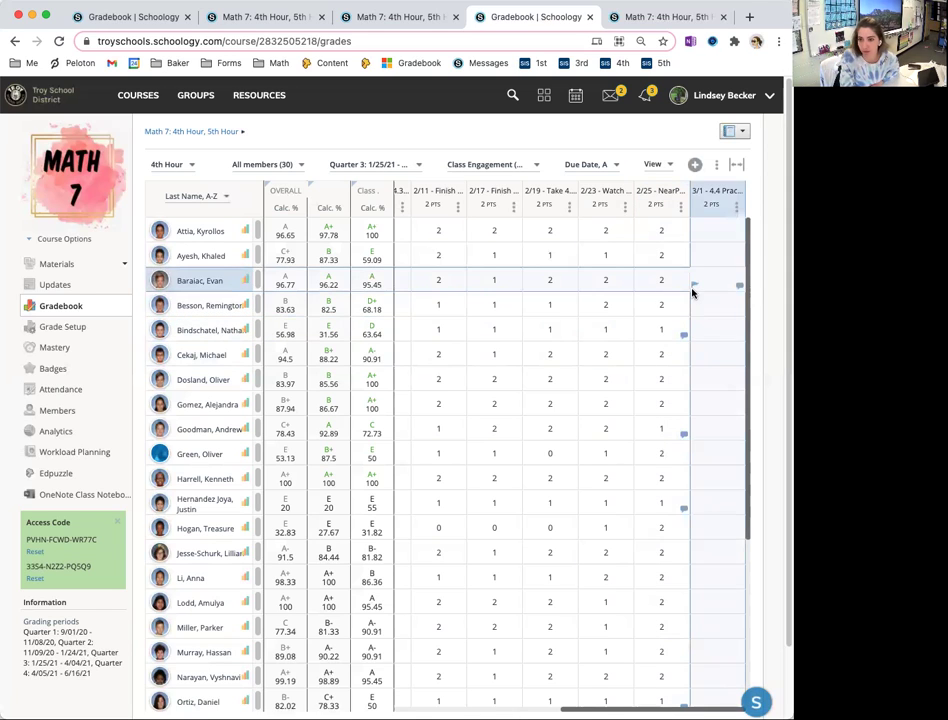
click(400, 17)
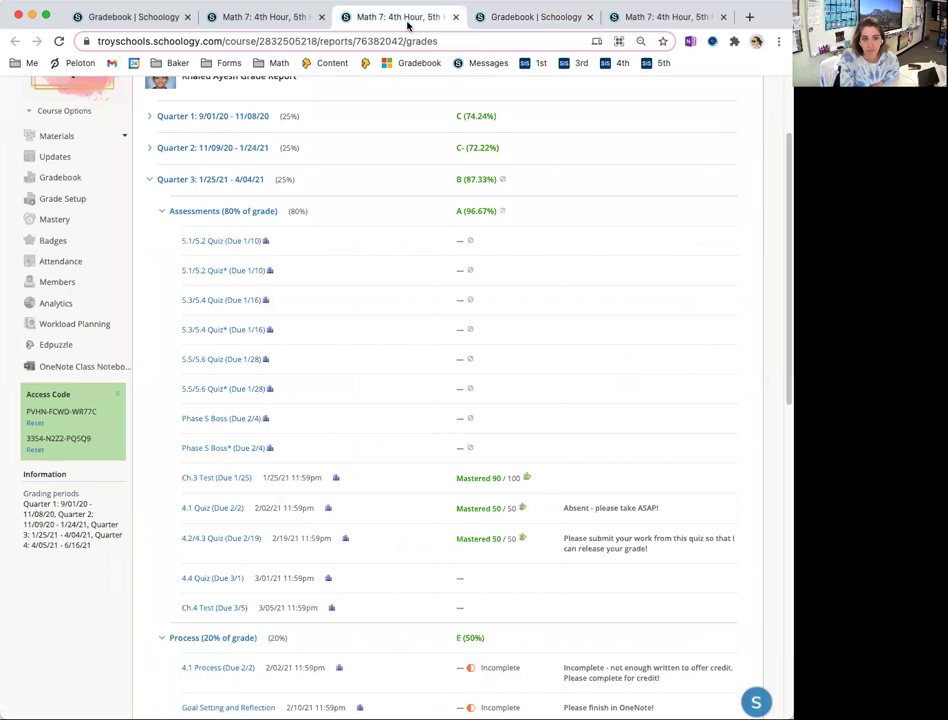
key(ctrl+shift+Tab)
key(ctrl+shift+Tab)
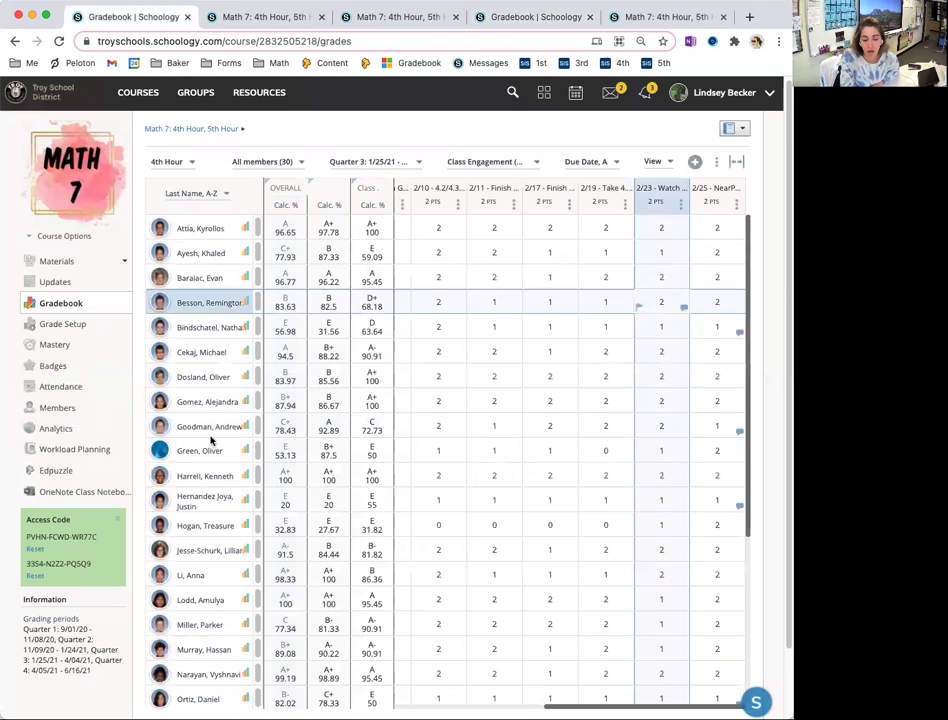
click(62, 324)
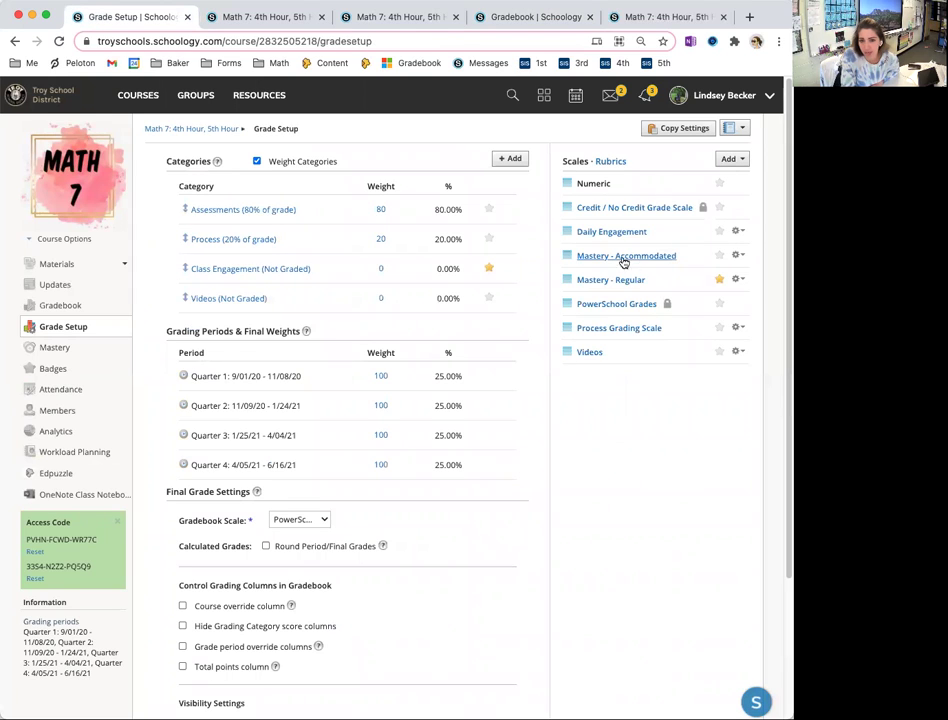
click(737, 255)
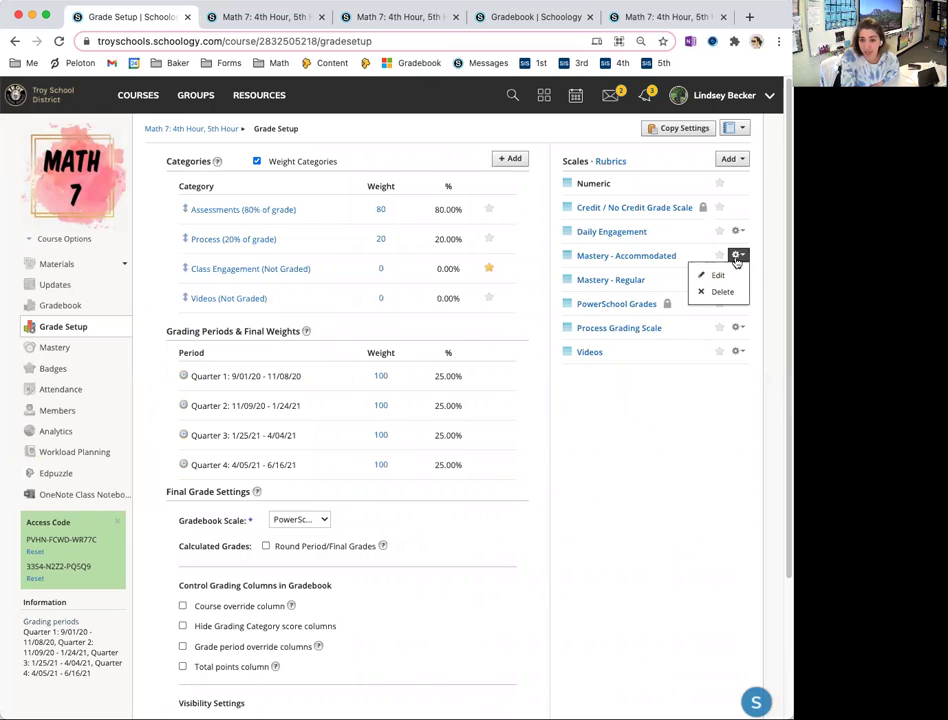
click(722, 276)
click(420, 228)
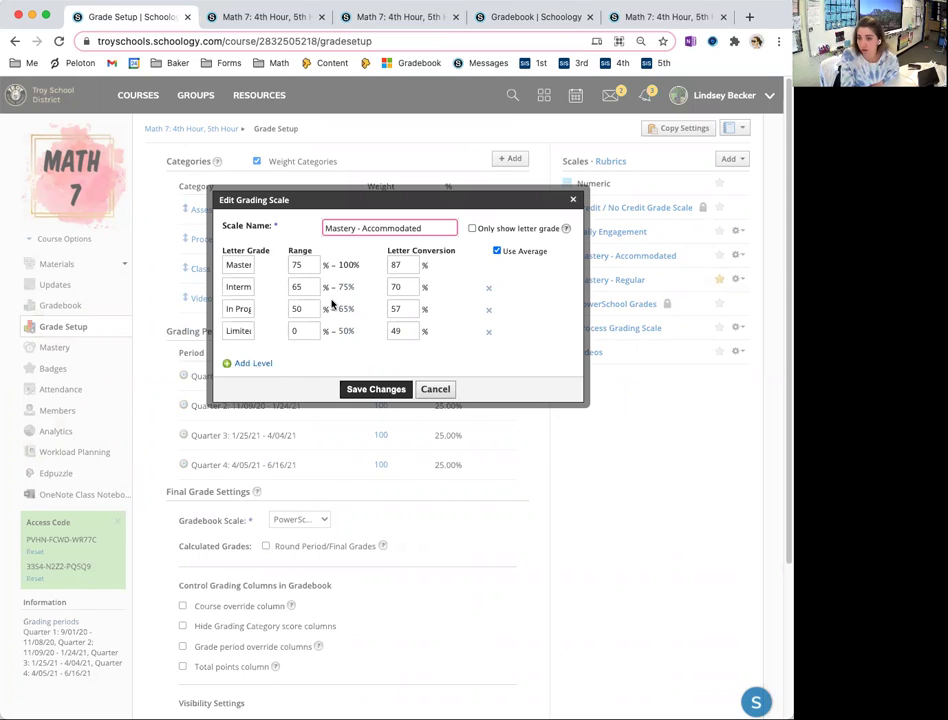
click(440, 391)
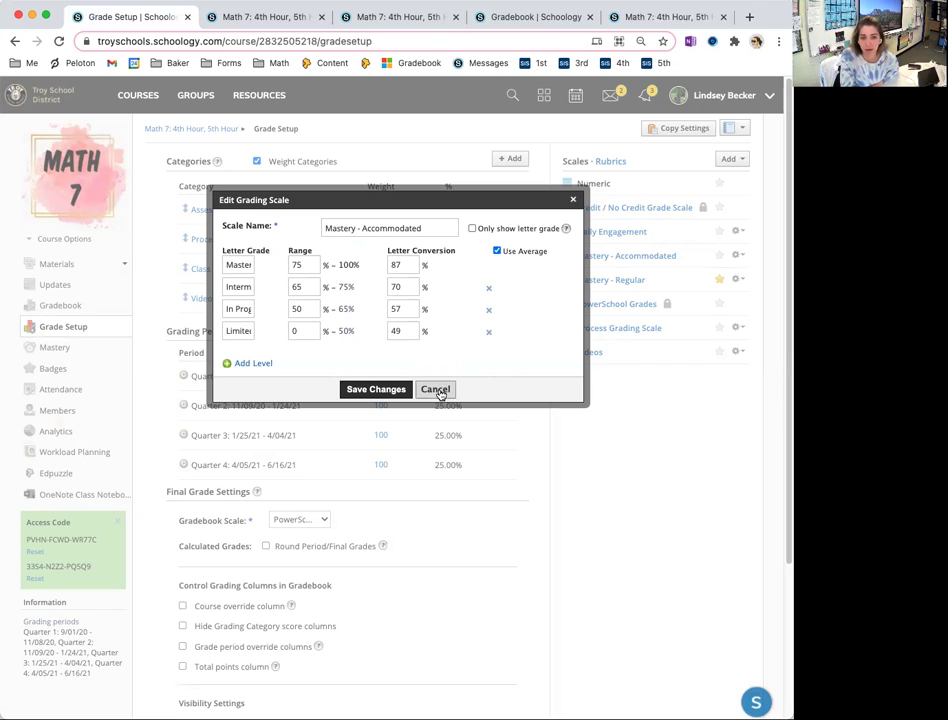
click(438, 390)
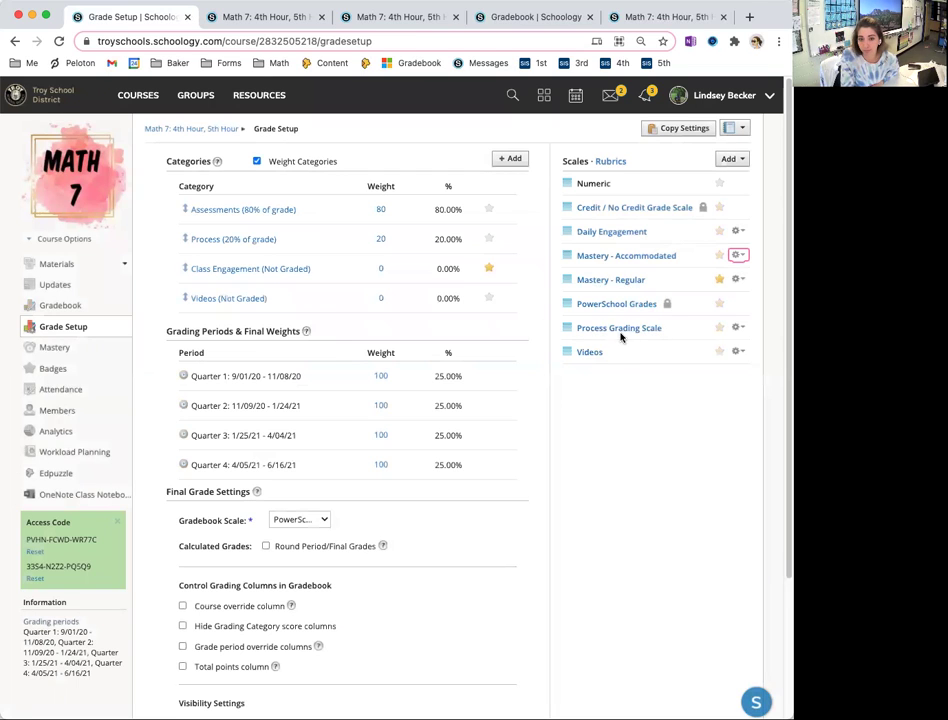
Step: Open the Videos grading scale for editing, read through its four letter grade names, and close it without saving
click(737, 351)
click(718, 371)
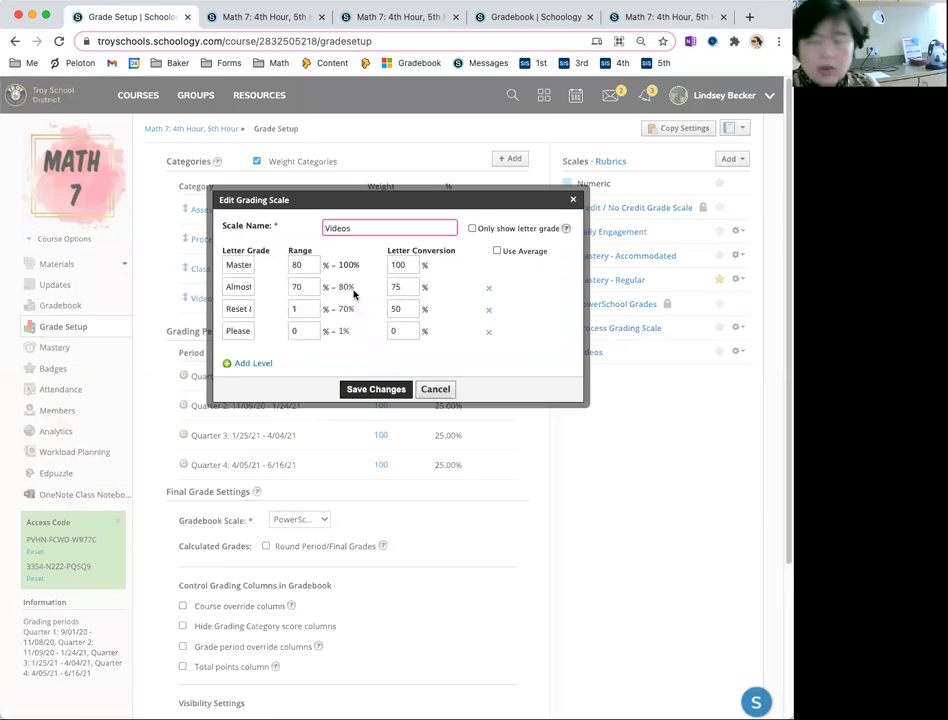
click(232, 264)
click(245, 287)
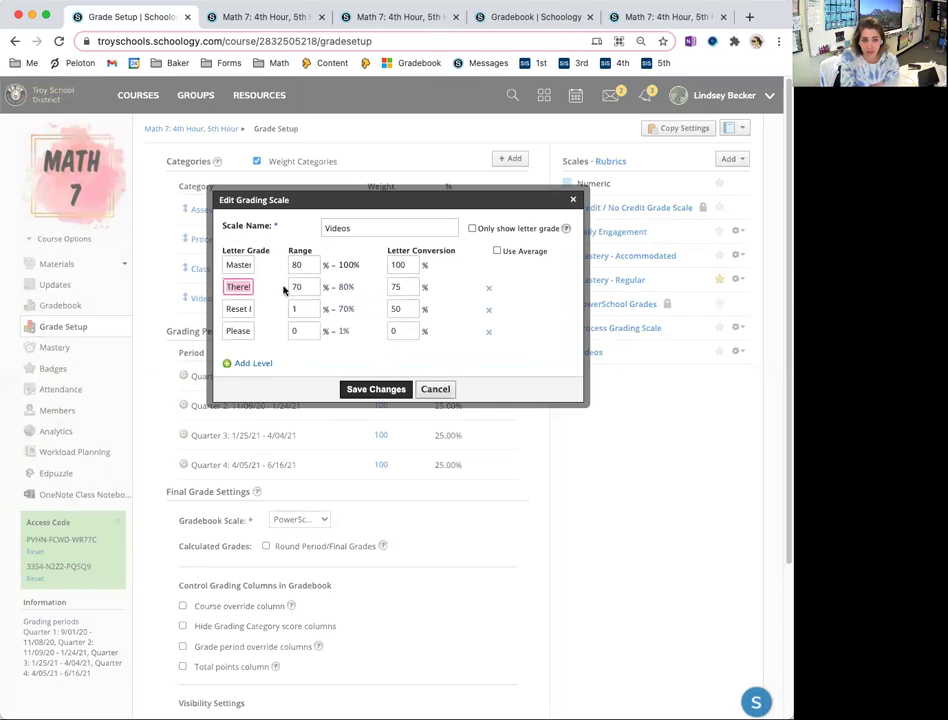
click(236, 309)
click(238, 331)
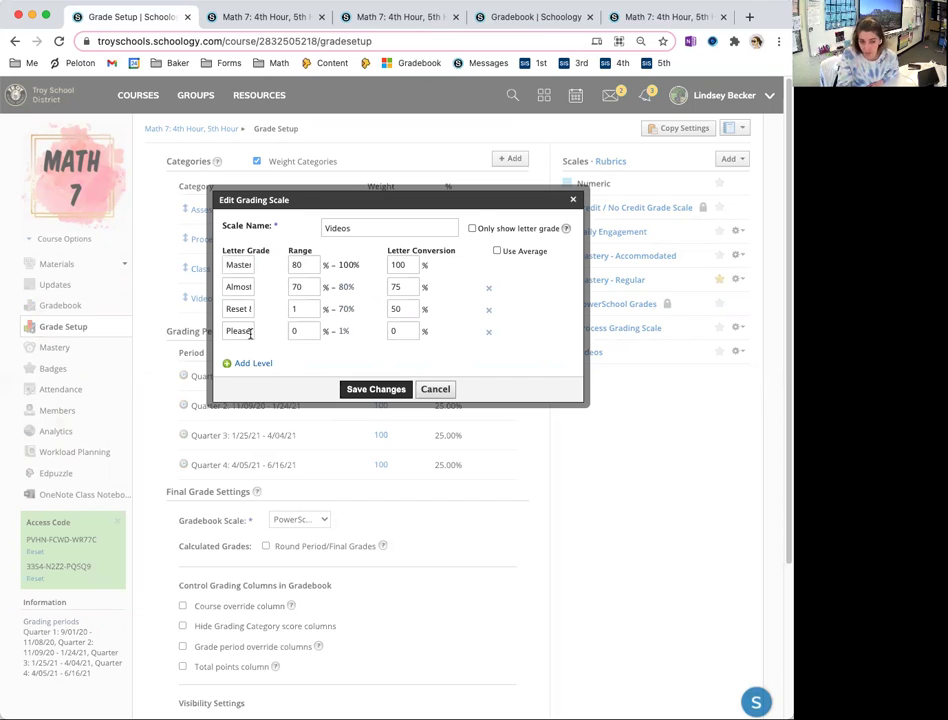
click(444, 390)
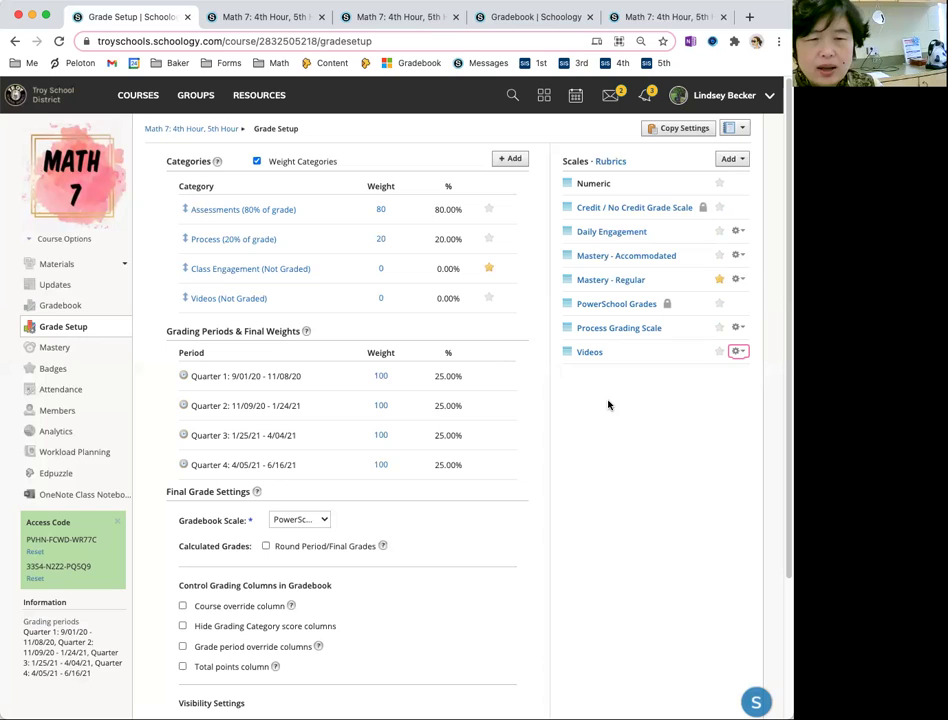
Step: Open the 4.4 Quiz (Due 3/1) from the course materials in a separate tab and look through its 4th Hour results
super+click(116, 265)
click(233, 22)
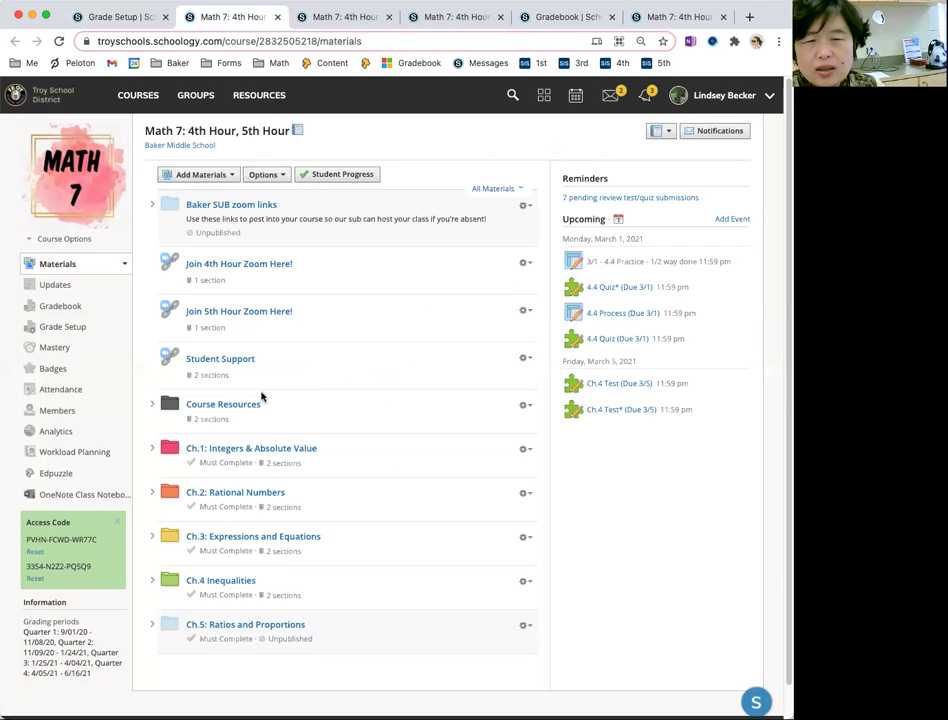
right_click(613, 340)
super+click(628, 347)
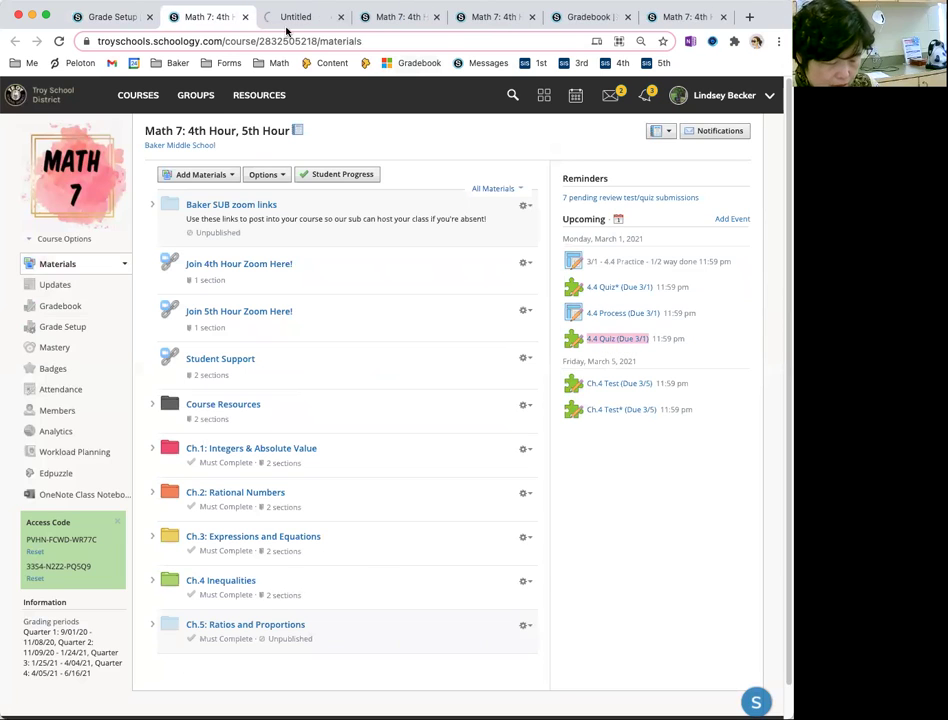
click(292, 17)
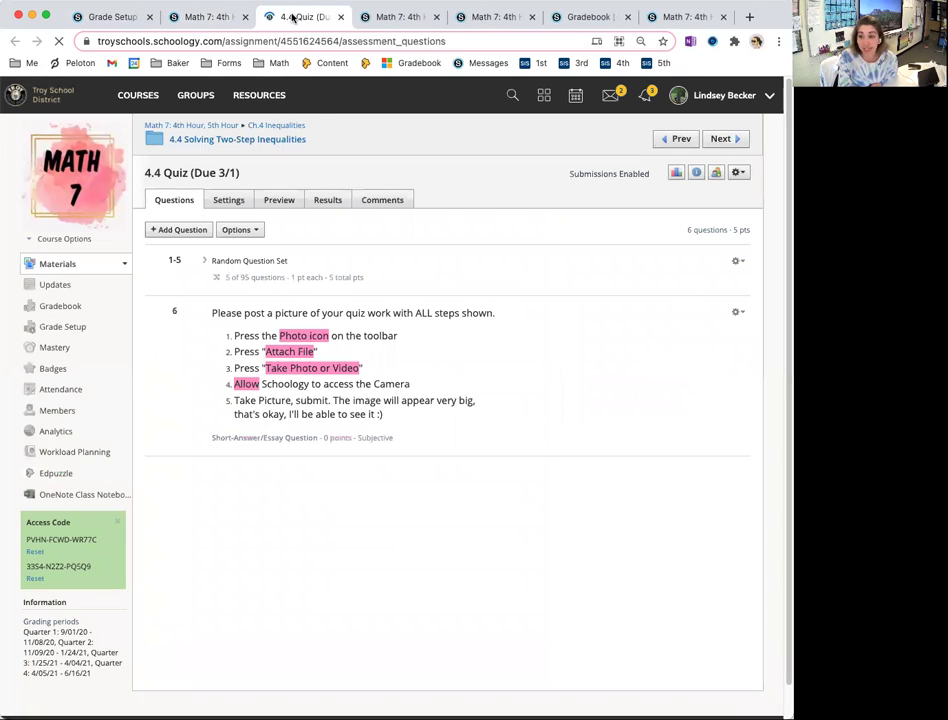
click(329, 204)
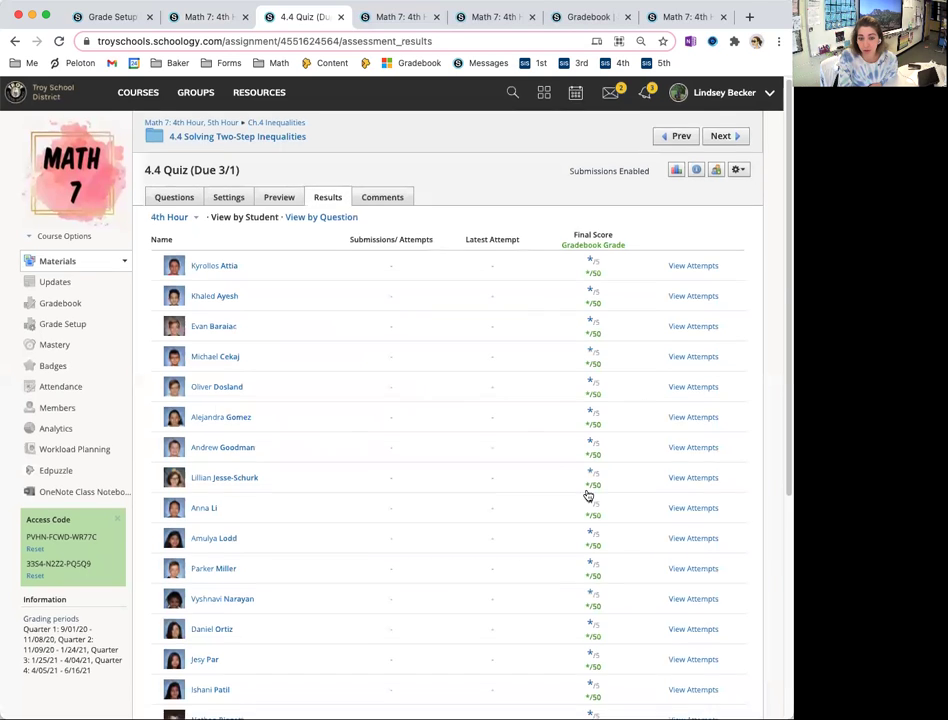
scroll(588, 510, down, 5)
scroll(588, 510, up, 5)
Step: Find the Ch.3 Test (Due 1/25) in the Ch.3: Expressions and Equations folder and examine its final scores and gradebook grades
click(193, 18)
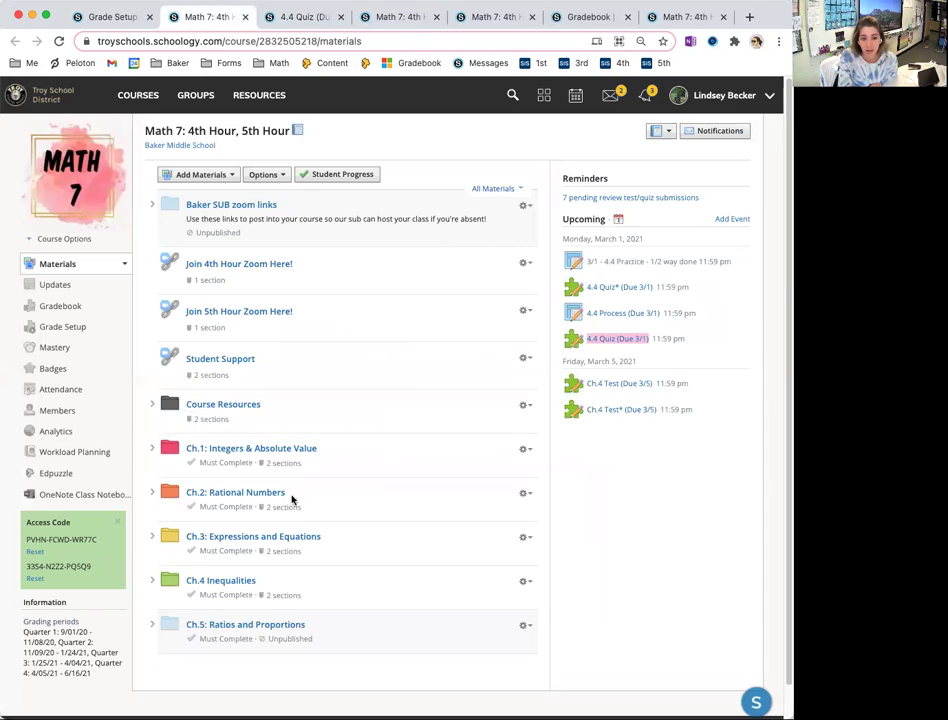
click(153, 538)
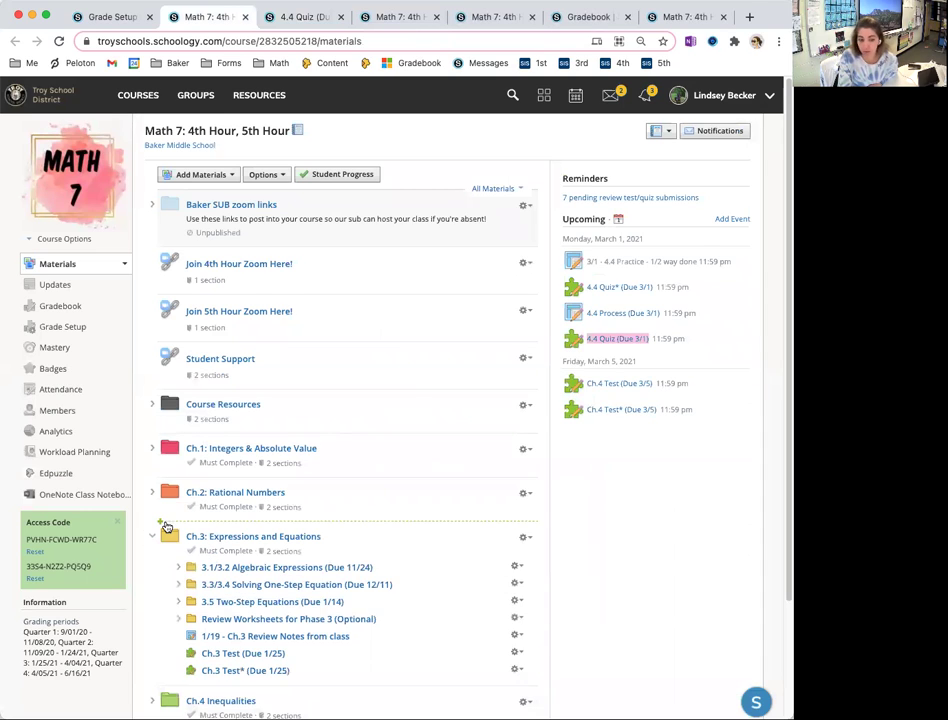
scroll(214, 550, down, 1)
triple_click(225, 624)
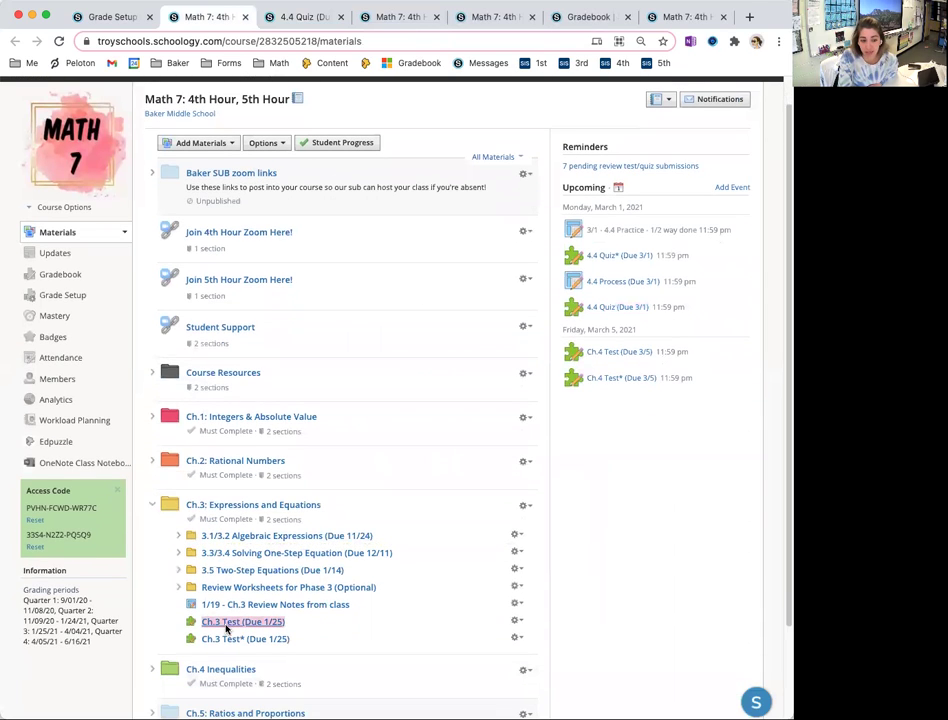
click(290, 17)
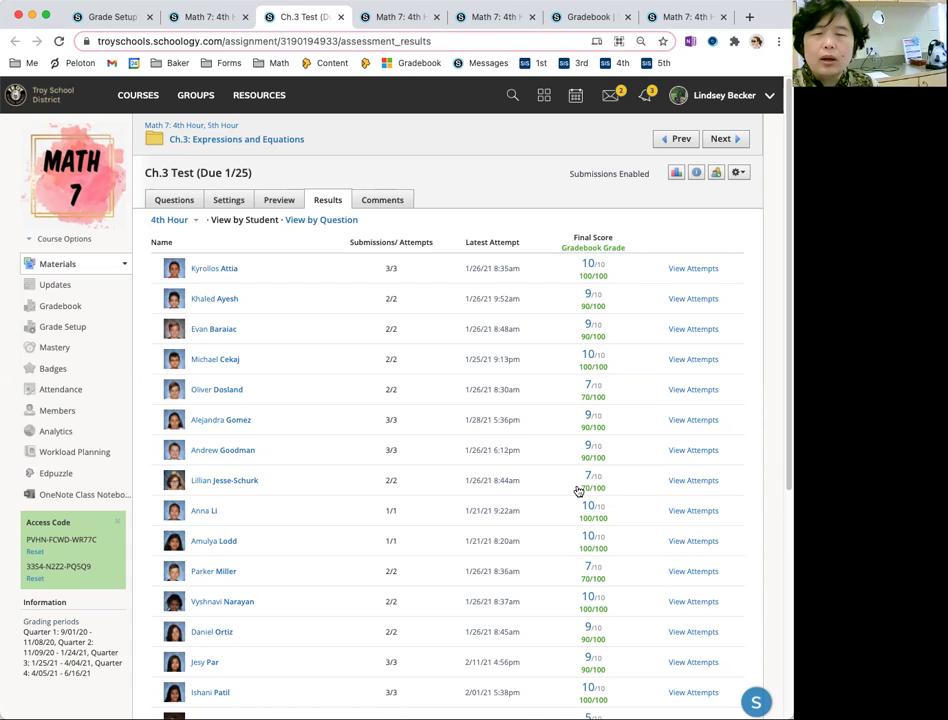
Step: Start a new assignment named test in the course materials, using the Mastery - Regular scale and 12 points
click(58, 262)
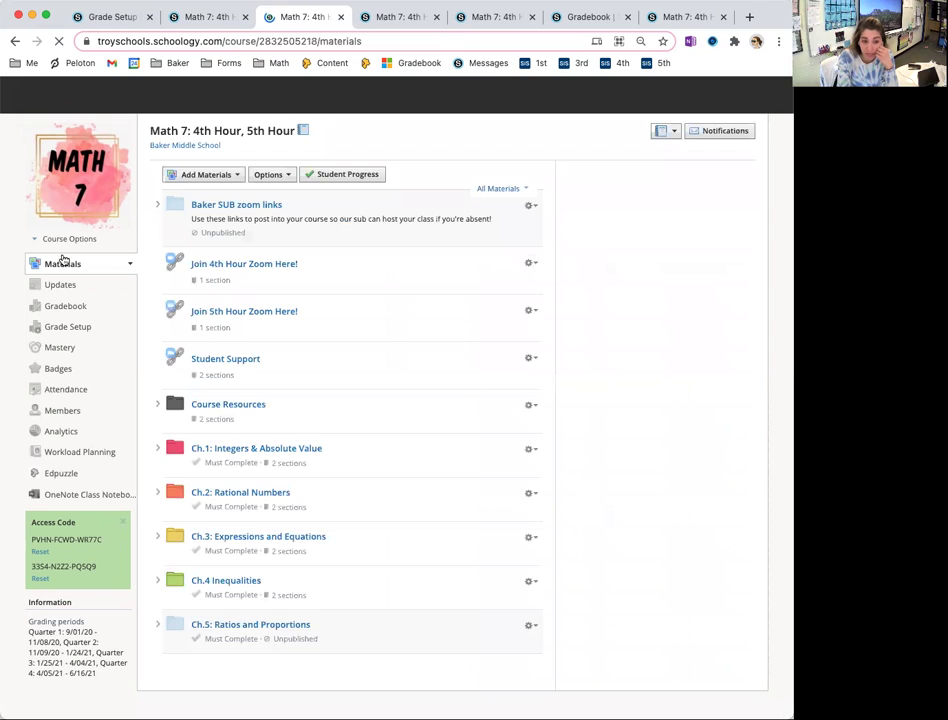
click(229, 177)
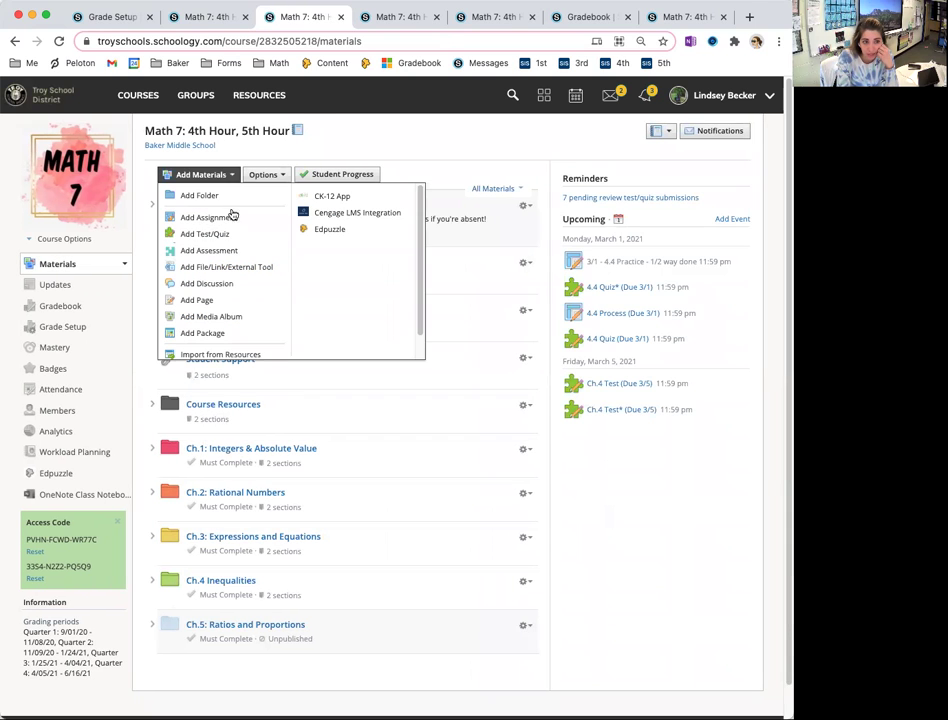
click(220, 217)
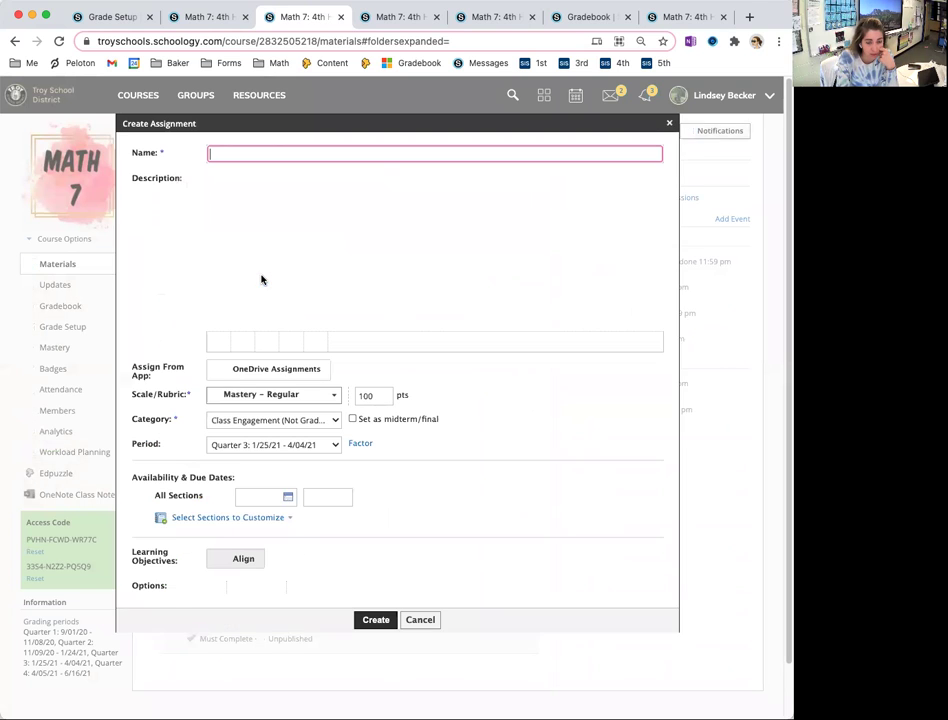
text(test)
click(258, 394)
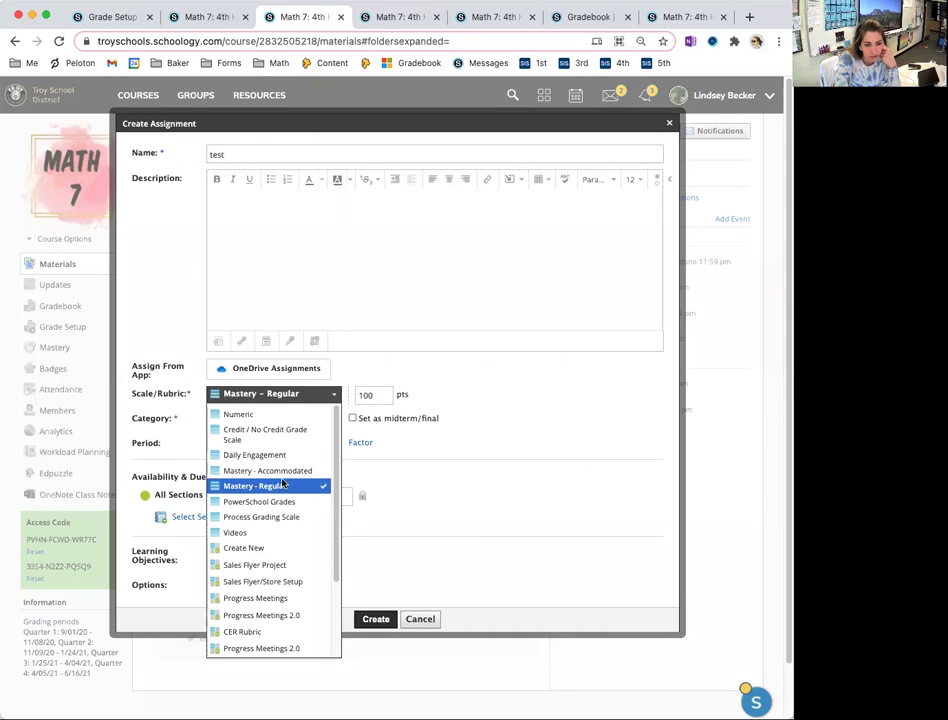
click(281, 485)
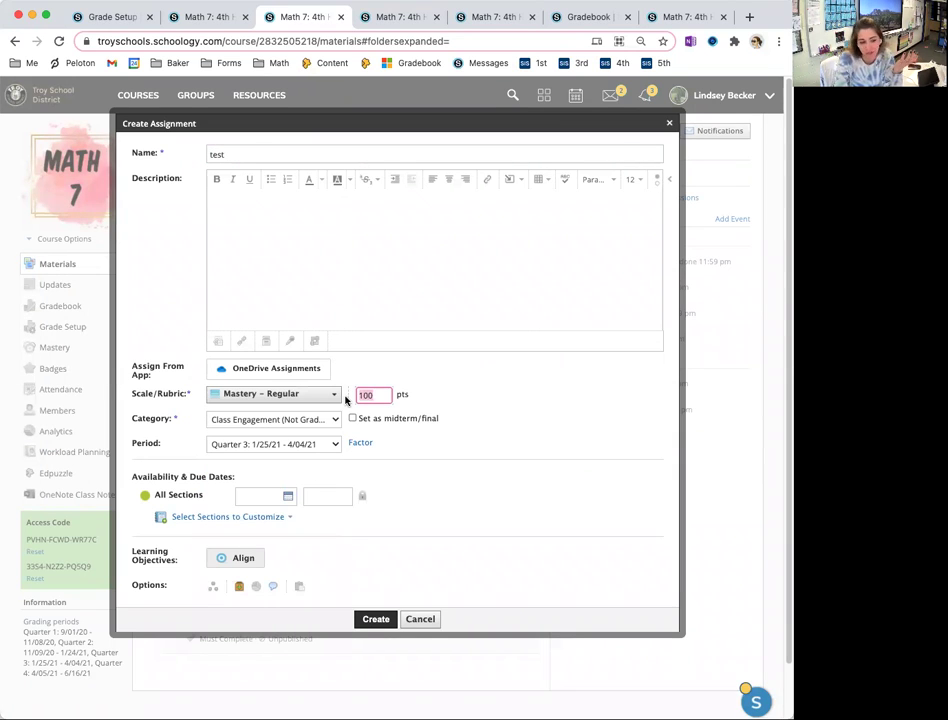
text(12)
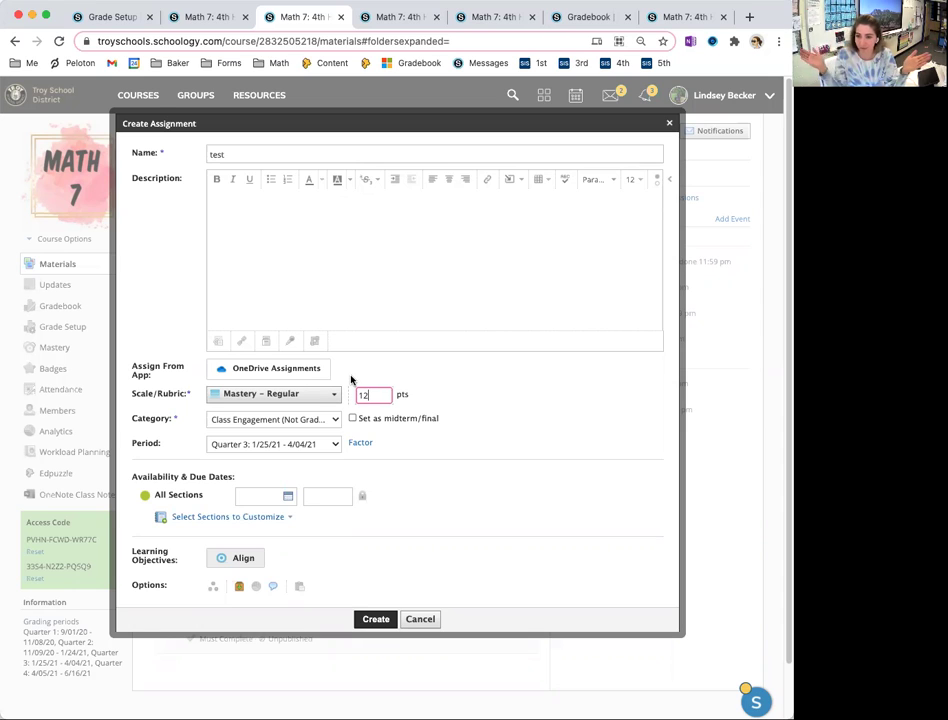
Step: Assign the test assignment to the Process (20% of grade) category, make it due 3/01/21 at 11:59PM, and create it
click(293, 422)
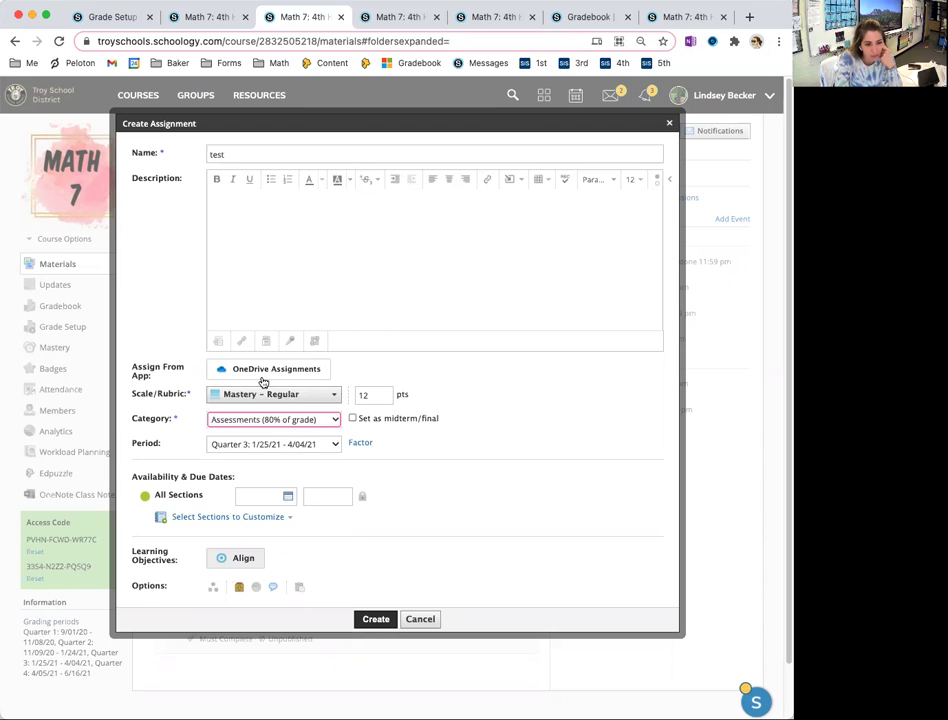
click(272, 419)
click(198, 540)
click(262, 496)
click(281, 557)
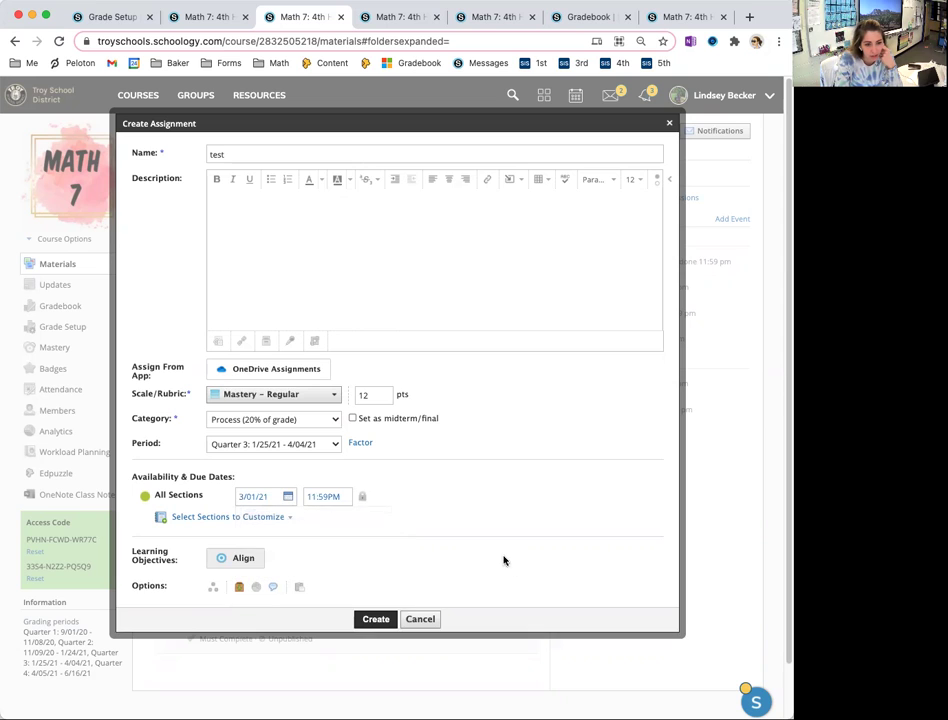
click(377, 621)
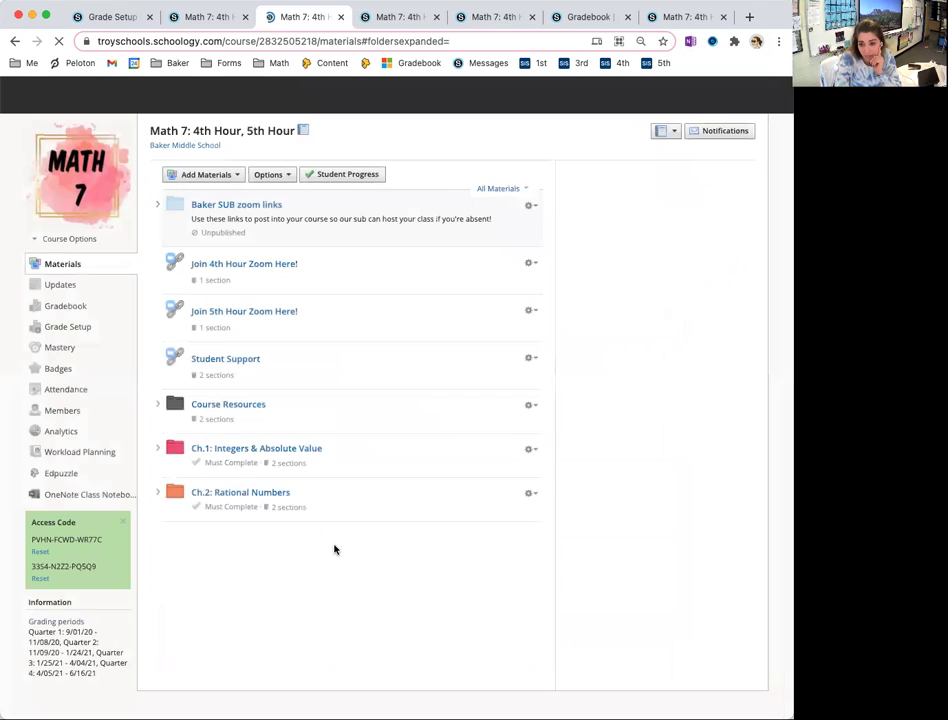
Step: Open the test assignment, enter grades of 1, 12, 10 and 9 for the first four listed students, and save them
scroll(268, 533, down, 1)
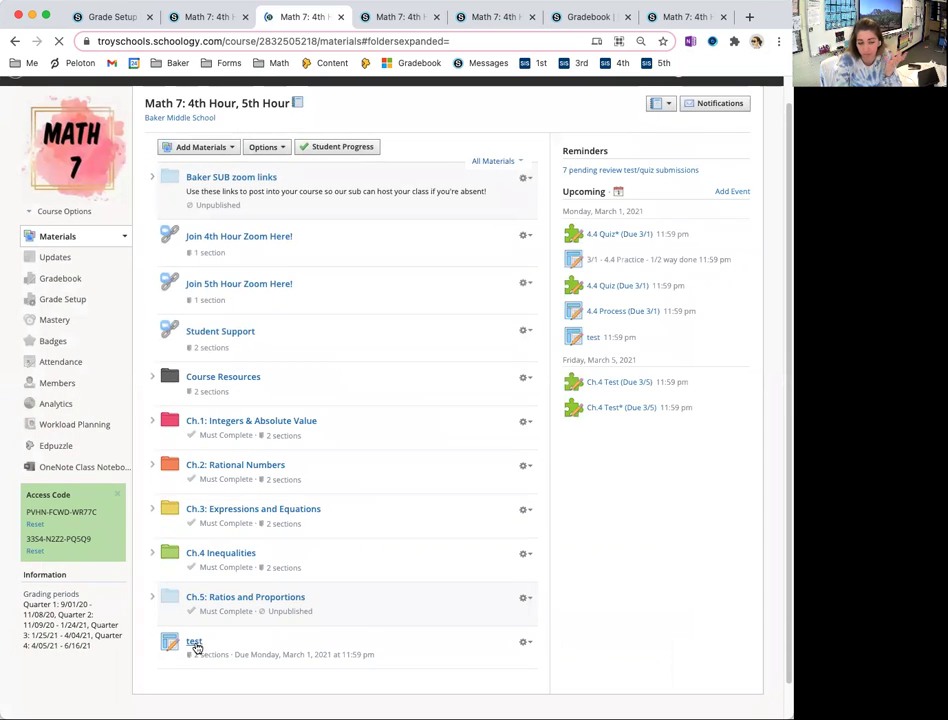
click(195, 643)
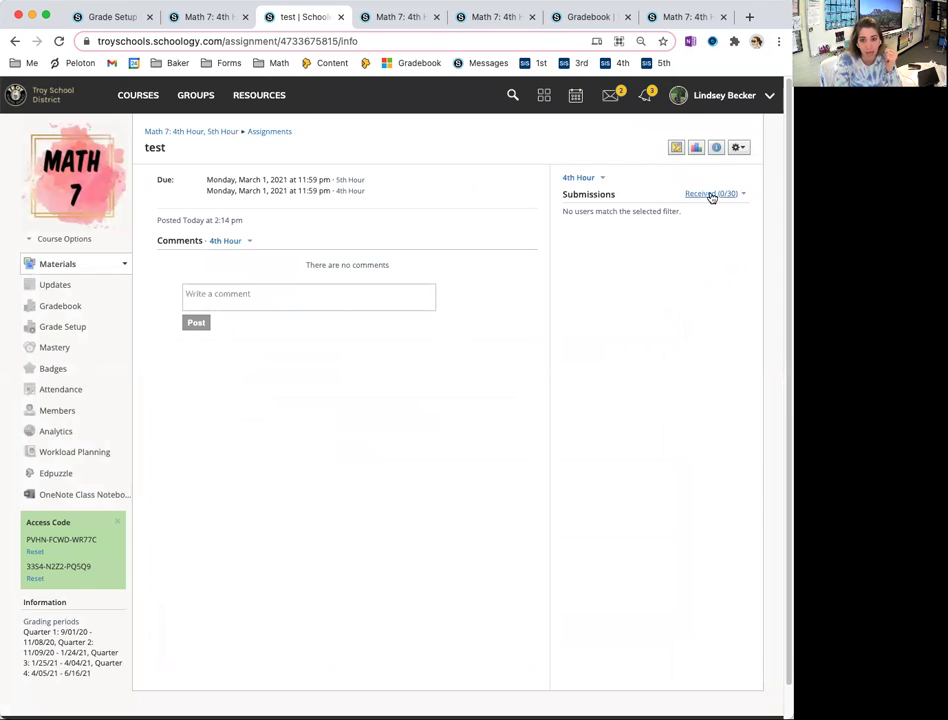
click(677, 150)
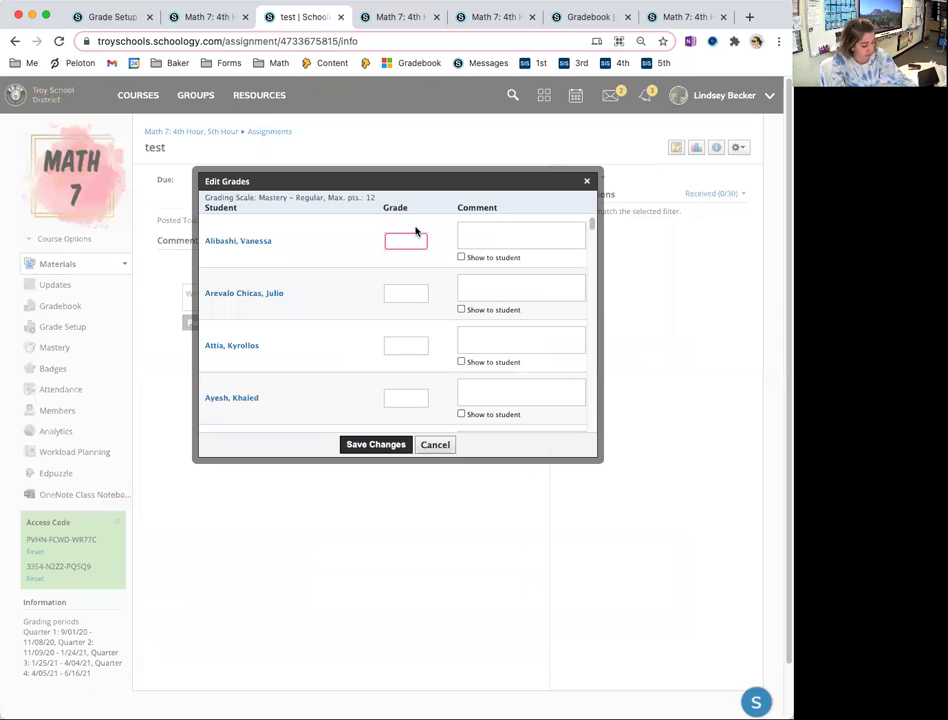
text(1)
click(411, 293)
text(12)
click(410, 346)
text(10)
click(410, 396)
text(9)
click(372, 446)
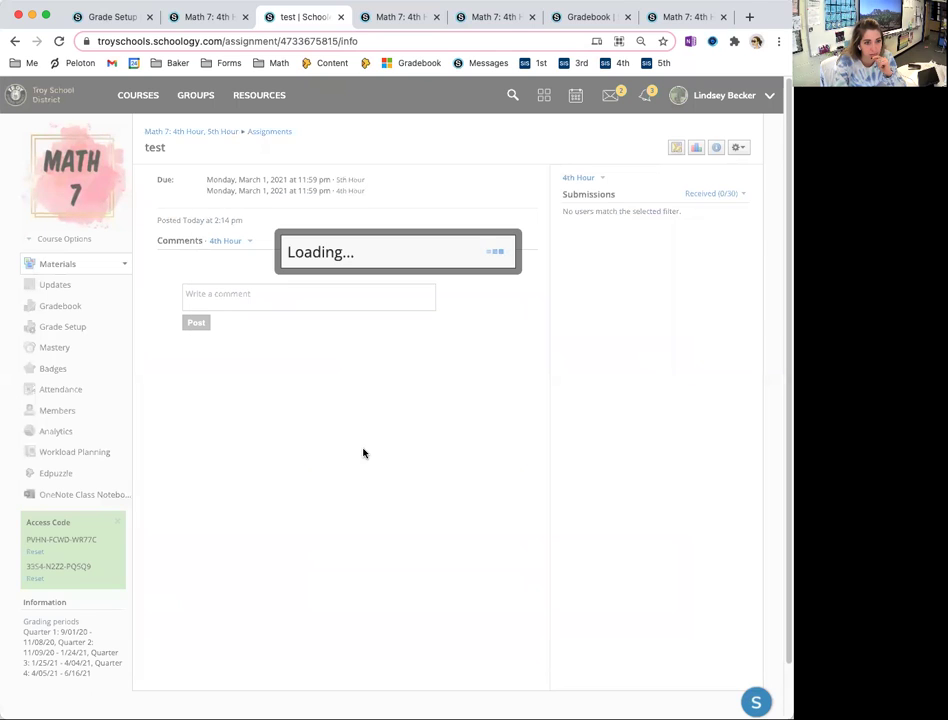
Step: Open the course gradebook in a separate tab and examine the grades in the test column
super+click(60, 305)
click(360, 17)
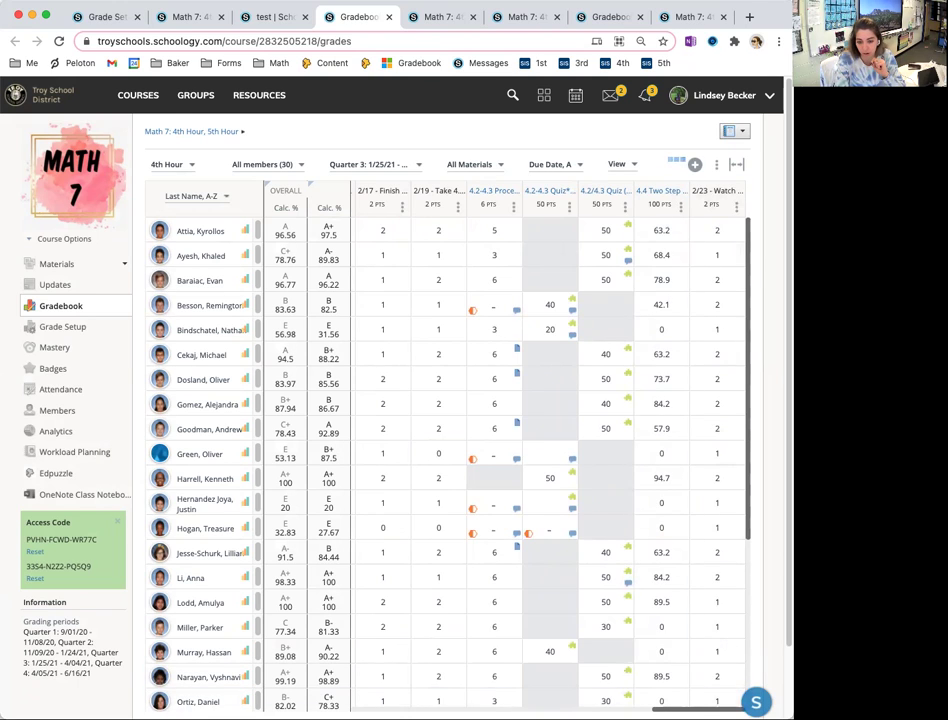
scroll(548, 450, right, 5)
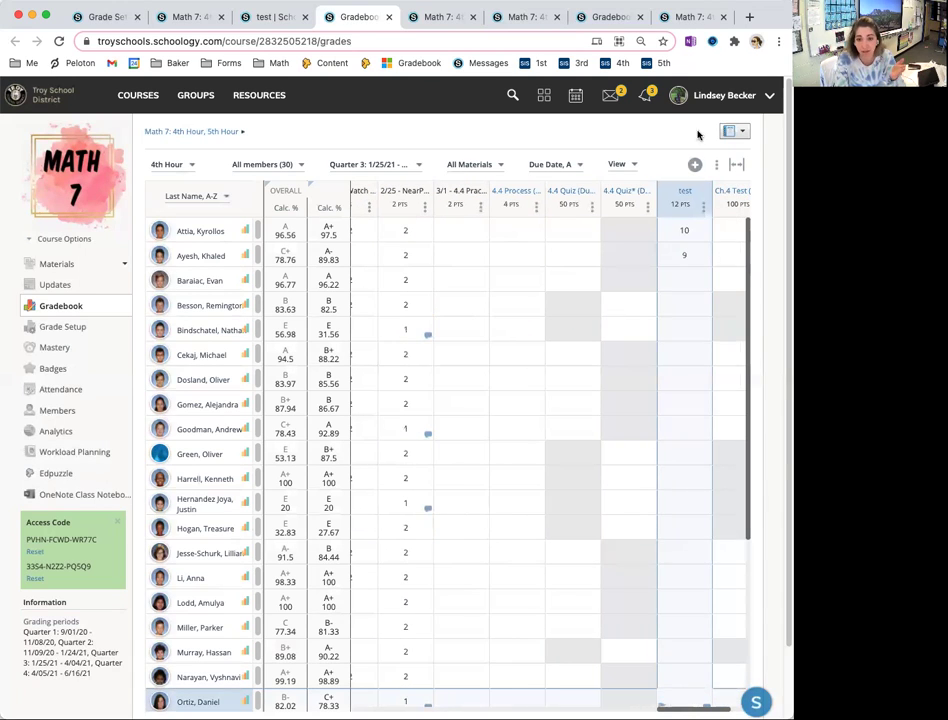
Step: Open the second listed student's grade report from the gradebook and examine how the test assignment's grade is shown under Process
click(687, 256)
key(Return)
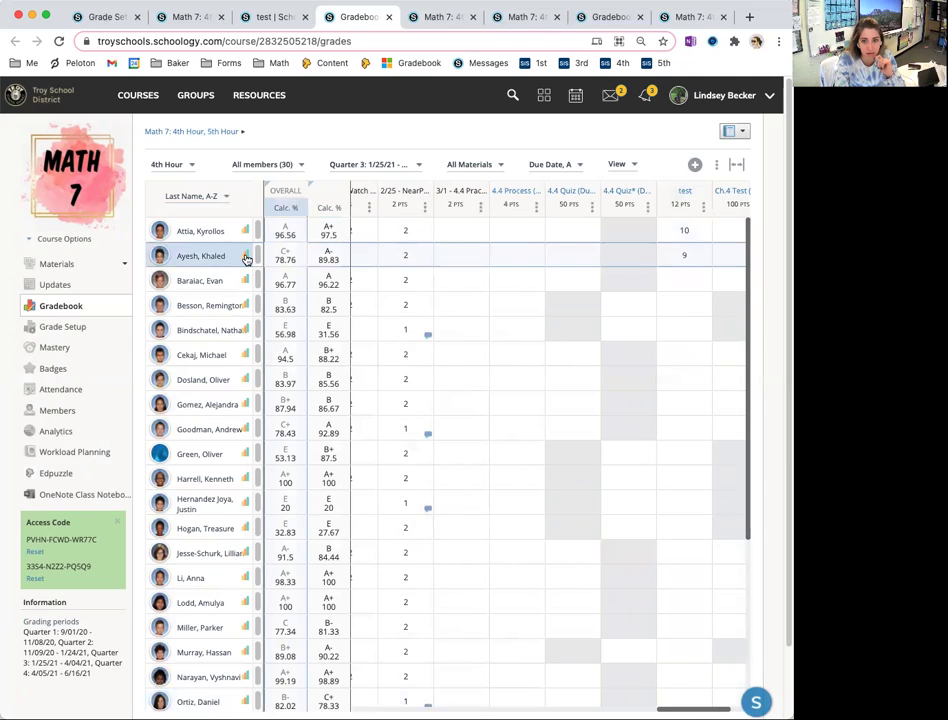
click(245, 257)
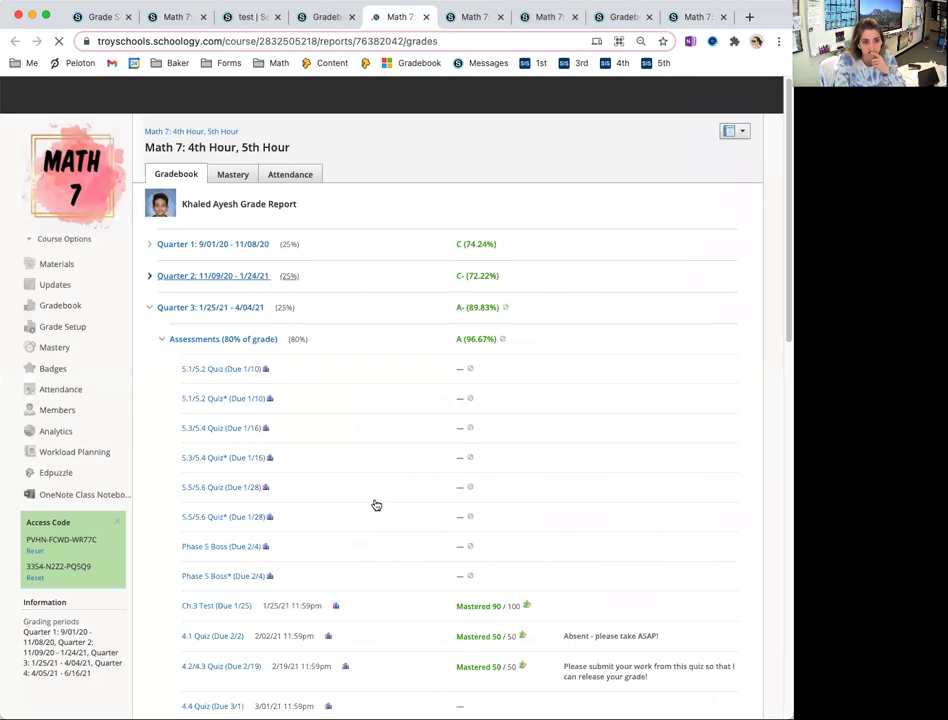
scroll(478, 485, down, 5)
scroll(469, 474, down, 1)
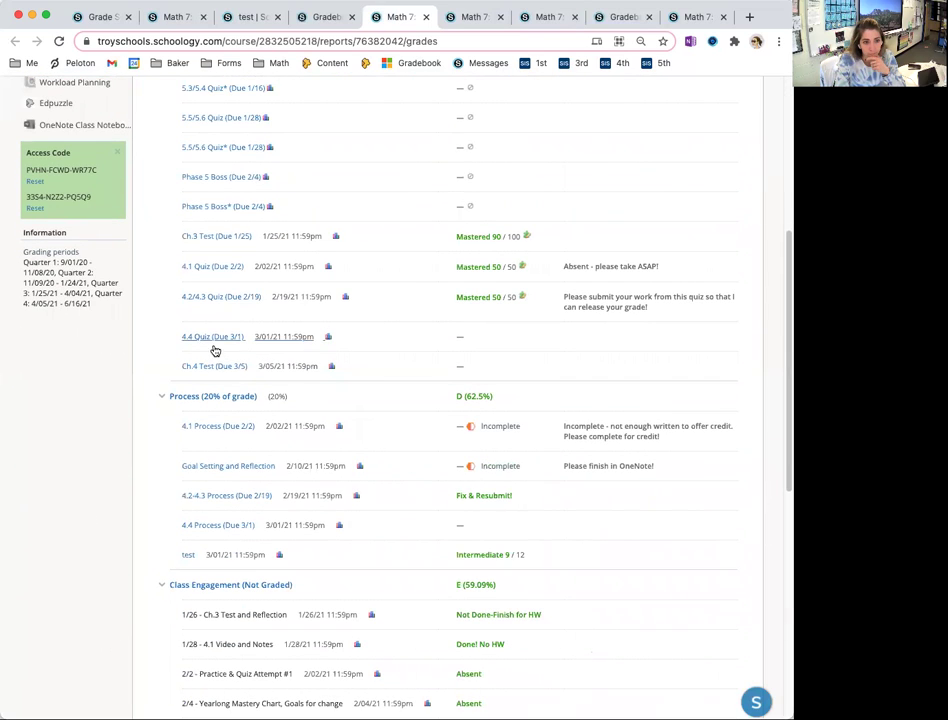
scroll(273, 470, down, 2)
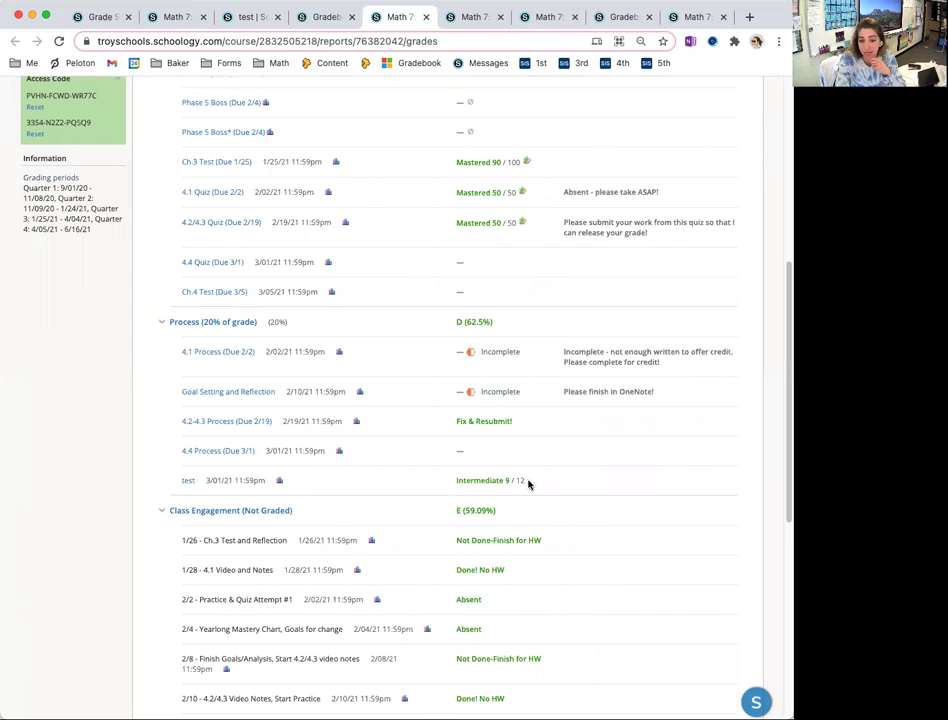
drag(525, 482, 447, 486)
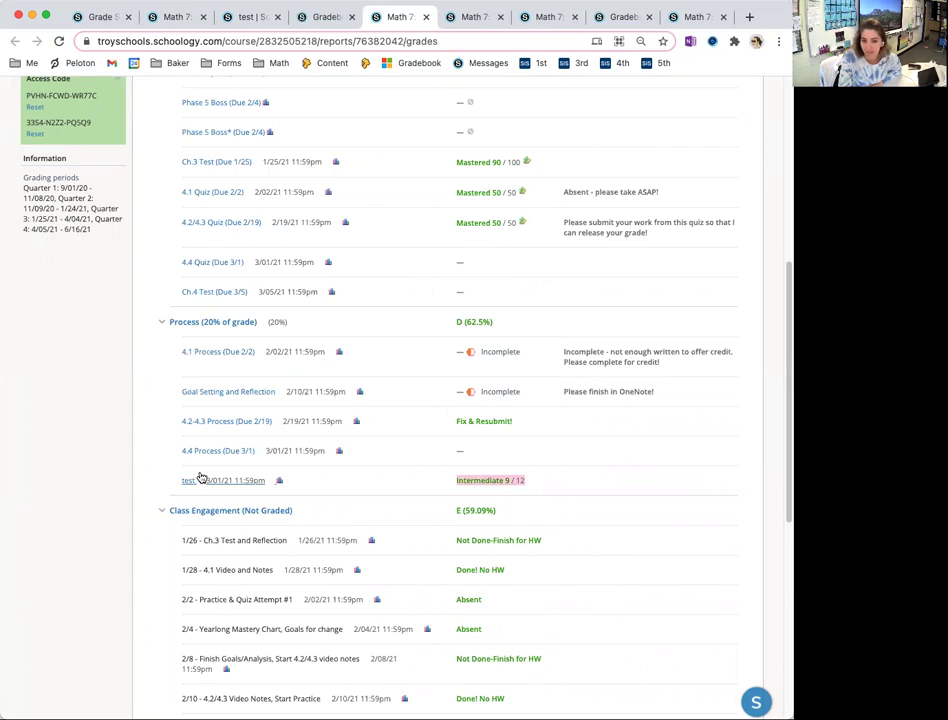
click(506, 481)
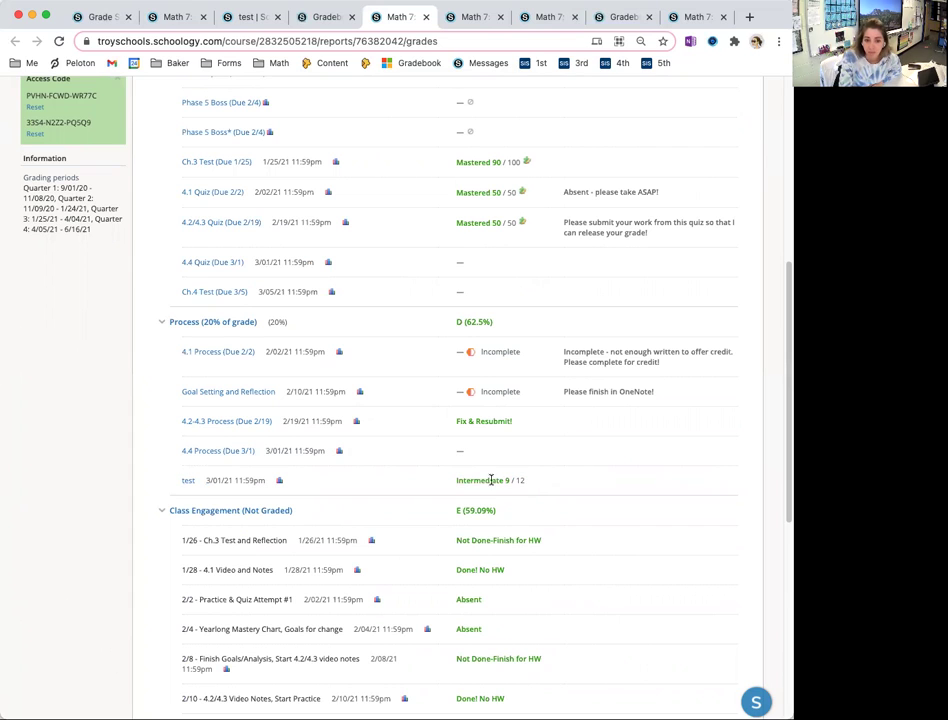
double_click(489, 480)
click(537, 480)
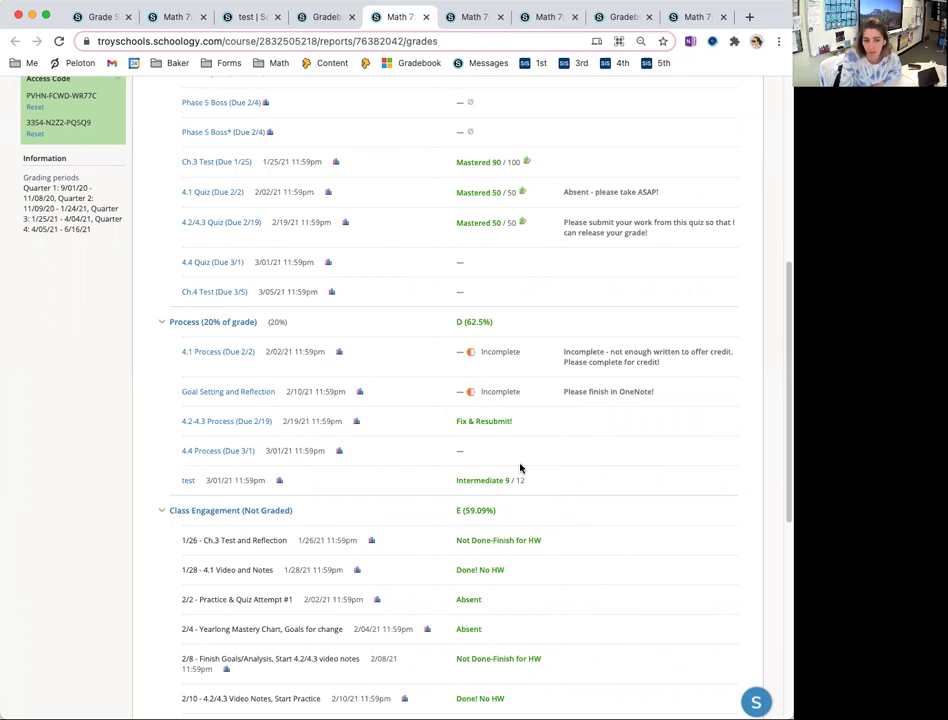
scroll(413, 529, up, 5)
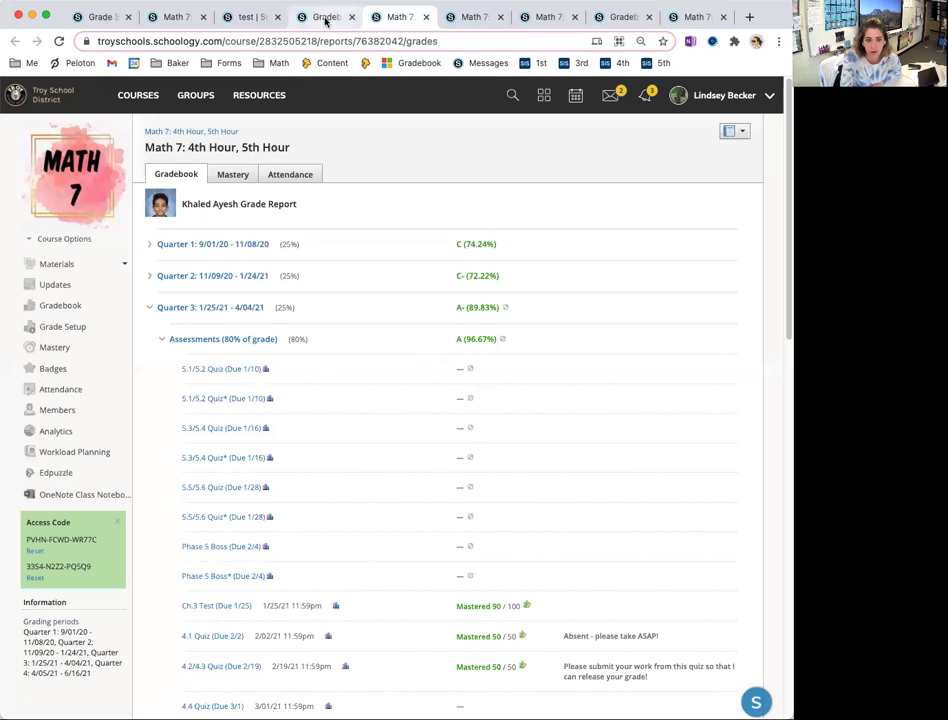
Step: Return to the gradebook and delete the test assignment's column
click(341, 15)
click(703, 206)
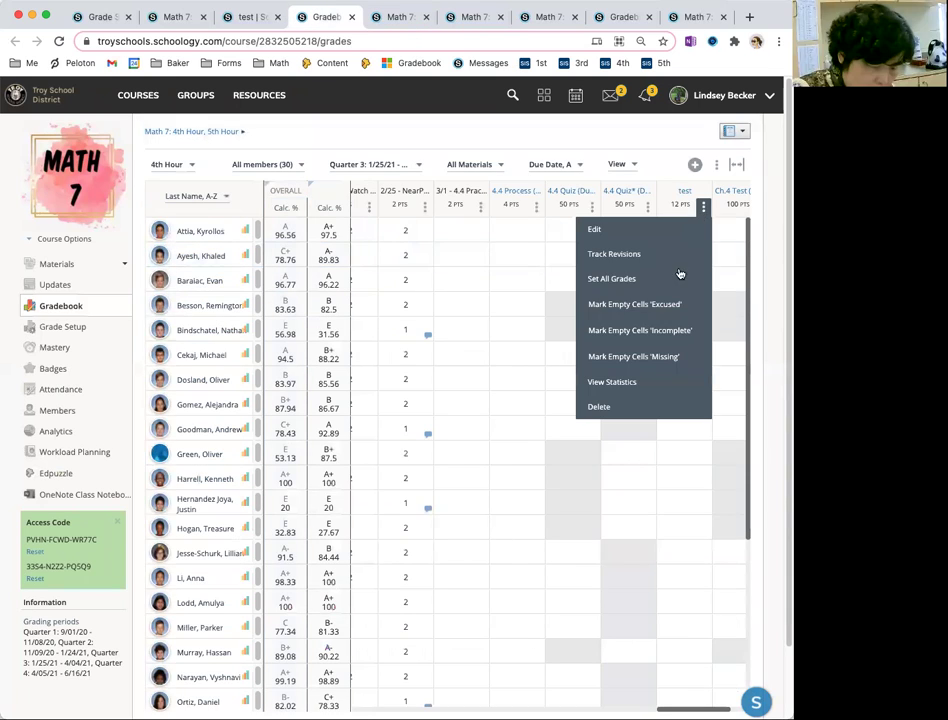
click(626, 407)
click(377, 293)
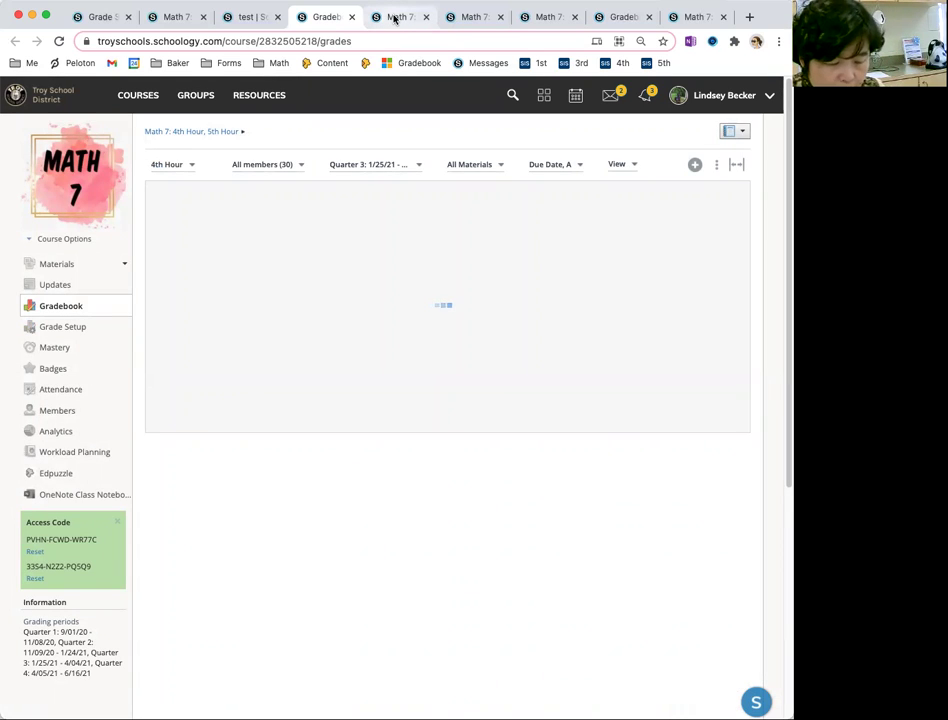
Step: Close the test assignment page, its gradebook, and the three student grade reports that follow it
click(393, 18)
click(254, 20)
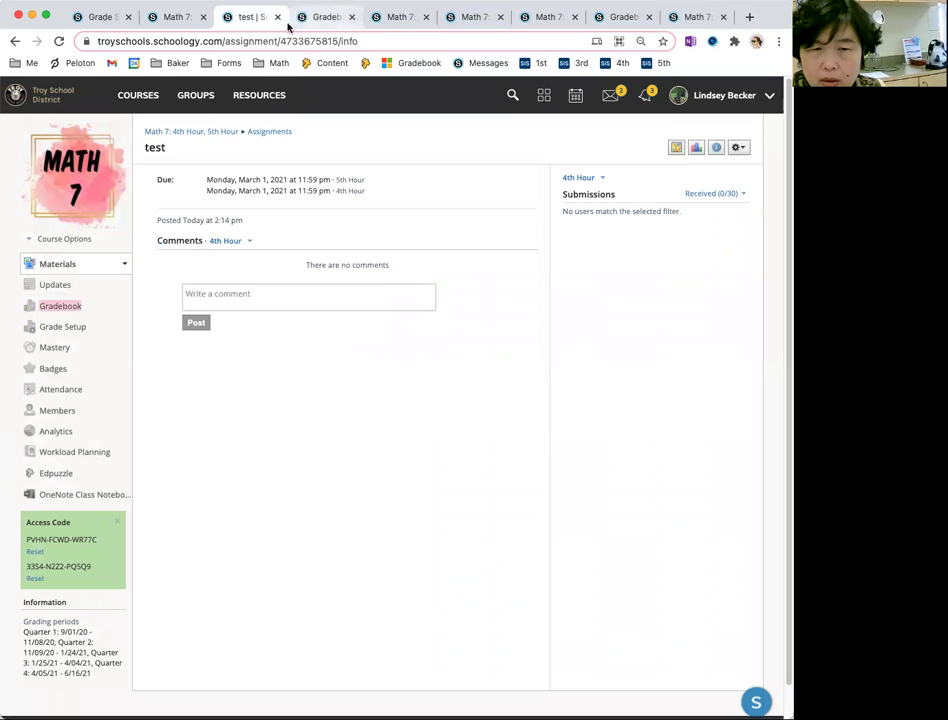
click(277, 17)
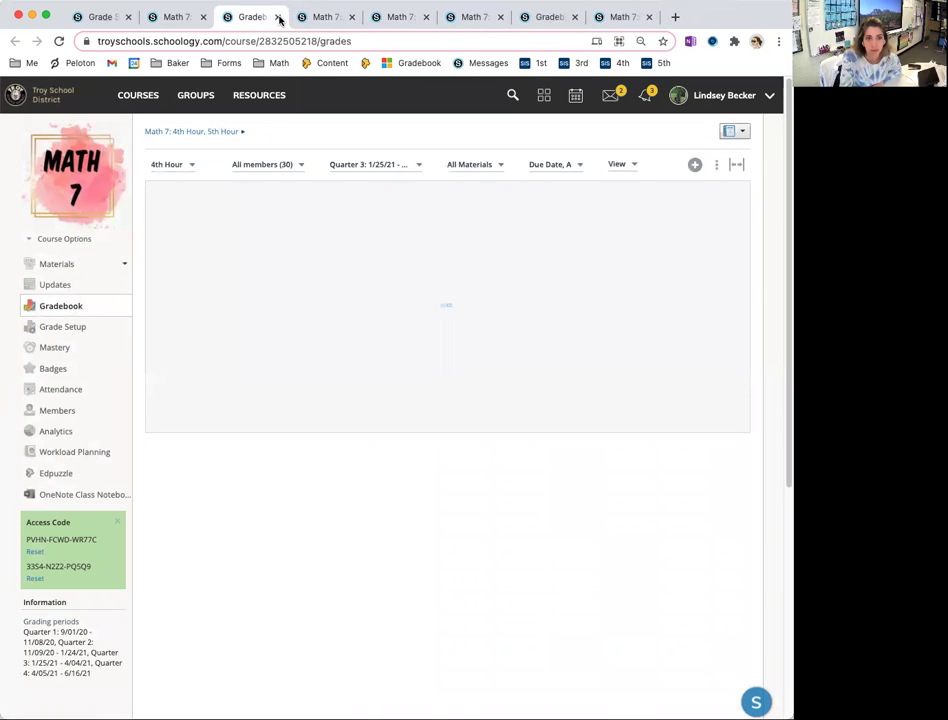
click(277, 17)
click(330, 17)
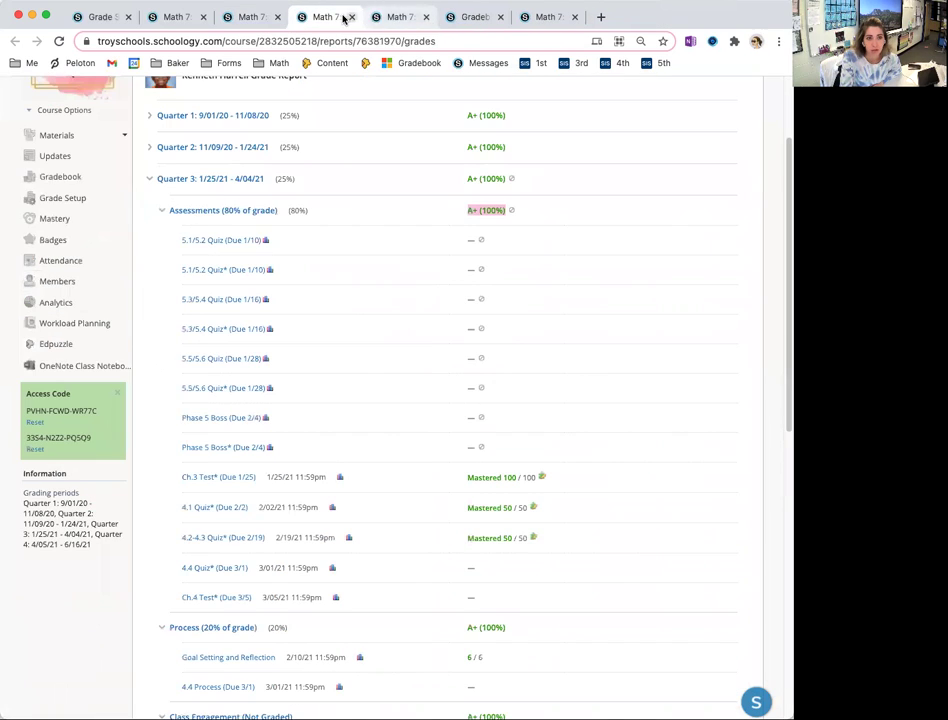
click(351, 17)
click(277, 17)
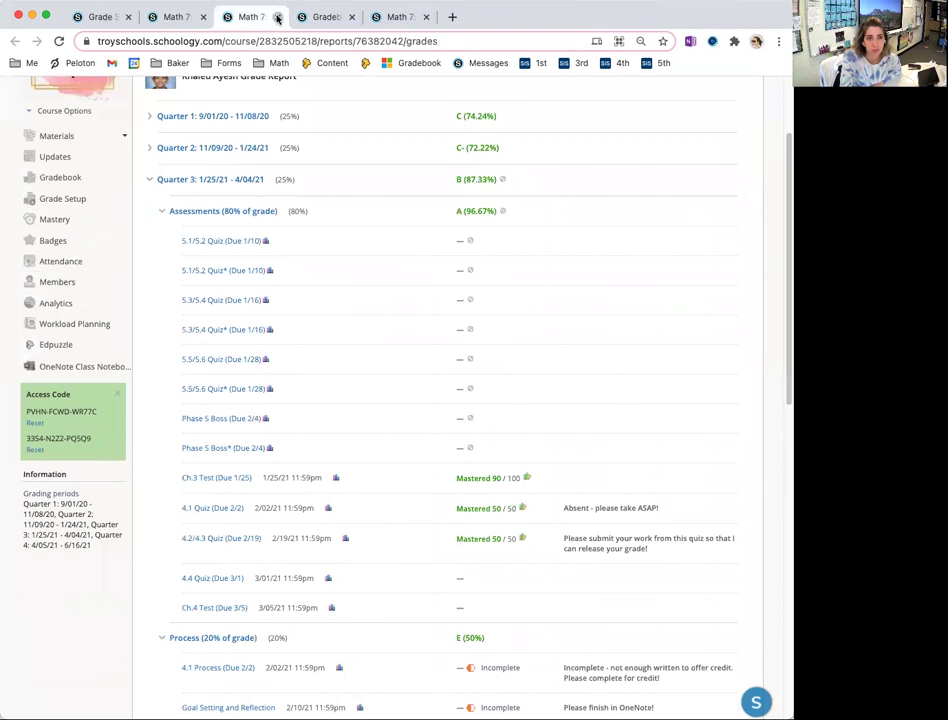
click(277, 17)
click(325, 17)
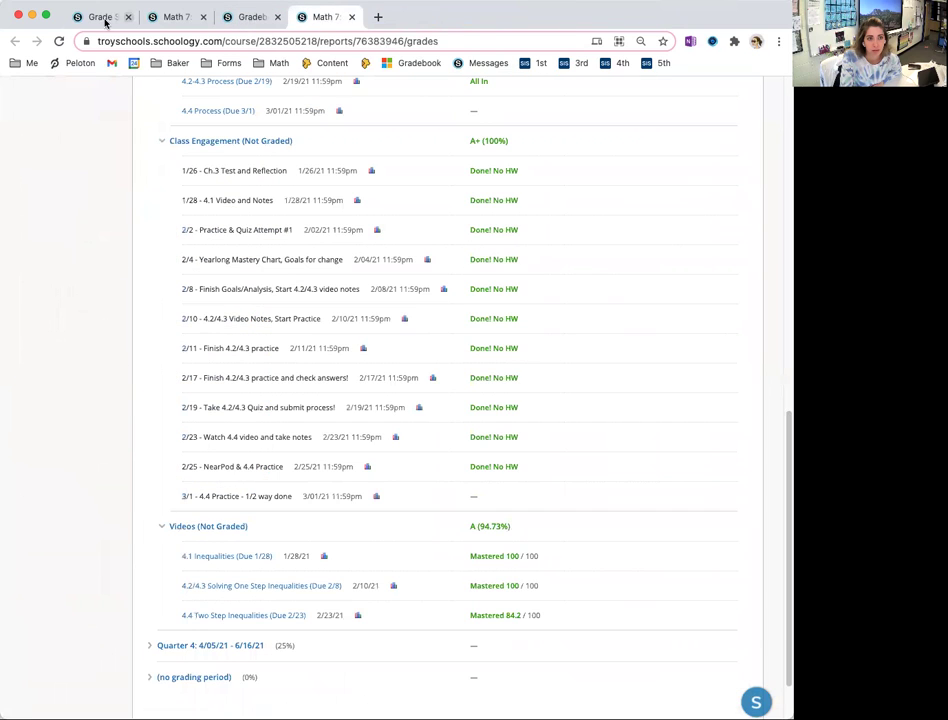
Step: Review the Mastery - Regular scale's levels in Grade Setup, leave it without saving, and check the Gradebook Scale setting
click(88, 17)
click(737, 278)
click(712, 298)
click(292, 286)
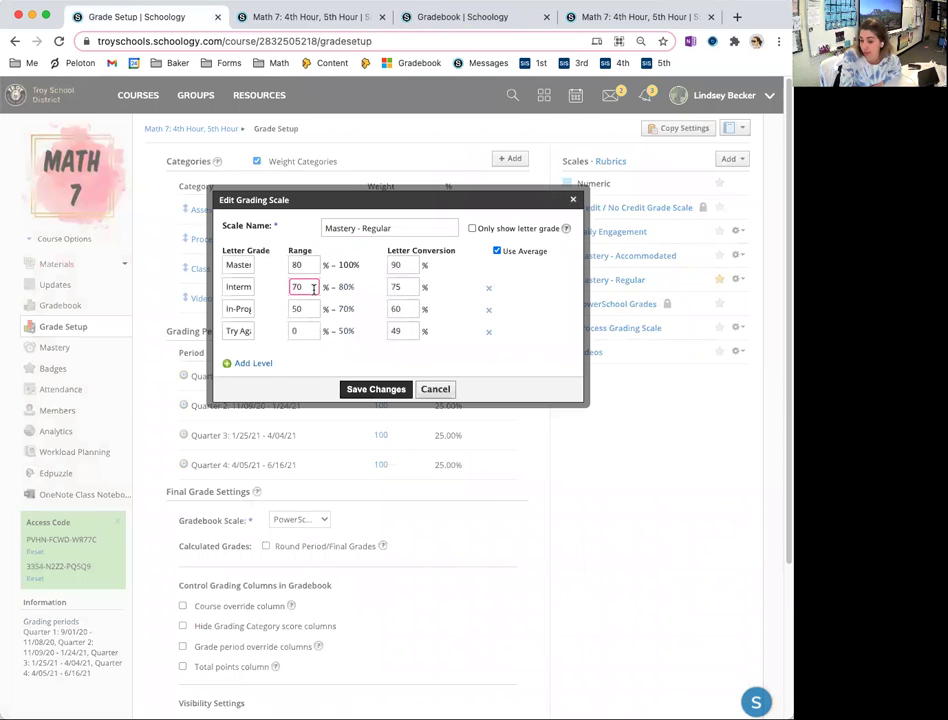
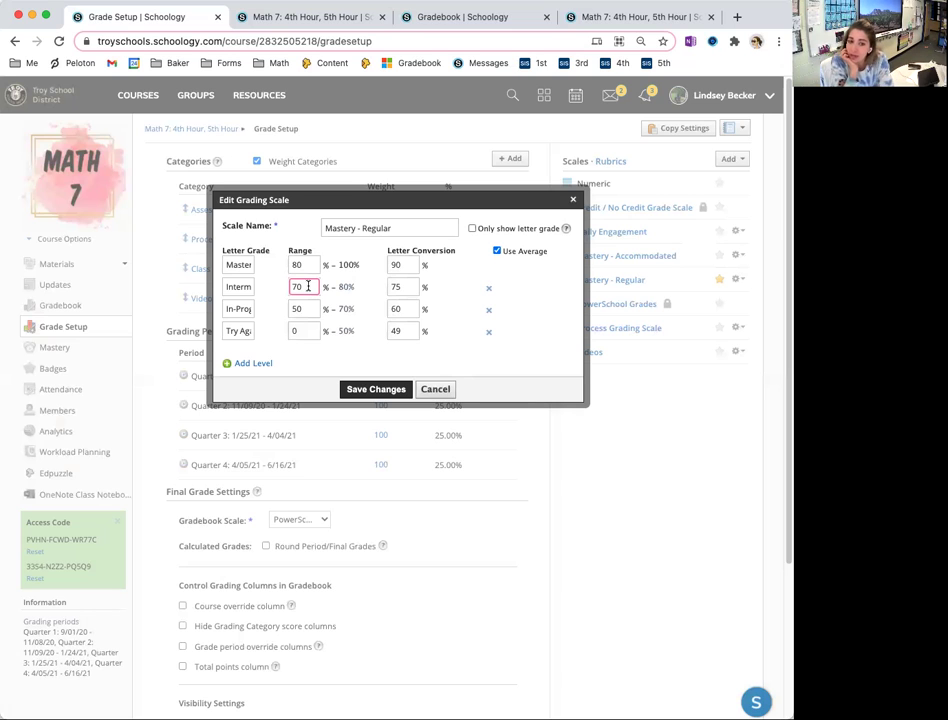
click(437, 390)
scroll(310, 508, down, 1)
click(311, 500)
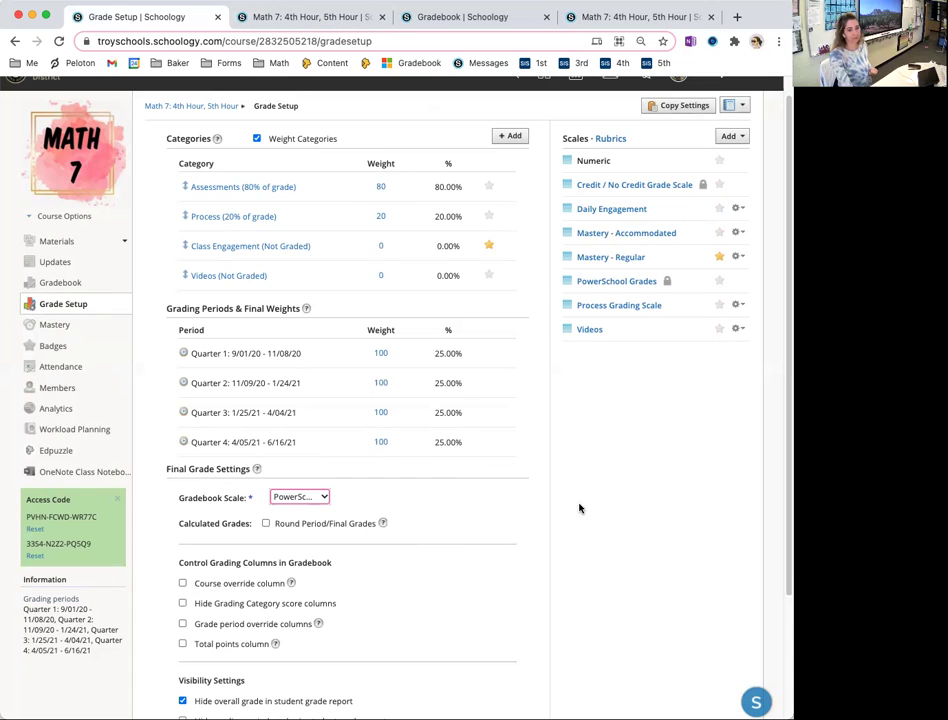
Step: Close the remaining gradebook and student report, and open Grade Setup from the other Math 7 course page
click(491, 16)
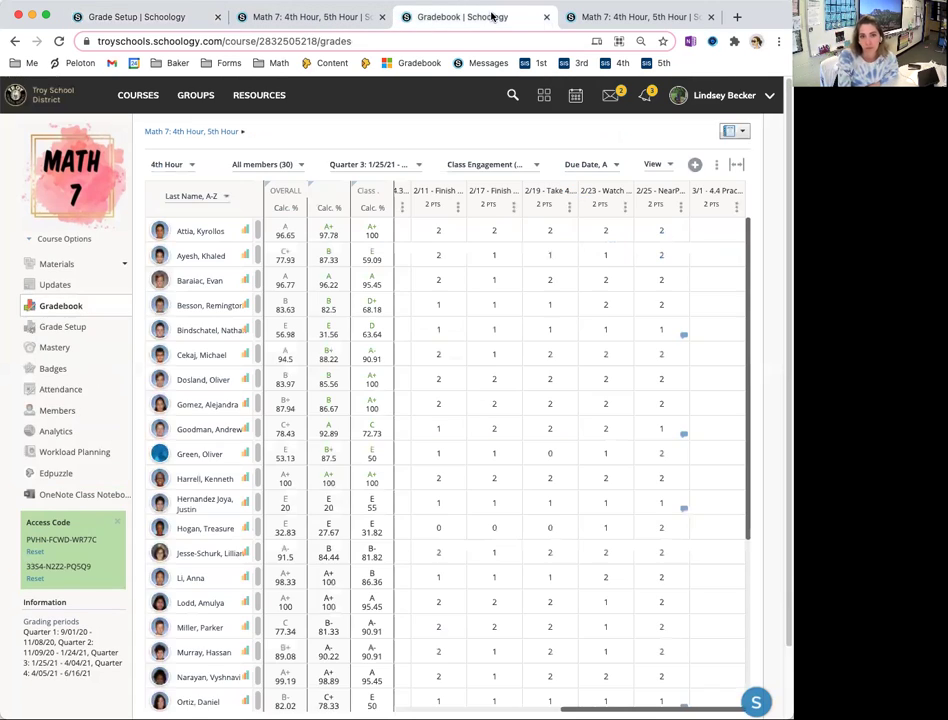
click(546, 17)
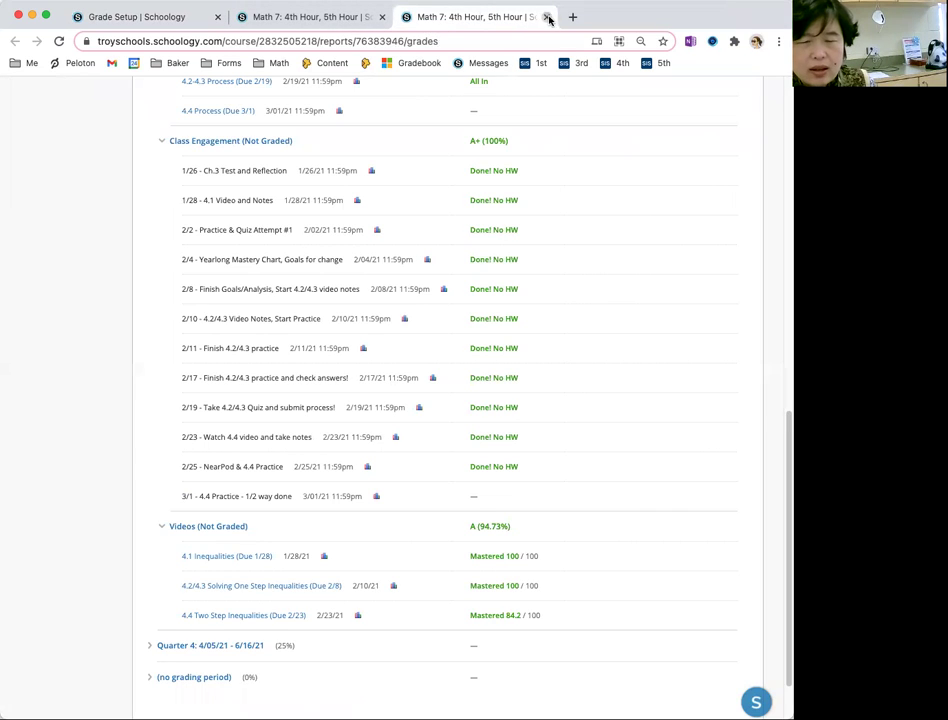
click(548, 18)
click(68, 295)
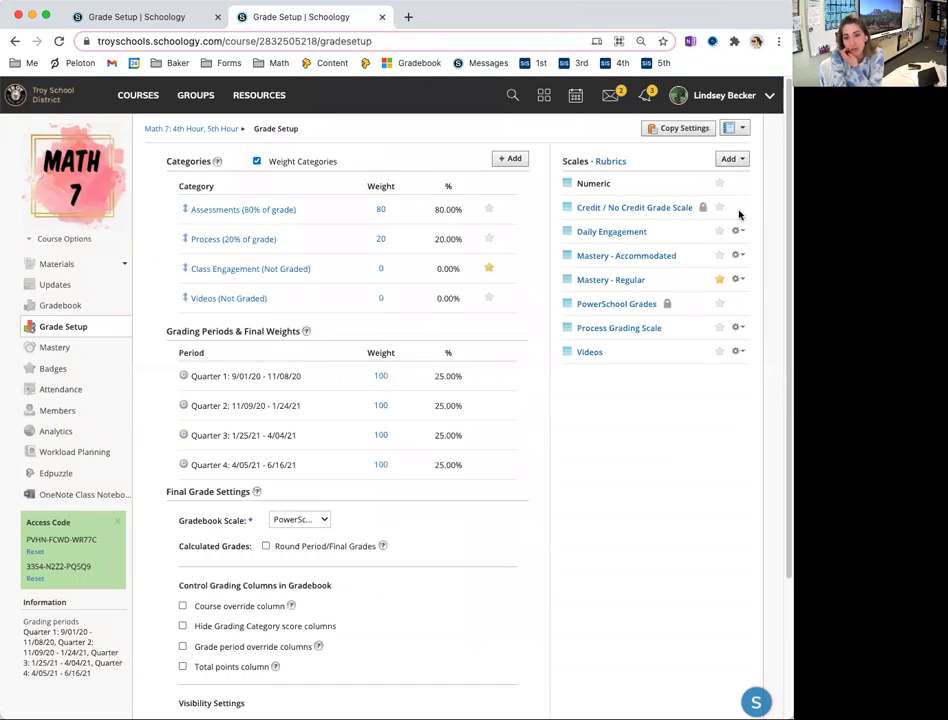
Step: Open the Mastery - Regular scale for editing, try 82% as the highest level's letter conversion, and restore it to 90%
click(736, 279)
click(703, 298)
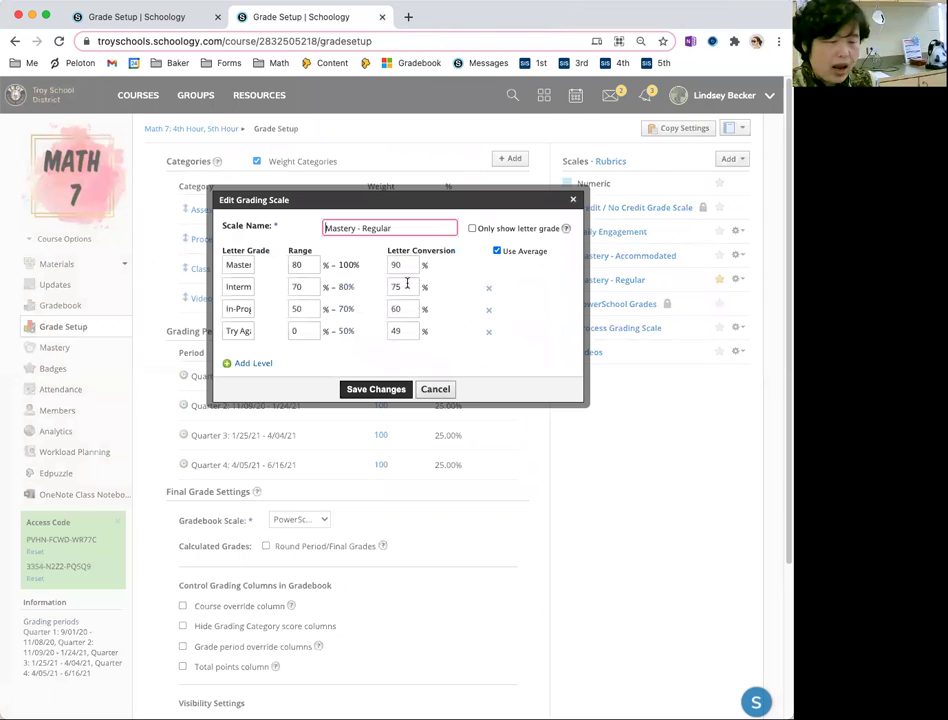
double_click(397, 265)
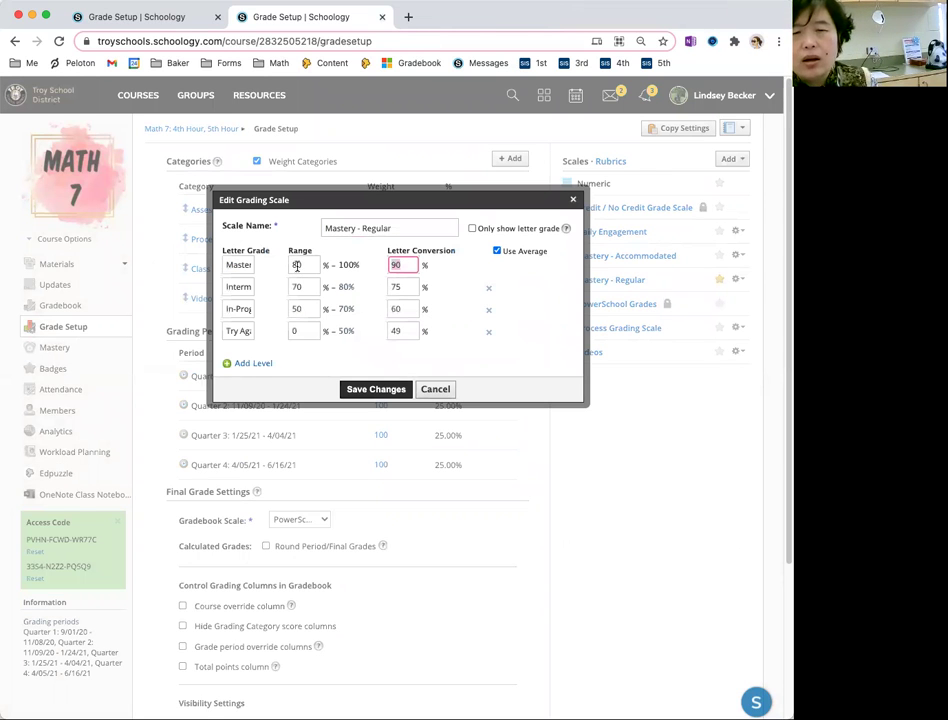
text(82)
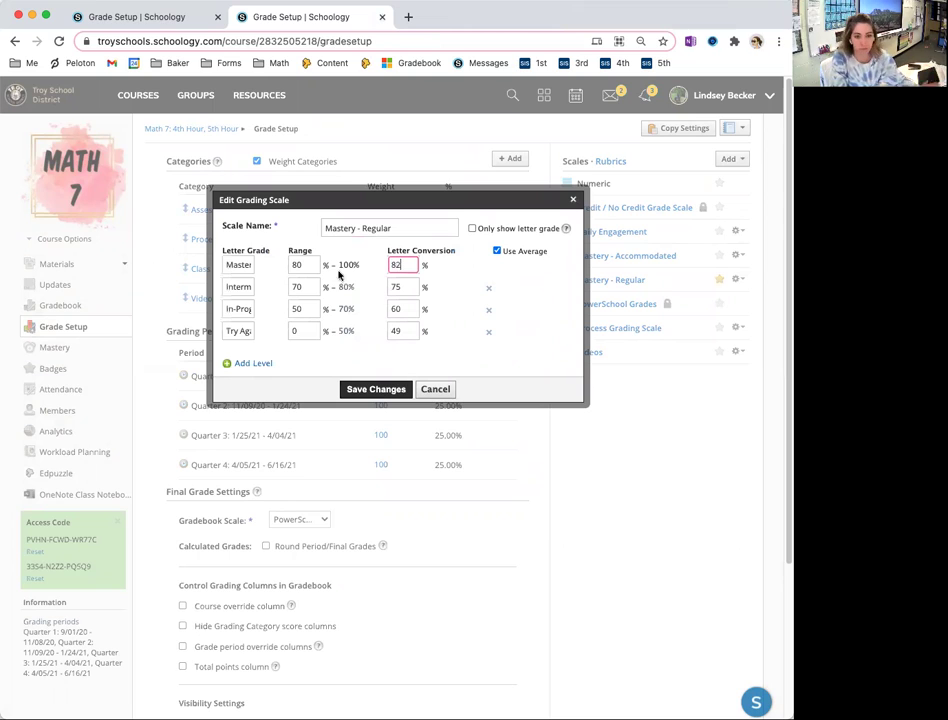
double_click(396, 264)
text(90)
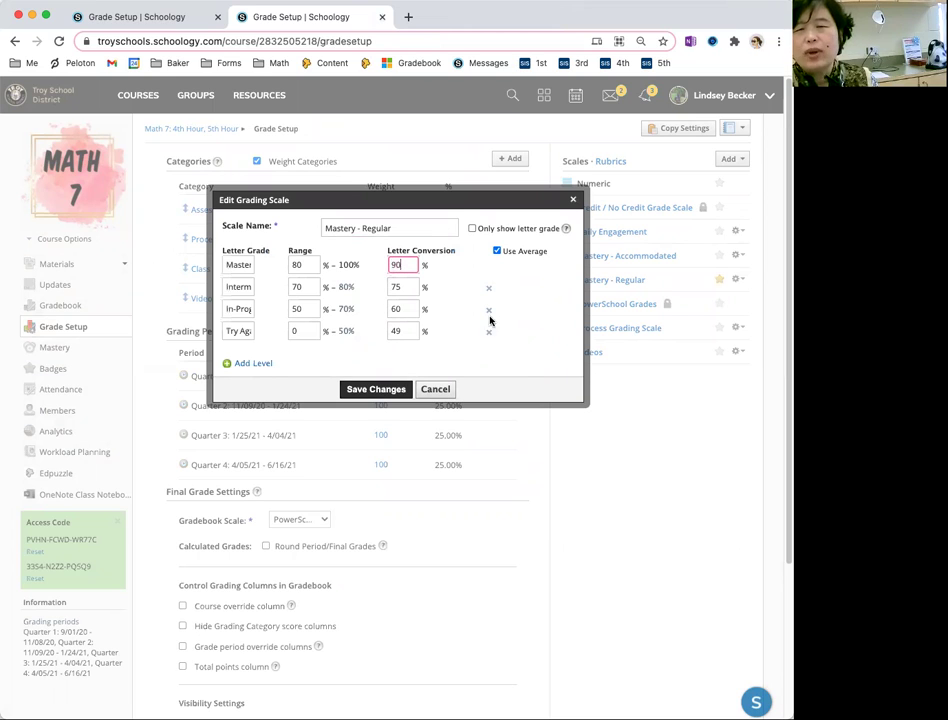
click(474, 391)
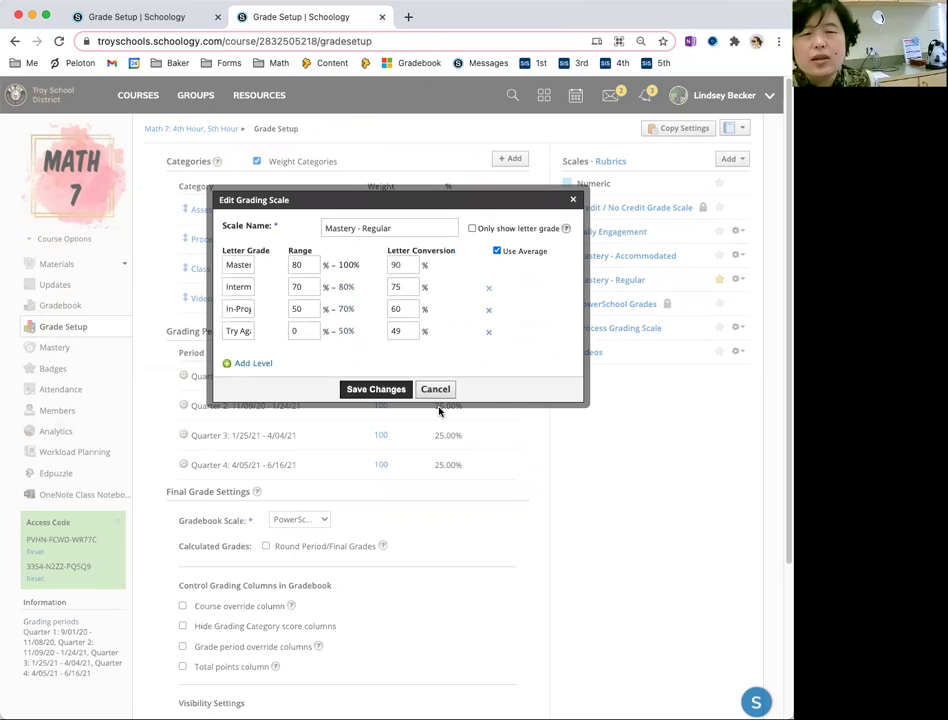
Step: Try the Only show letter grade option on the Mastery - Regular scale, turn it back off, and leave the scale without saving
click(472, 229)
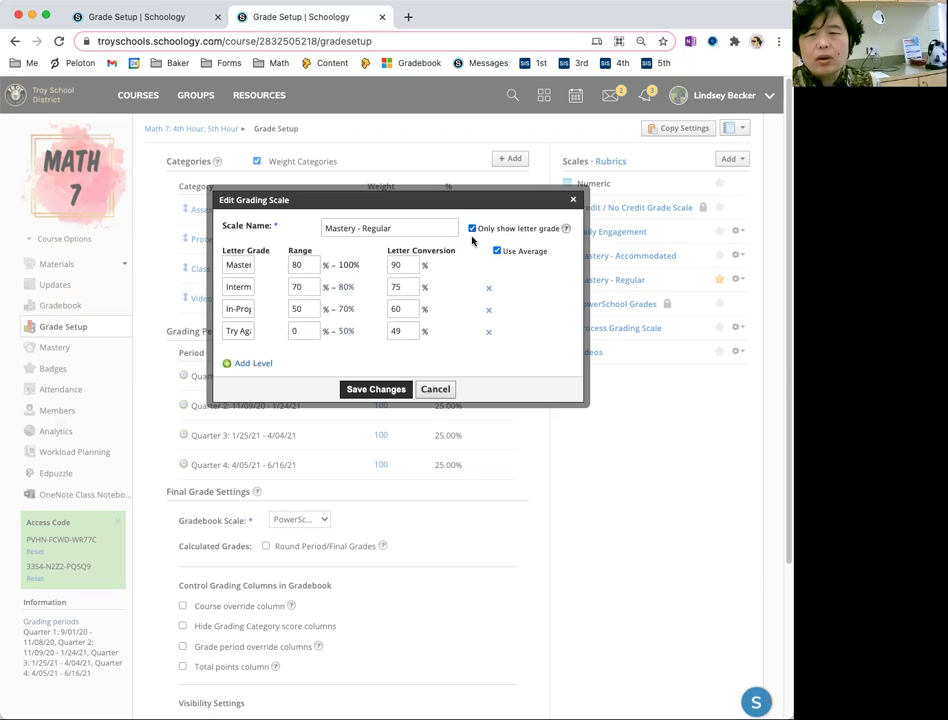
click(472, 230)
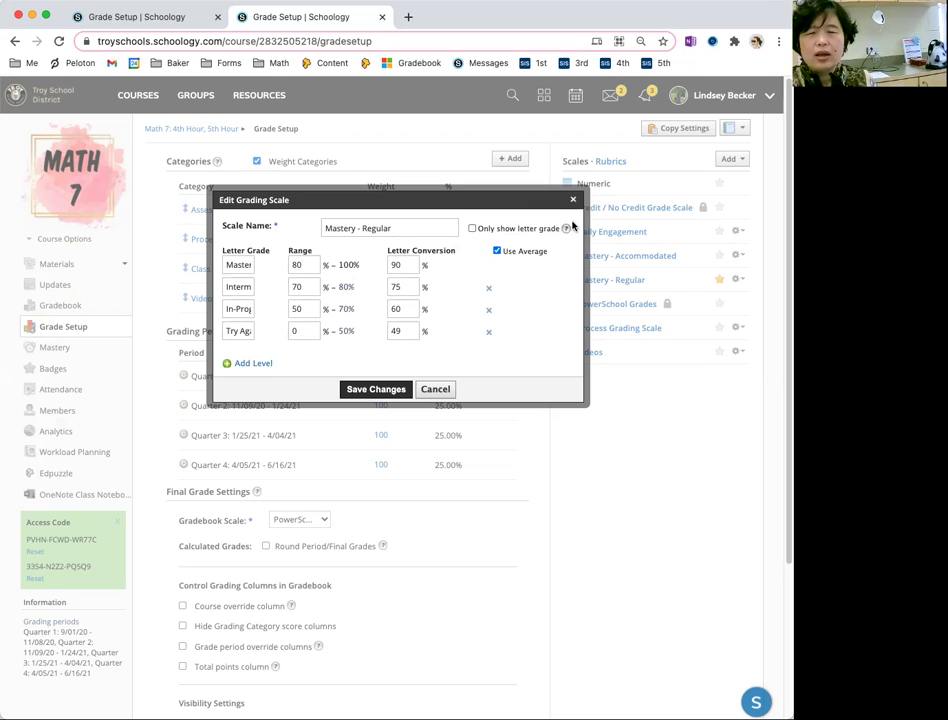
mouse_move(566, 228)
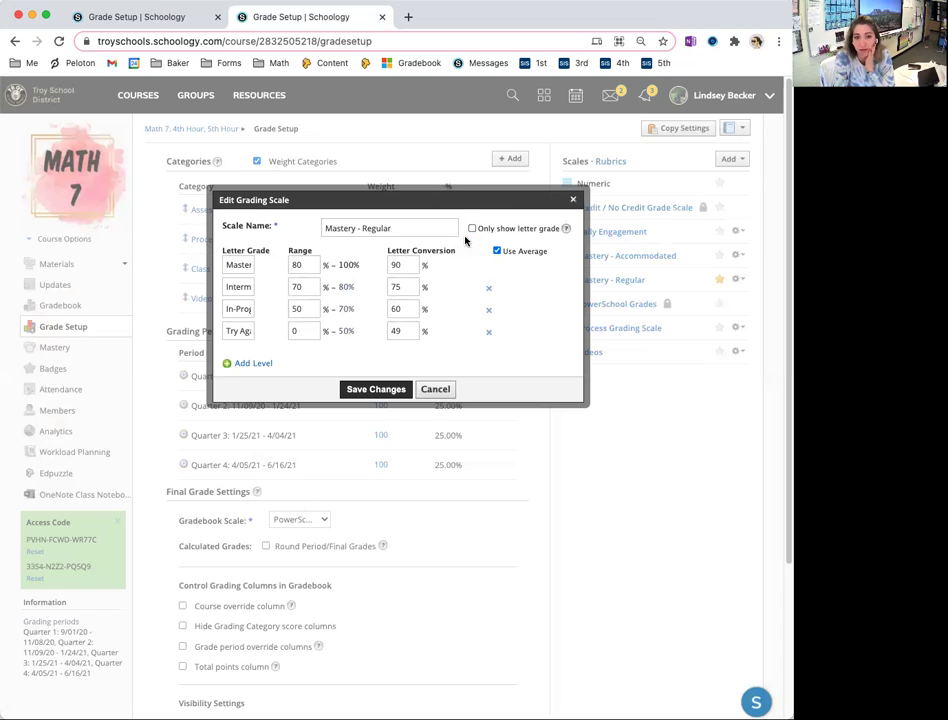
click(472, 229)
click(472, 229)
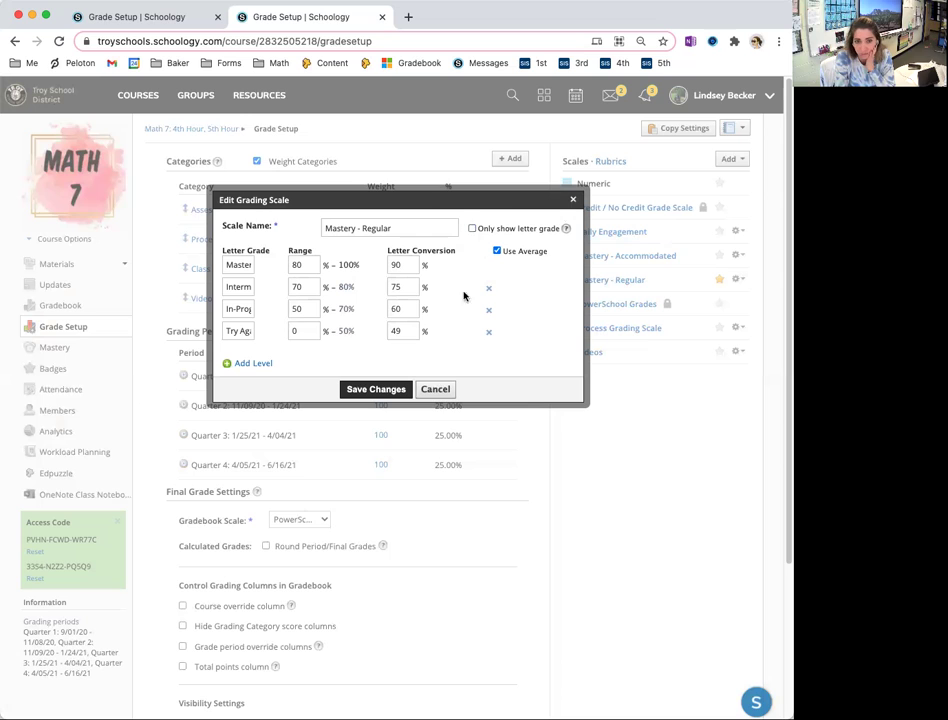
click(436, 390)
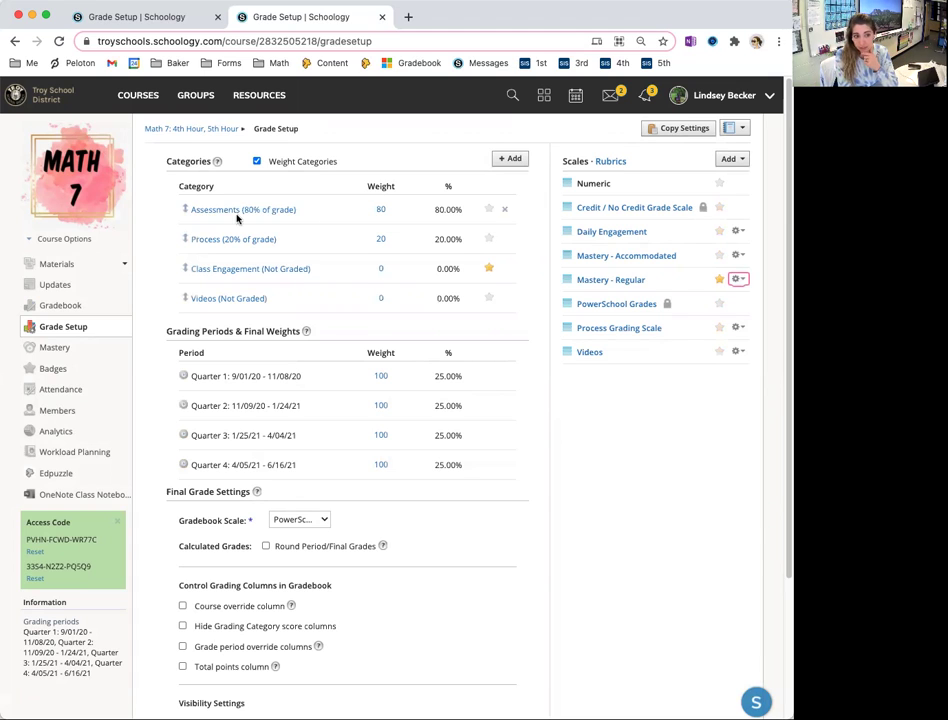
Step: Open the course gradebook in a separate tab and mark the ninth listed student's 5.1/5.2 Quiz* as Incomplete
drag(193, 207, 304, 213)
click(298, 210)
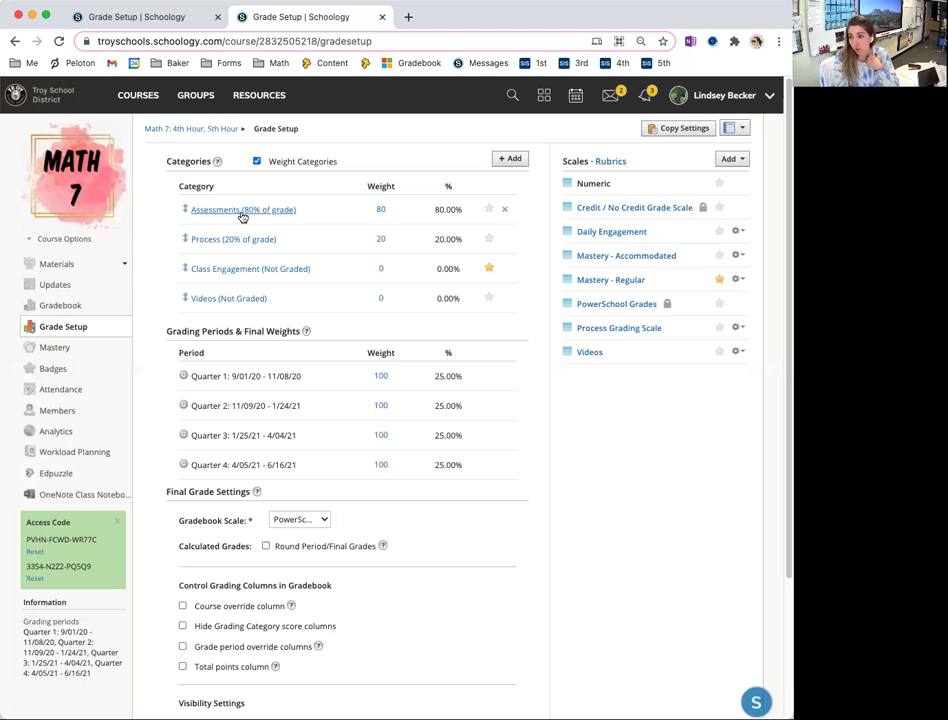
super+click(60, 305)
click(423, 17)
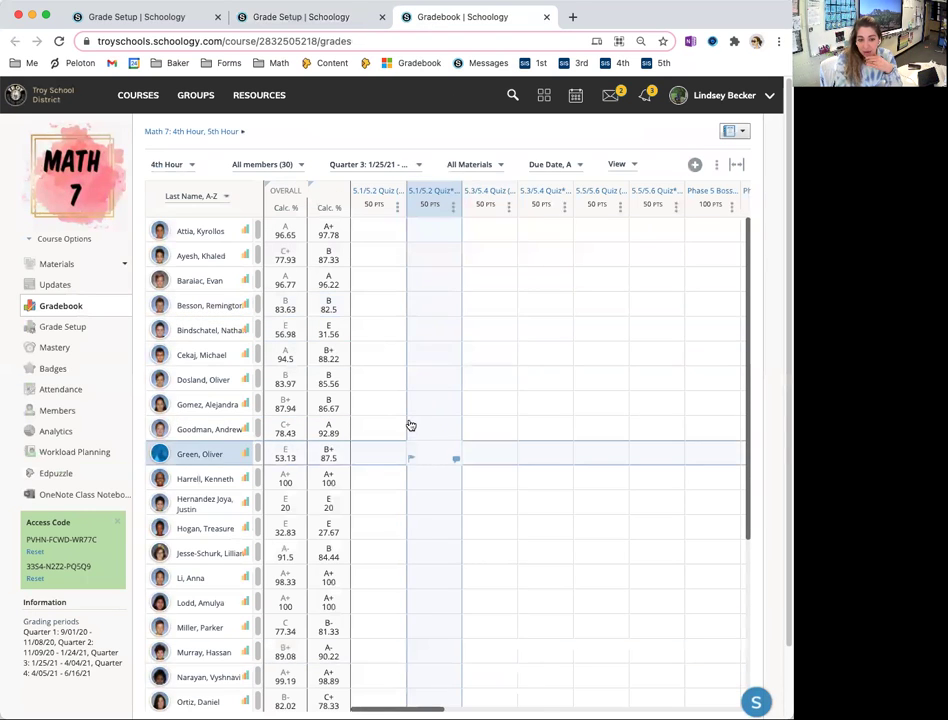
click(410, 434)
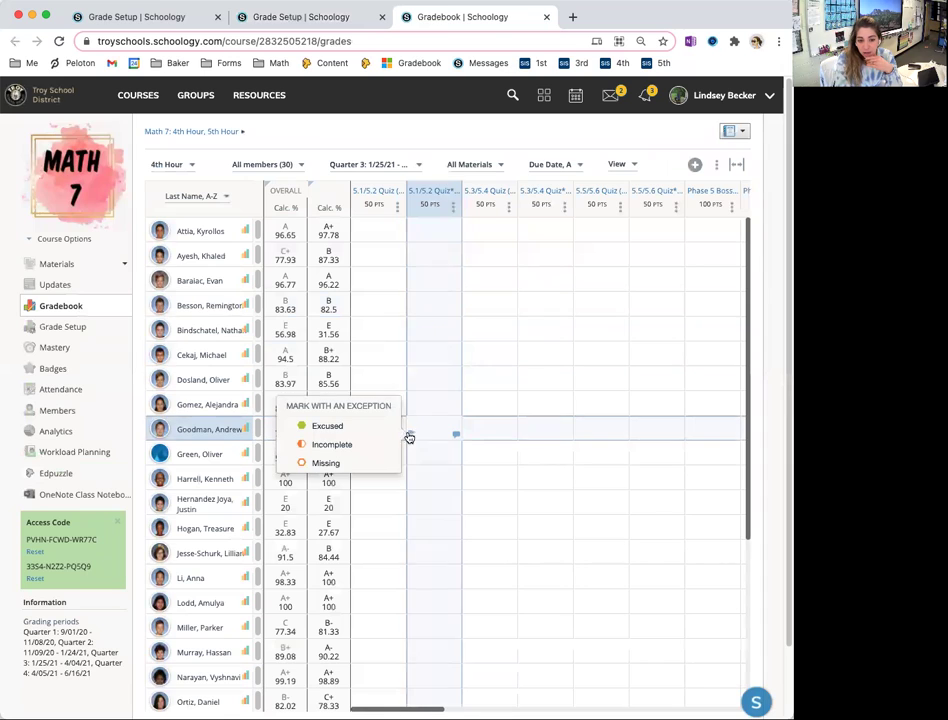
click(329, 447)
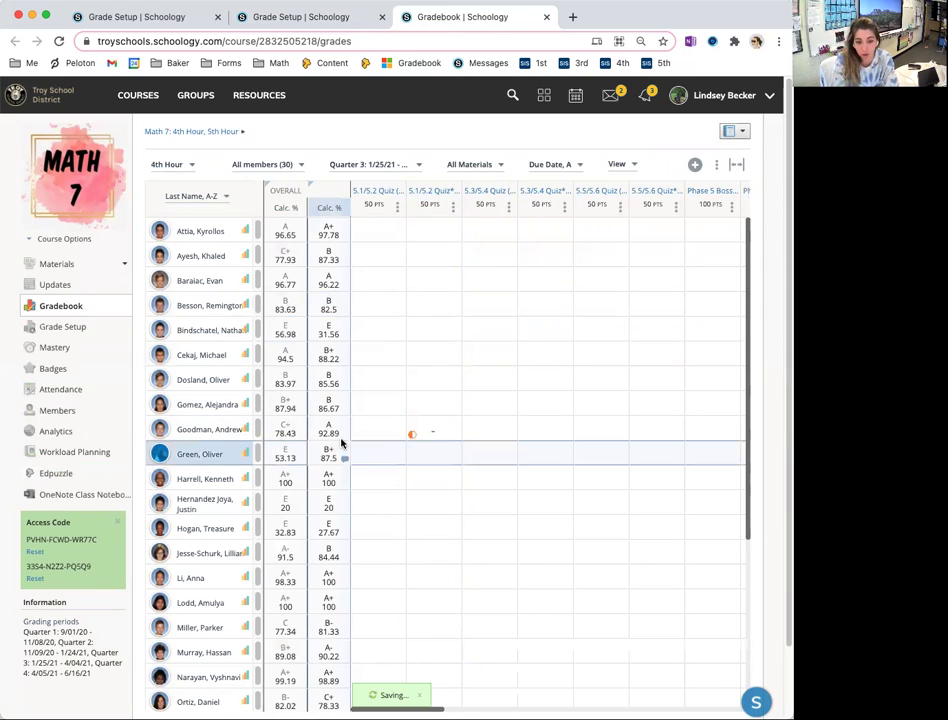
Step: Change the ninth listed student's 5.1/5.2 Quiz* exception to Missing, and open its grade comment box and close it without adding a comment
click(413, 438)
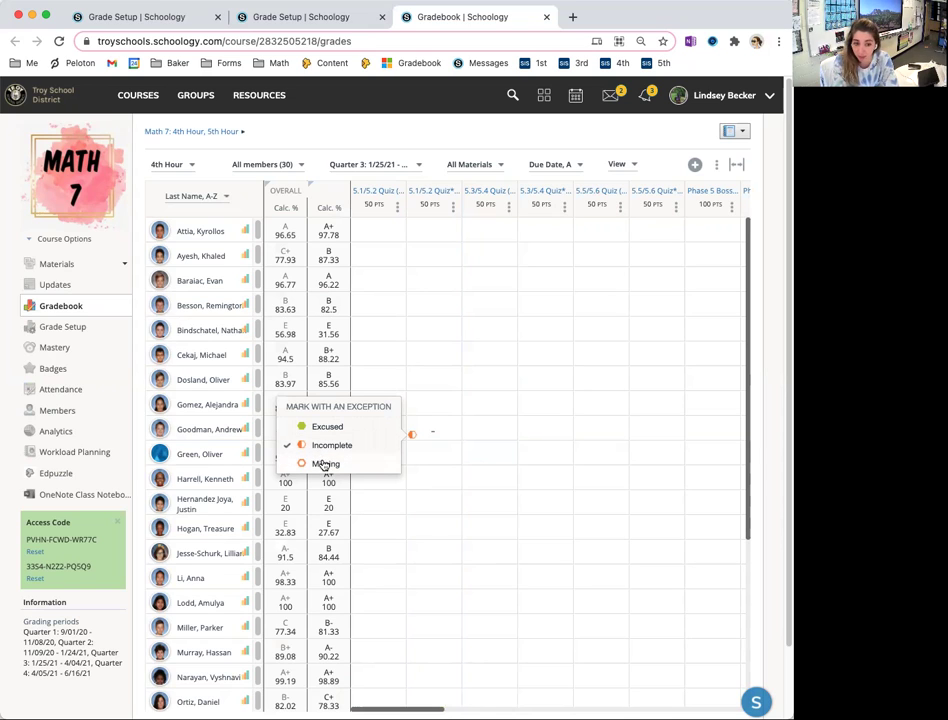
click(322, 463)
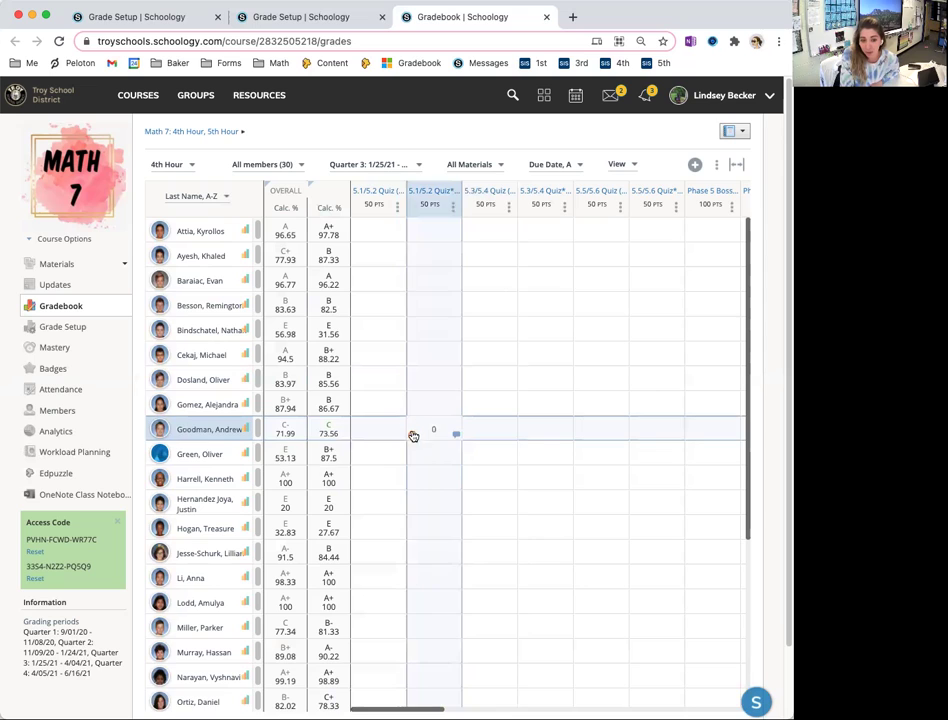
click(412, 435)
click(457, 437)
click(449, 497)
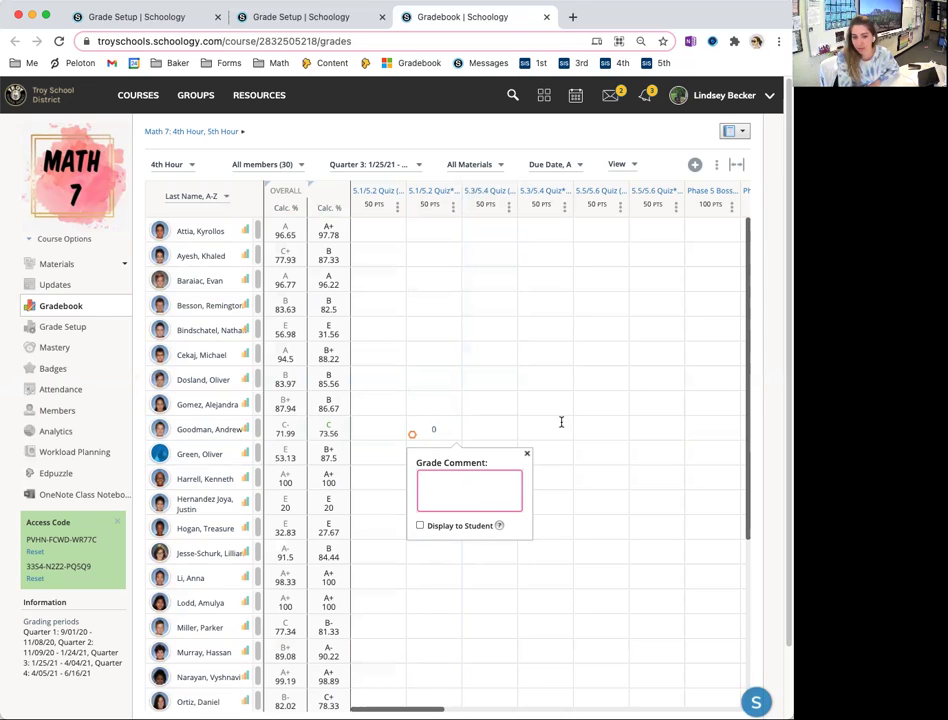
click(528, 456)
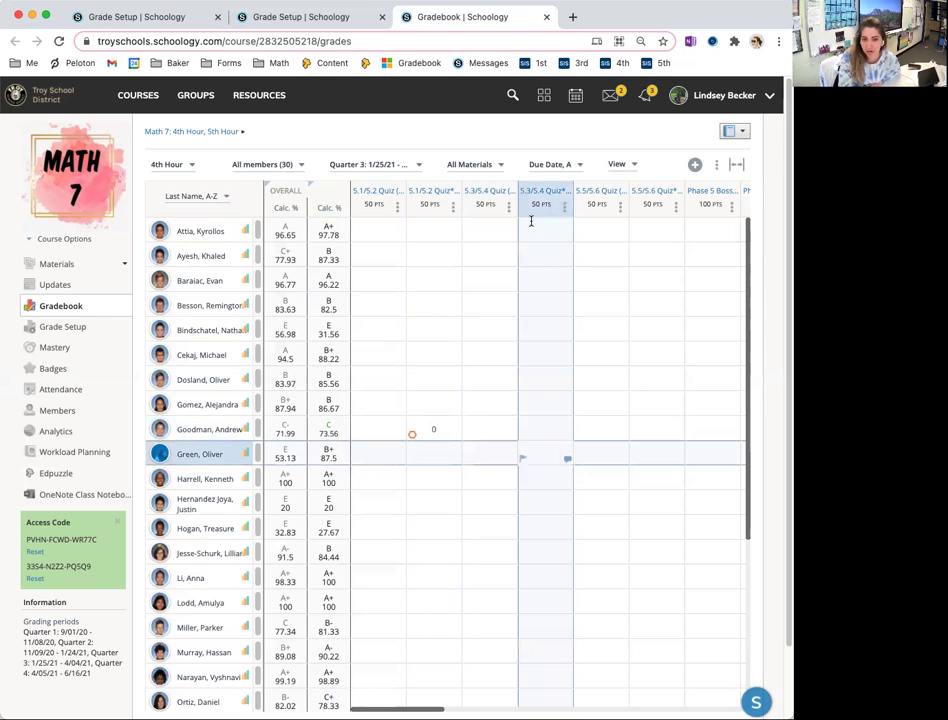
Step: Remove the Missing exception from the ninth listed student's 5.1/5.2 Quiz* and leave the grade cell blank
click(410, 433)
click(351, 463)
click(436, 427)
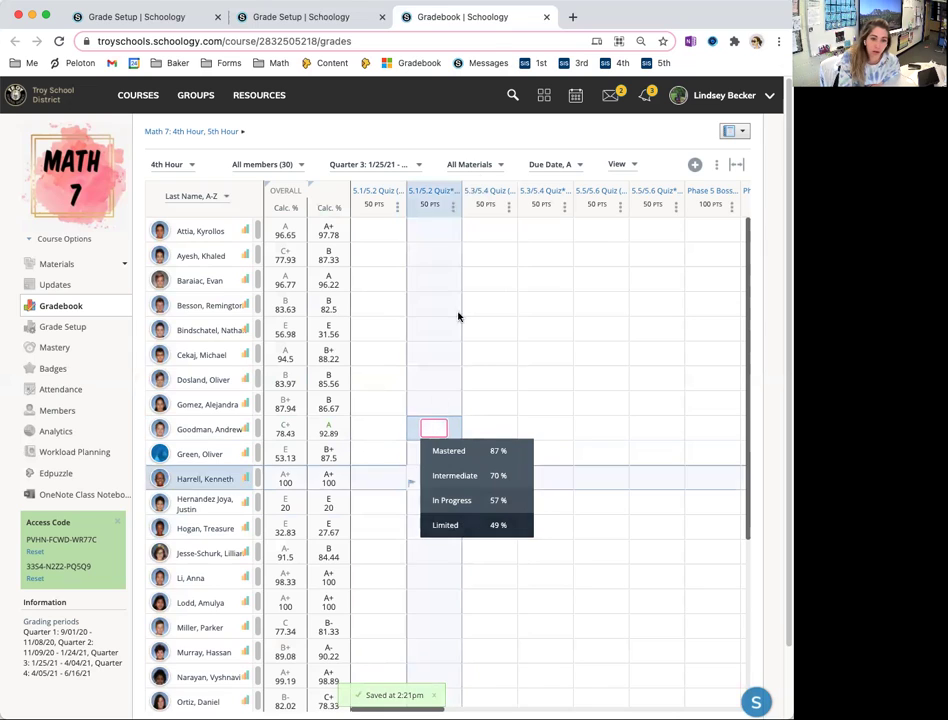
click(493, 162)
click(590, 146)
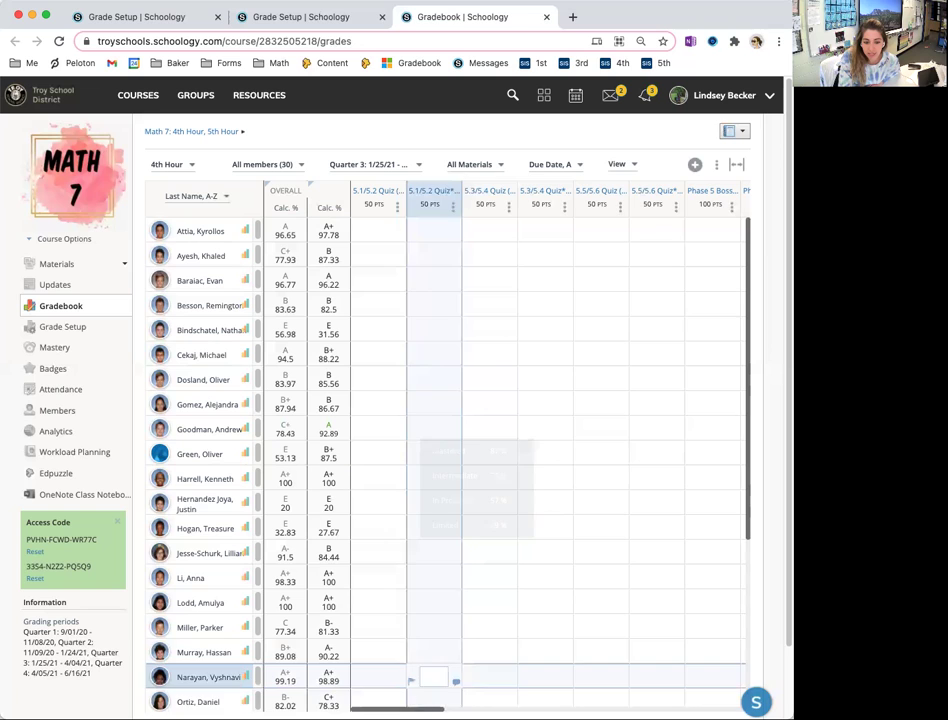
Step: Examine the grades, exceptions and excluded cells across the Quarter 3 assignments, comparing the paired regular and starred quiz columns through the Ch.4 Test
drag(437, 709, 752, 706)
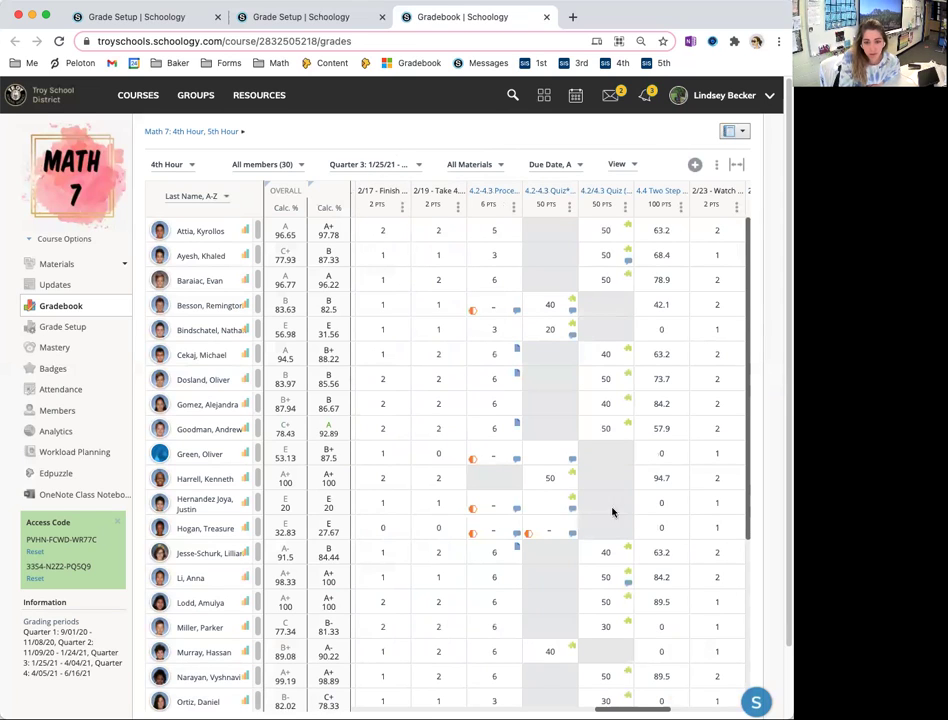
scroll(656, 698, right, 5)
scroll(656, 698, right, 3)
scroll(546, 515, left, 8)
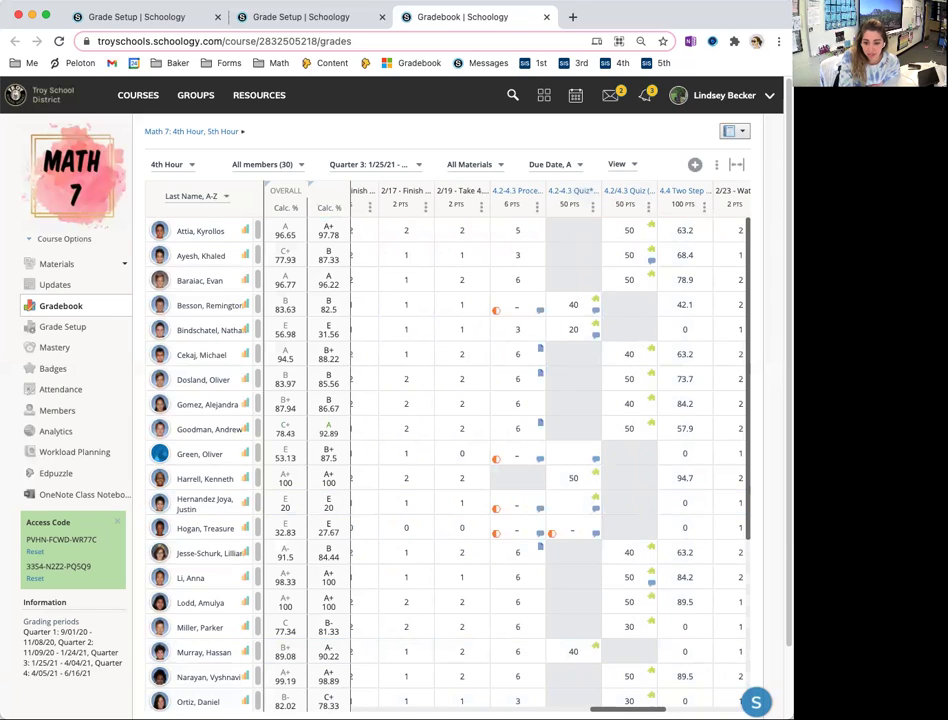
scroll(626, 688, left, 2)
scroll(500, 450, left, 10)
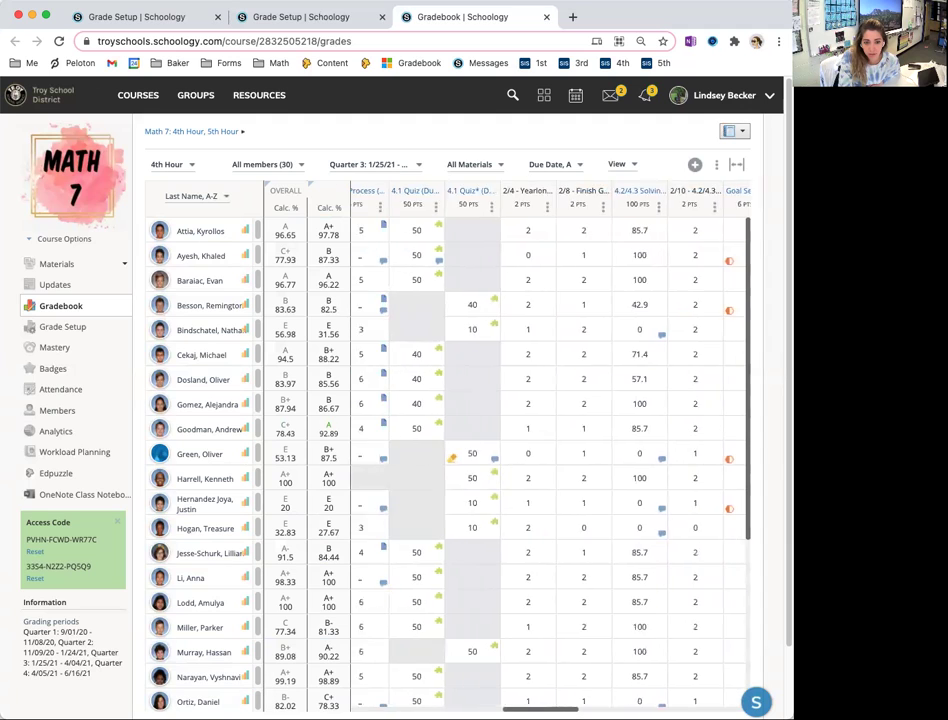
scroll(707, 690, right, 10)
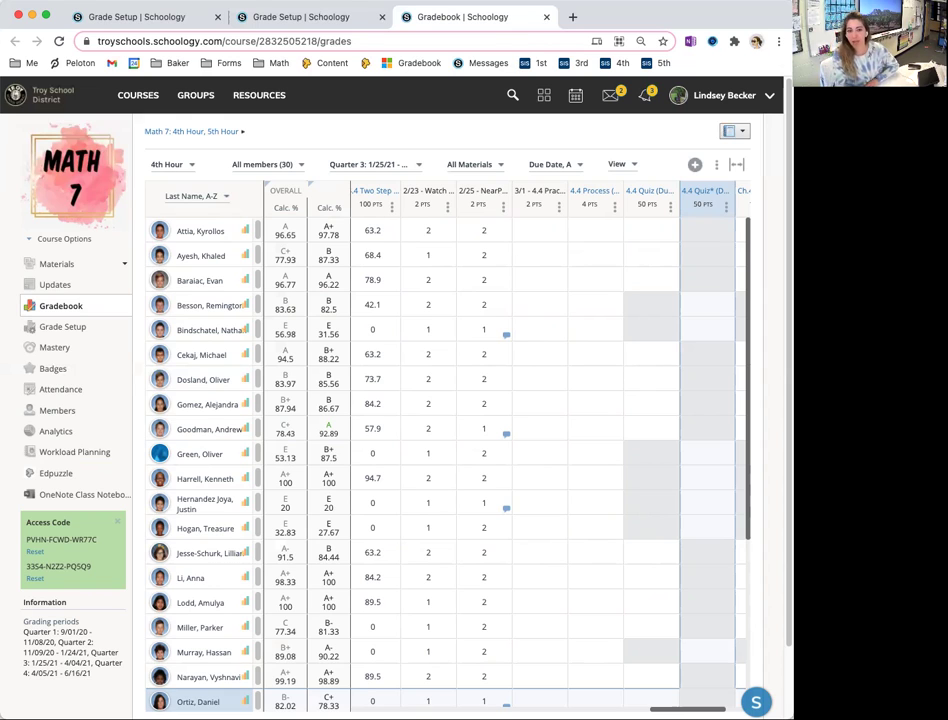
click(542, 506)
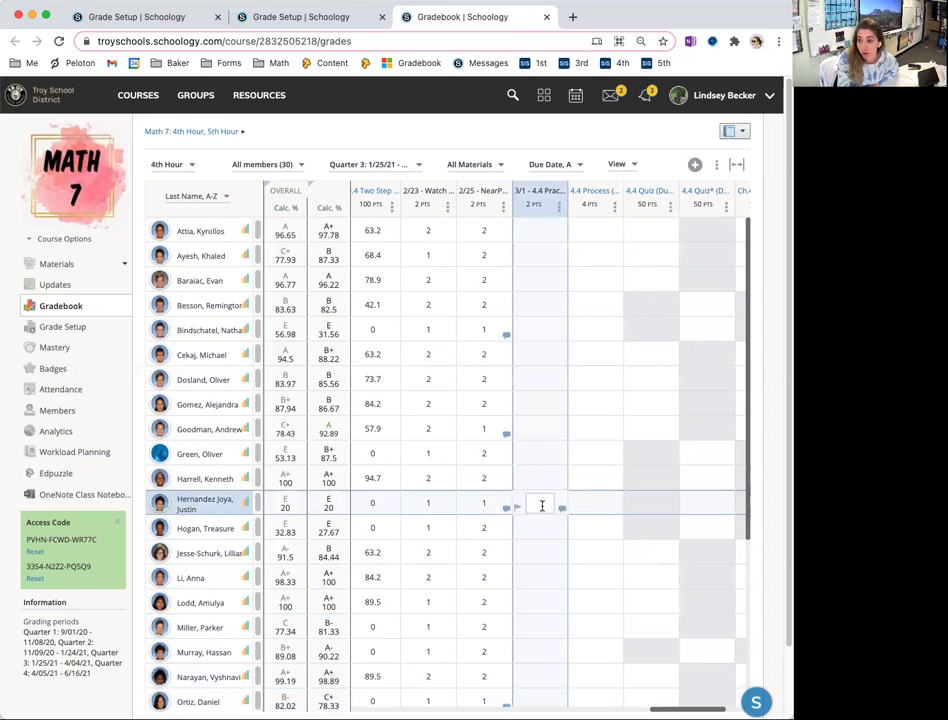
scroll(686, 682, right, 2)
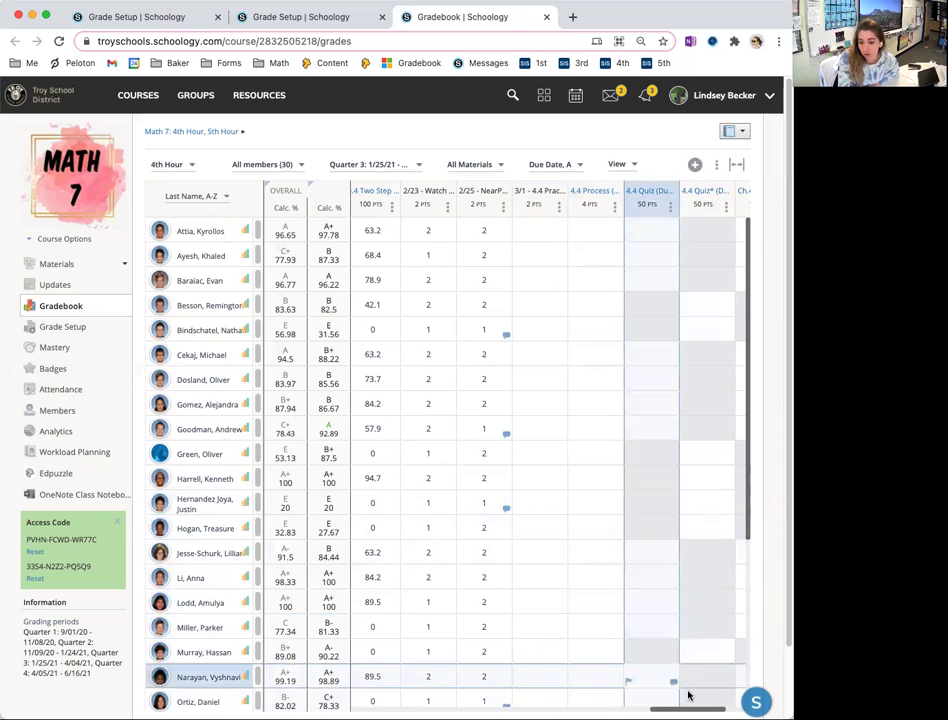
scroll(670, 641, right, 1)
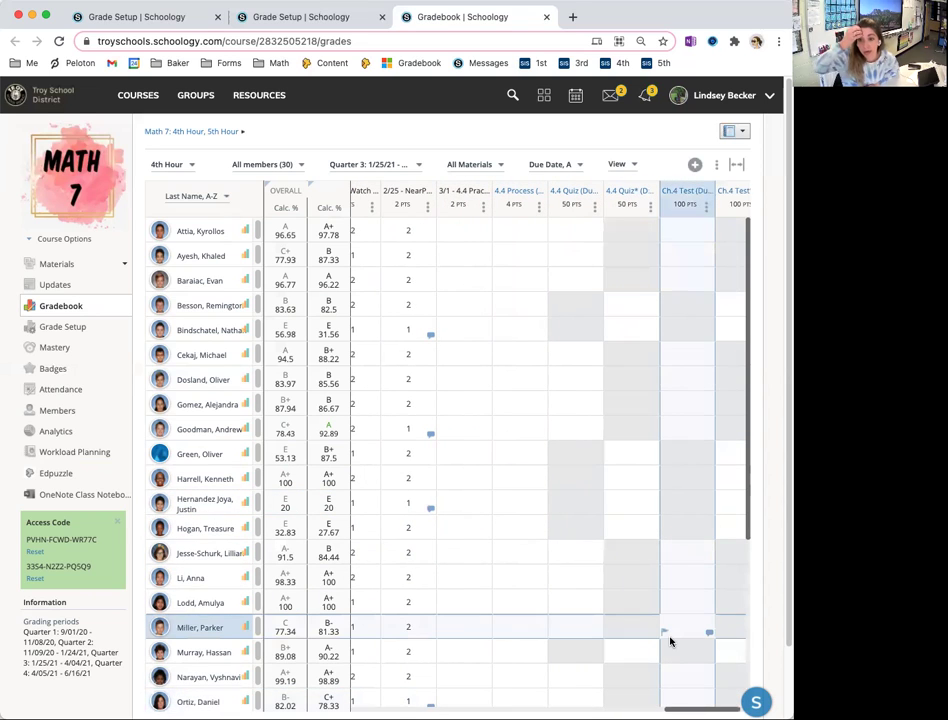